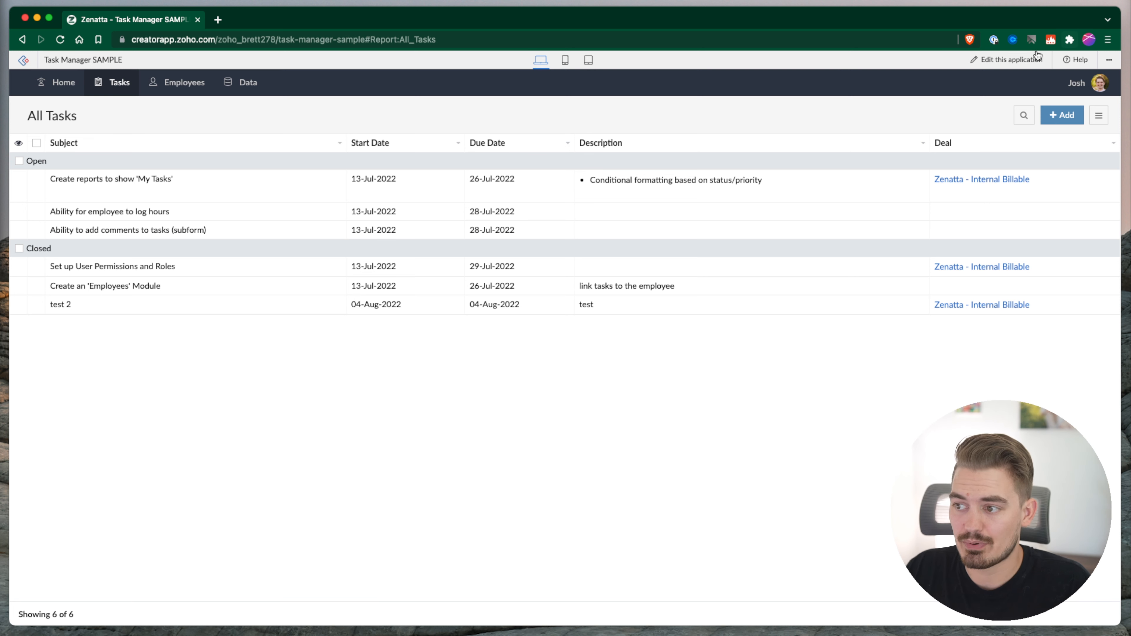
Open the Task Manager SAMPLE application in the Zoho Creator editor
{"action": "left_click", "coordinate": [1000, 62]}
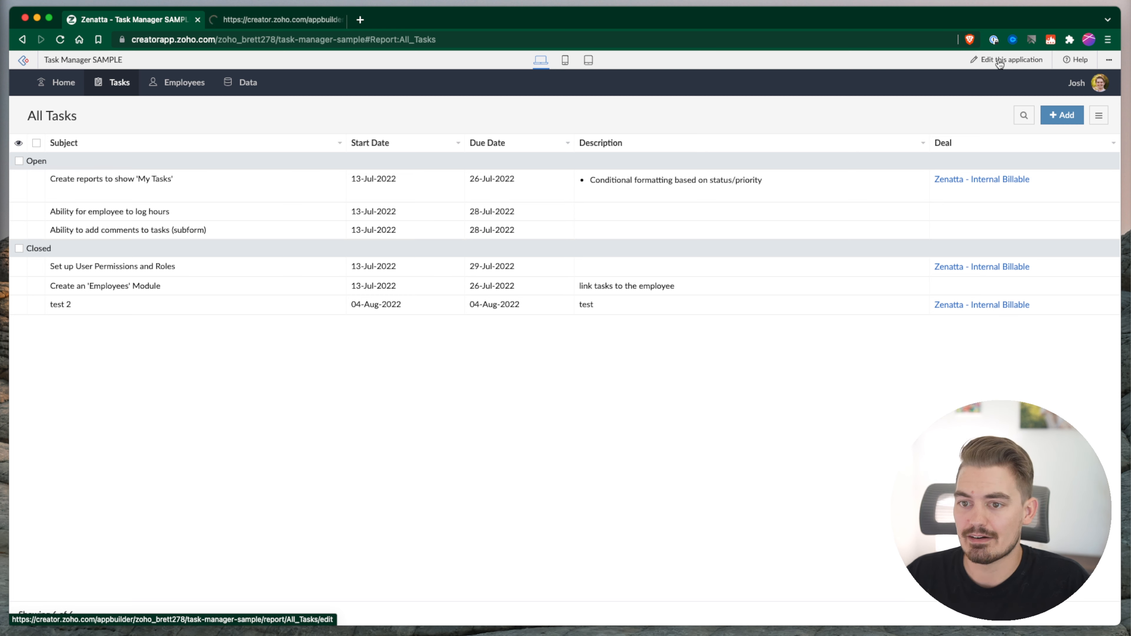
{"action": "left_click", "coordinate": [241, 19]}
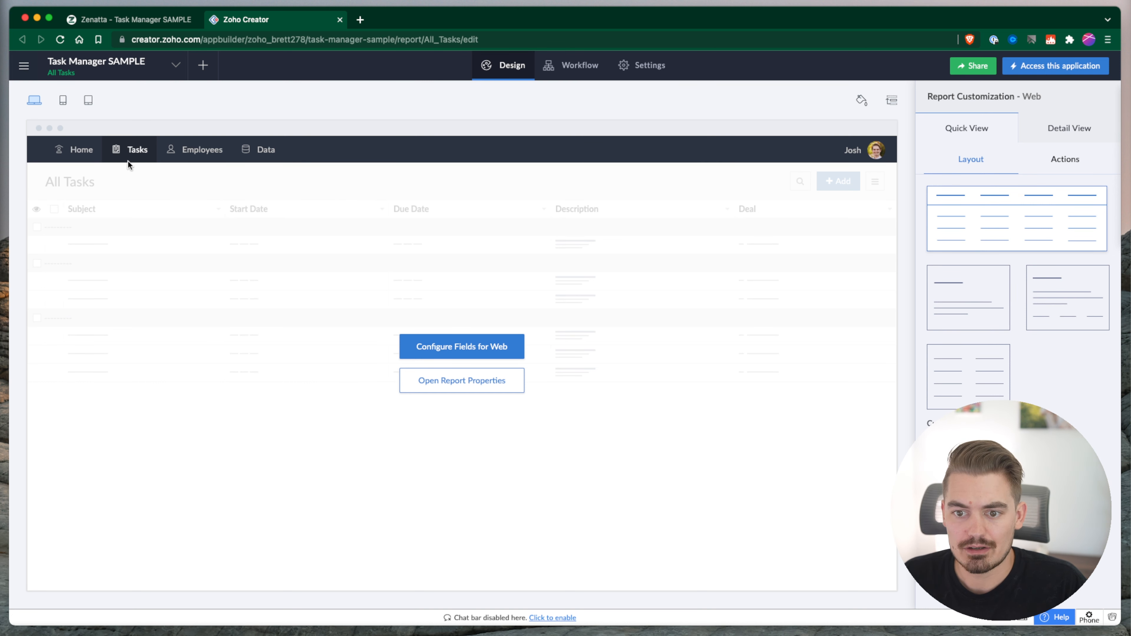
{"action": "mouse_move", "coordinate": [134, 160]}
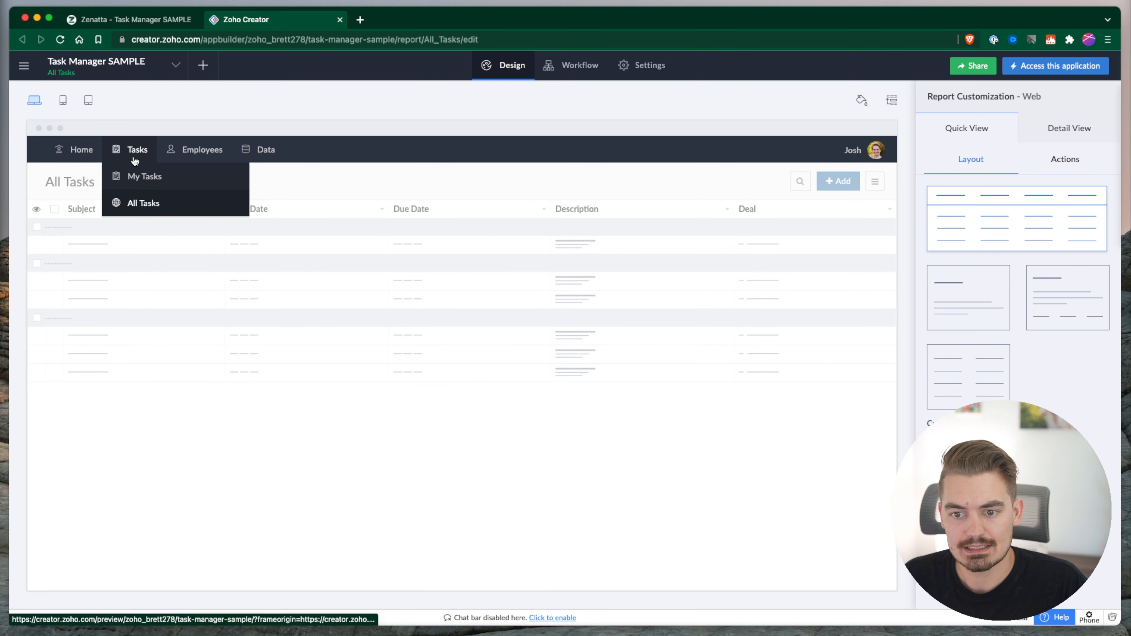
Return to the live Task Manager application and view the My Tasks report
{"action": "left_click", "coordinate": [133, 19]}
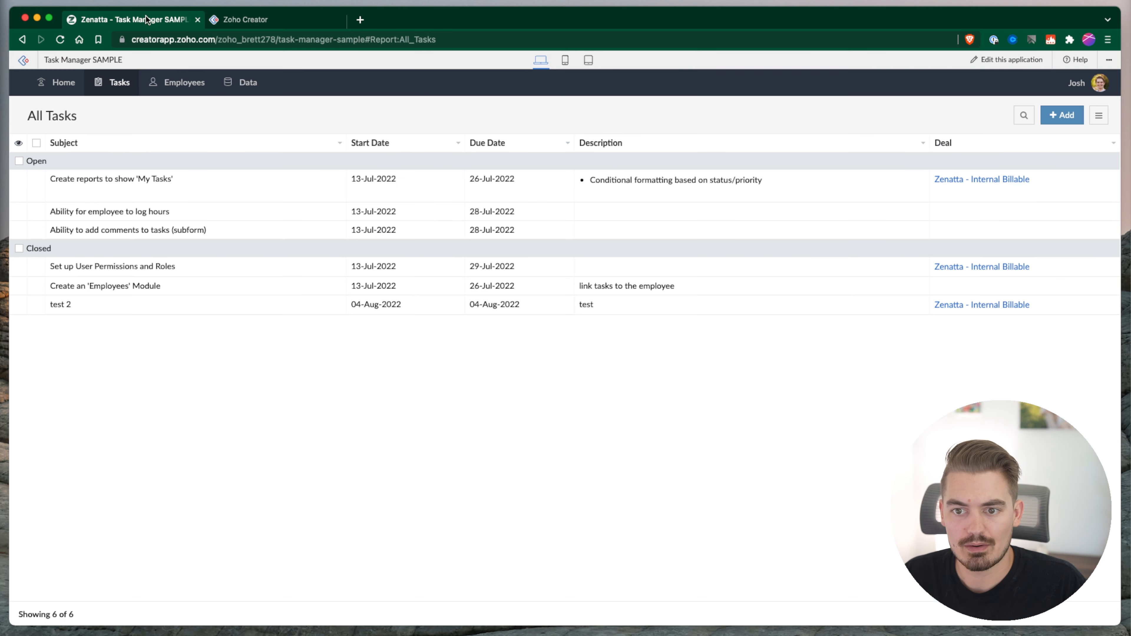
{"action": "mouse_move", "coordinate": [128, 91]}
{"action": "left_click", "coordinate": [123, 112]}
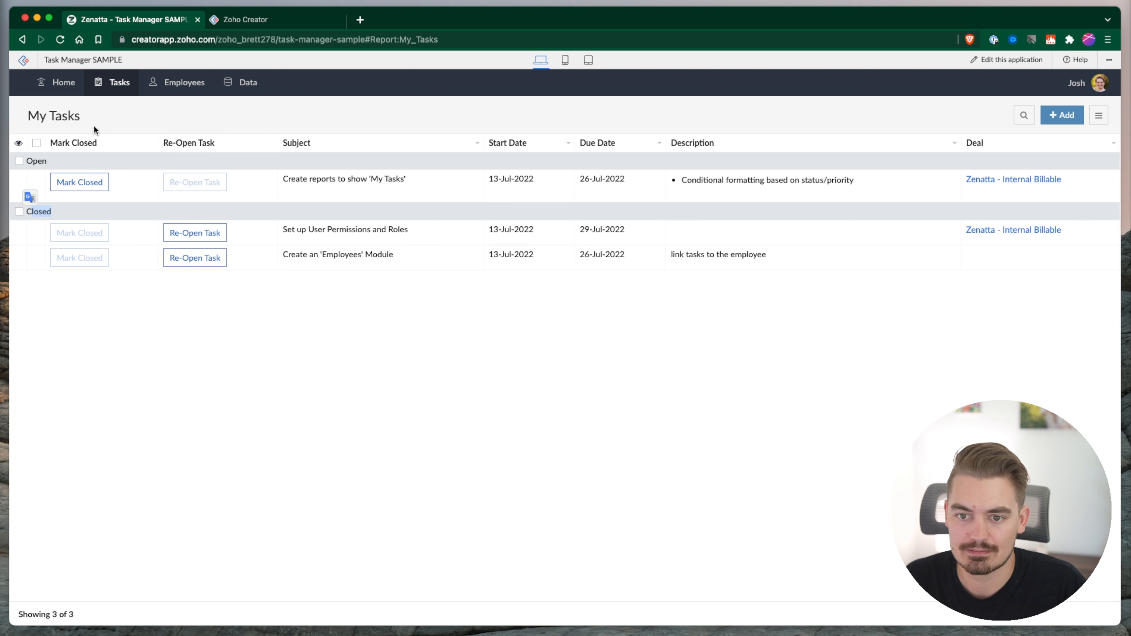
In the application editor, create a List report based on the Task form and name it My Open Tasks
{"action": "left_click", "coordinate": [275, 21]}
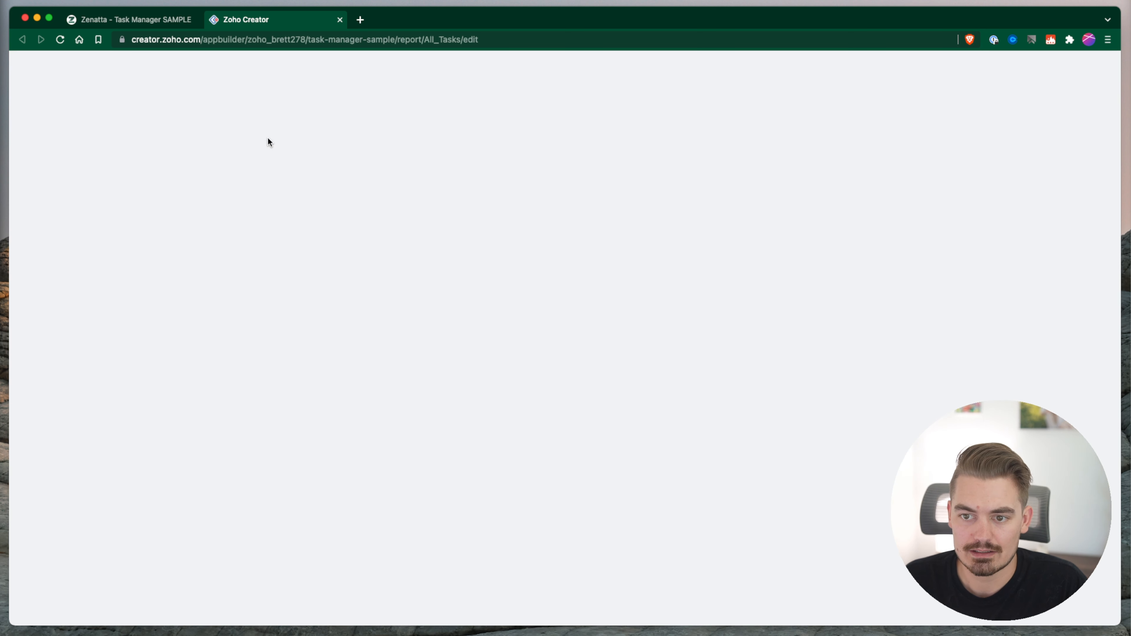
{"action": "mouse_move", "coordinate": [265, 142]}
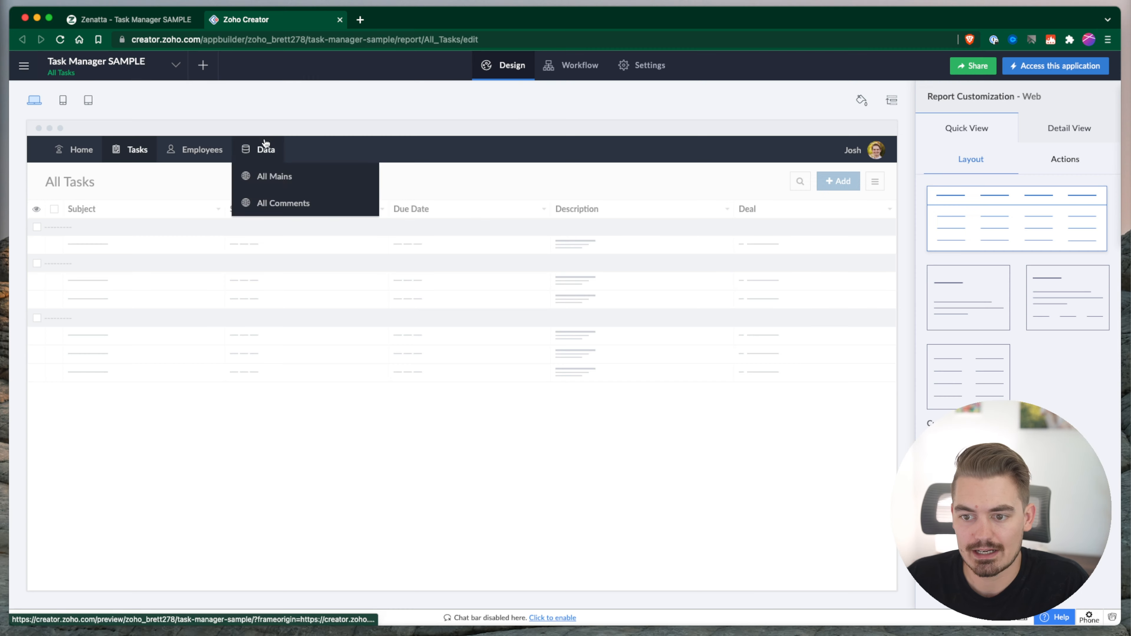
{"action": "left_click", "coordinate": [212, 68]}
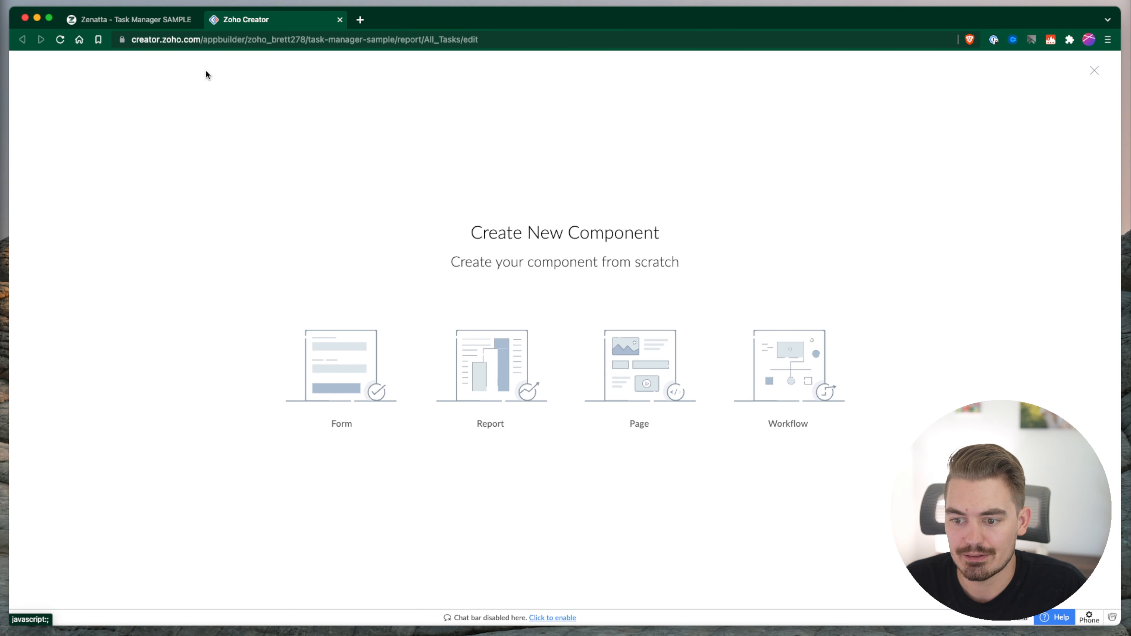
{"action": "left_click", "coordinate": [485, 363]}
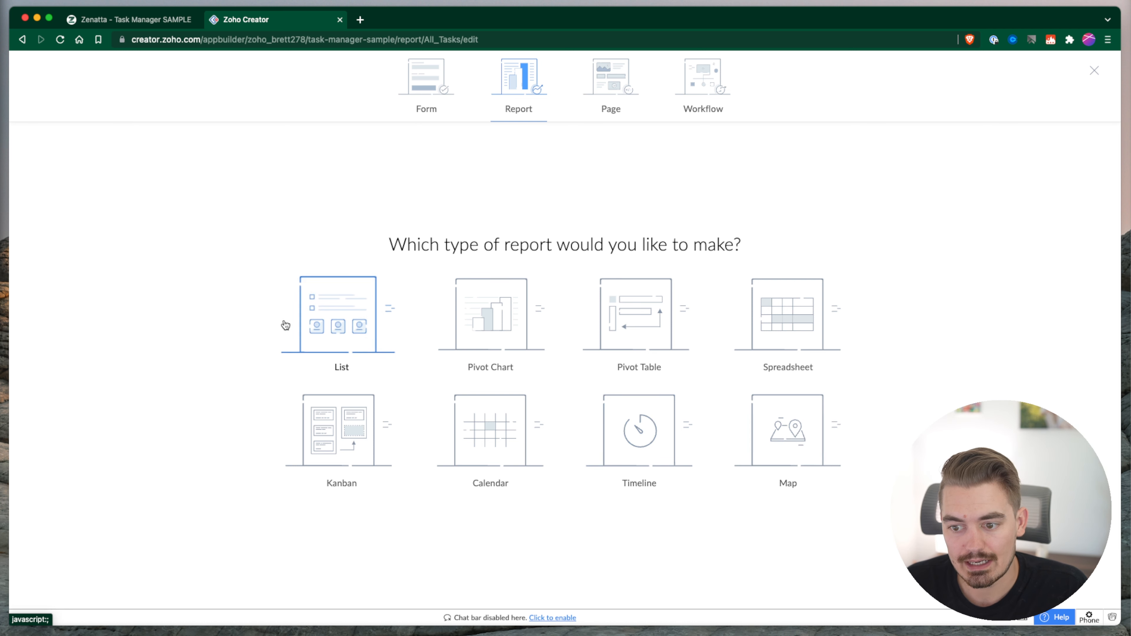
{"action": "left_click", "coordinate": [339, 319]}
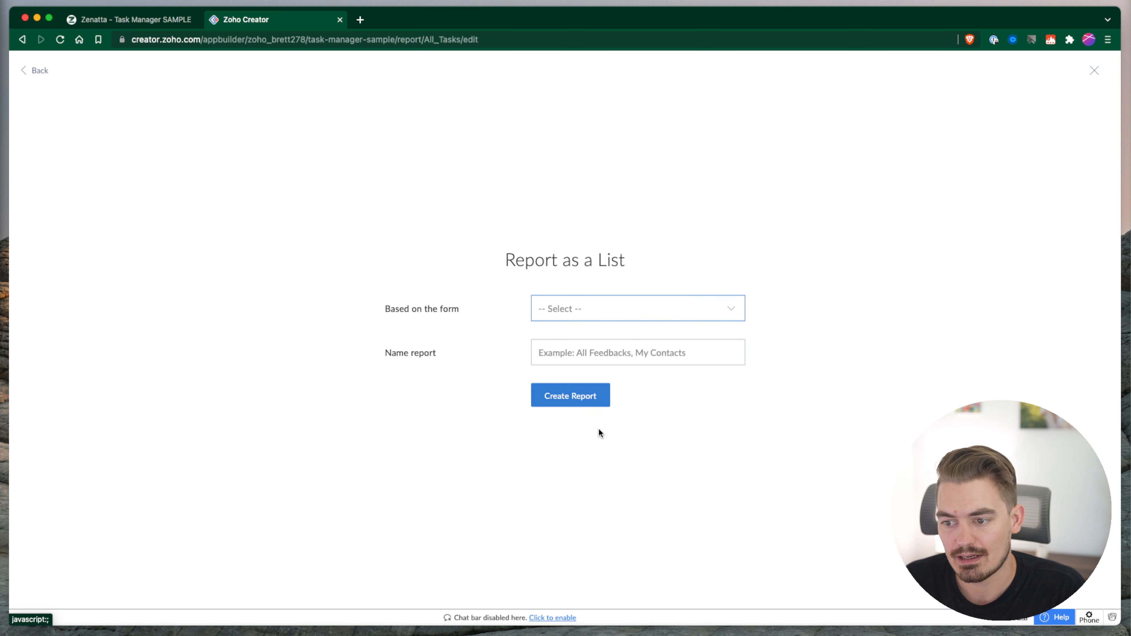
{"action": "left_click", "coordinate": [609, 301]}
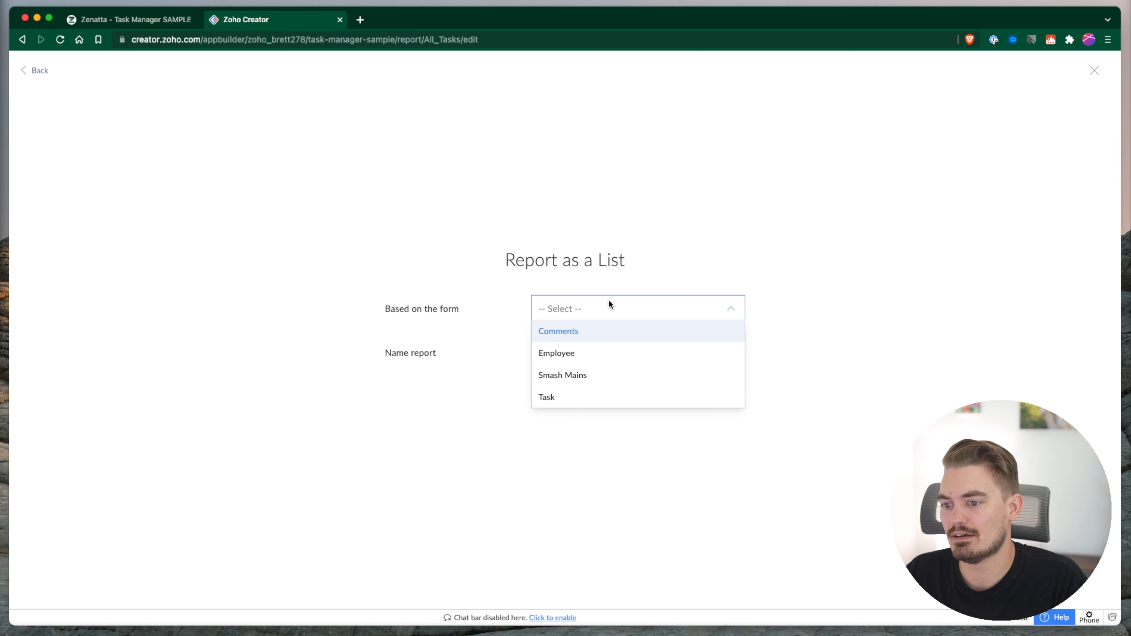
{"action": "left_click", "coordinate": [580, 403]}
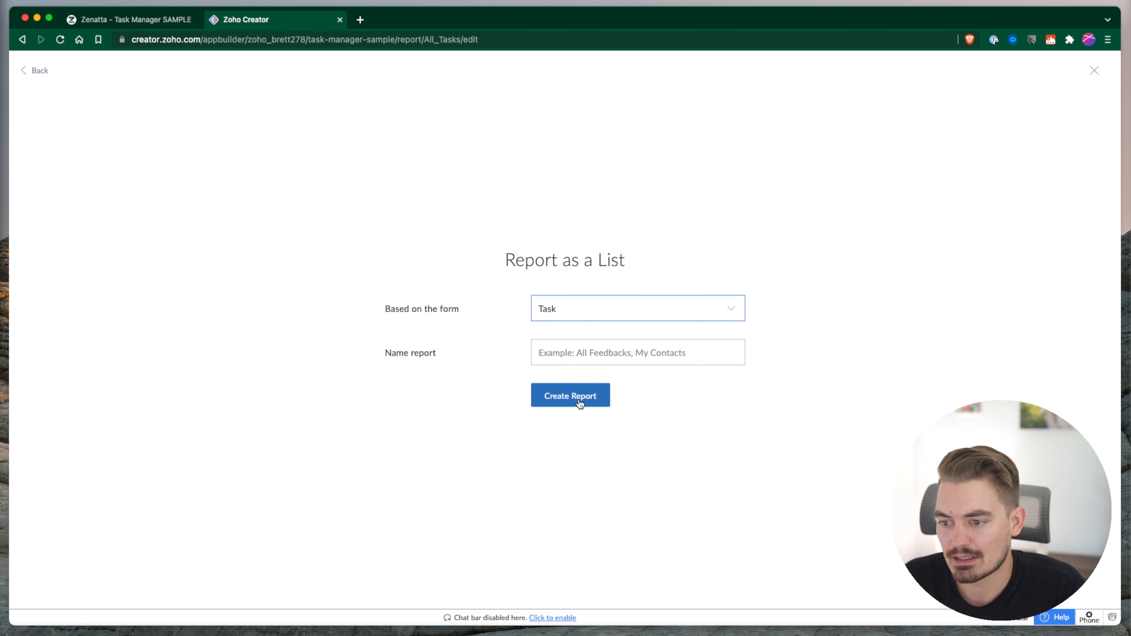
{"action": "left_click", "coordinate": [623, 353]}
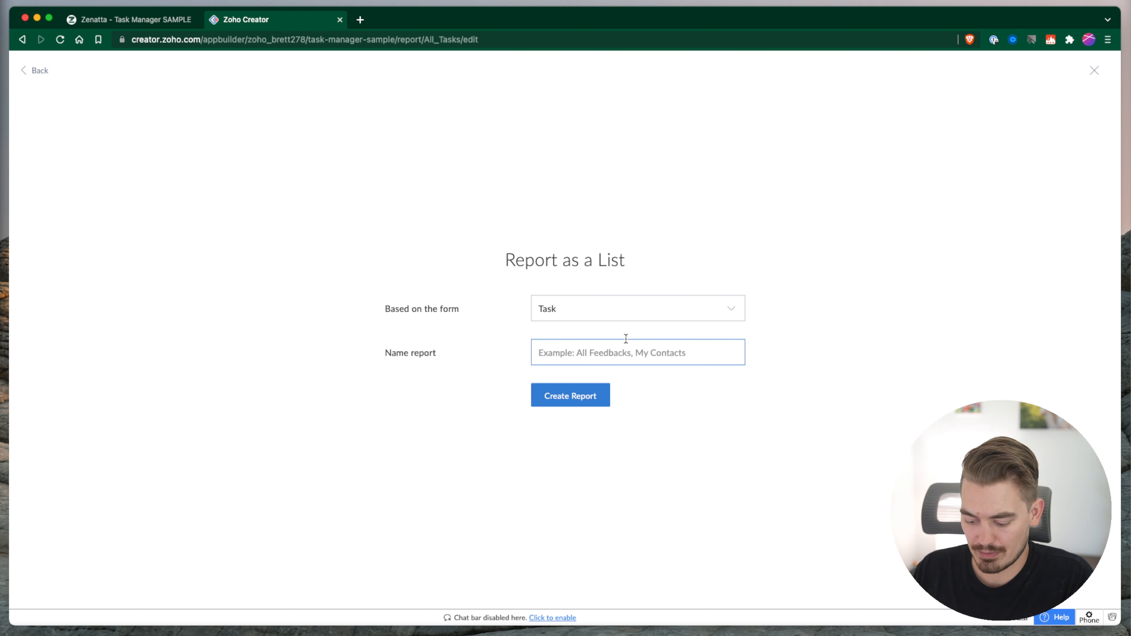
{"action": "type", "text": "My Open Tasks"}
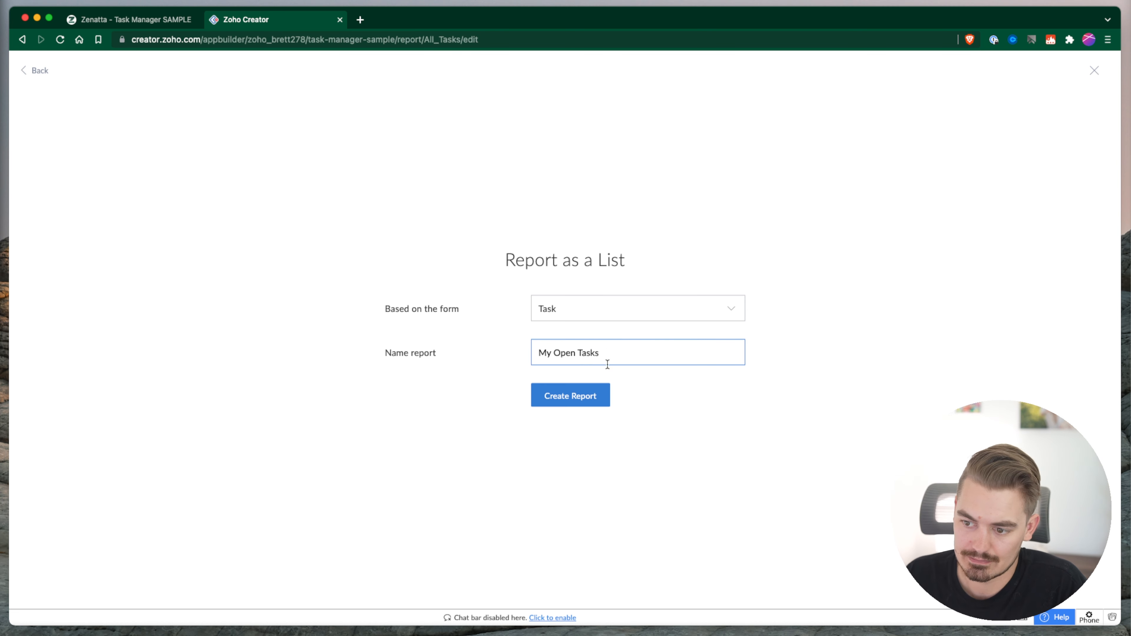
{"action": "left_click", "coordinate": [592, 396]}
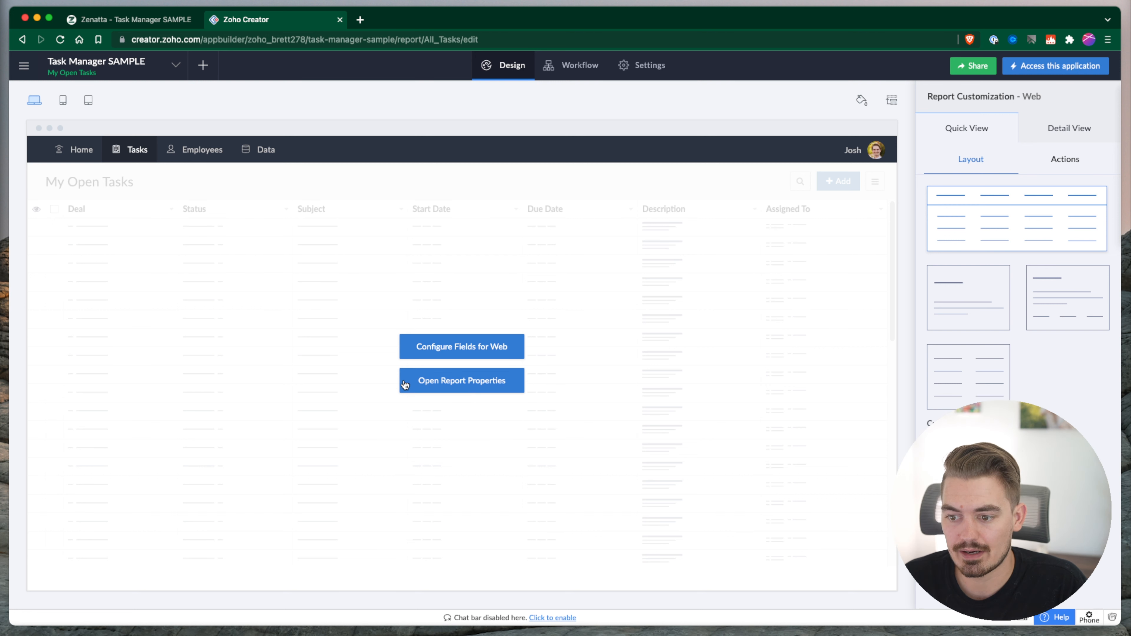
In the report's properties, add a filter for Status equals Open and append a second condition joined with AND
{"action": "left_click", "coordinate": [451, 381]}
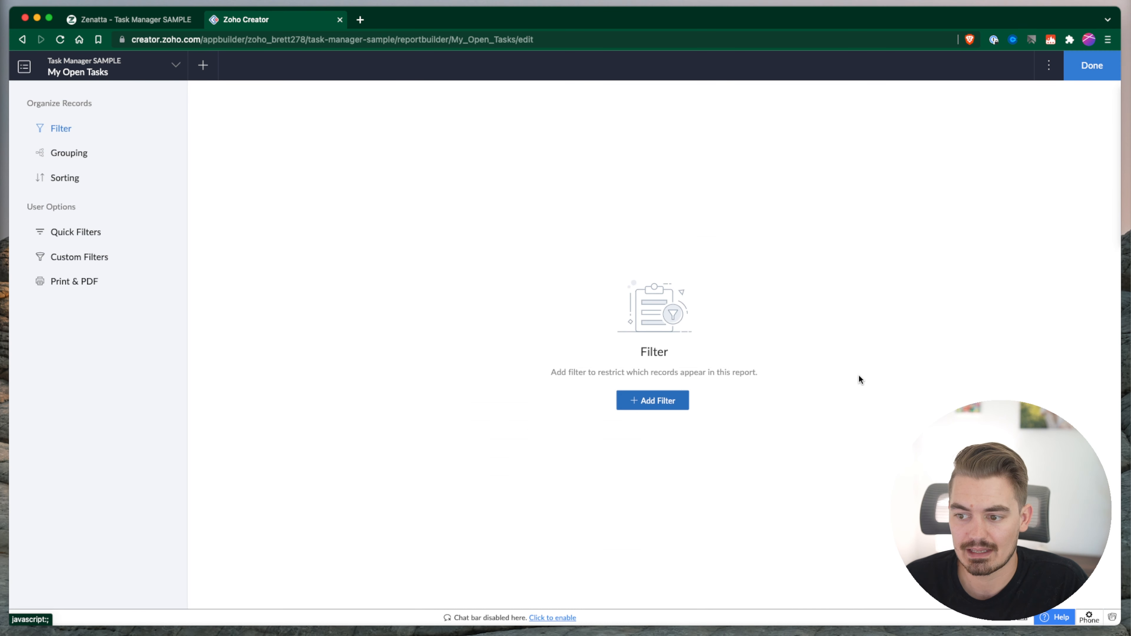
{"action": "left_click", "coordinate": [658, 400]}
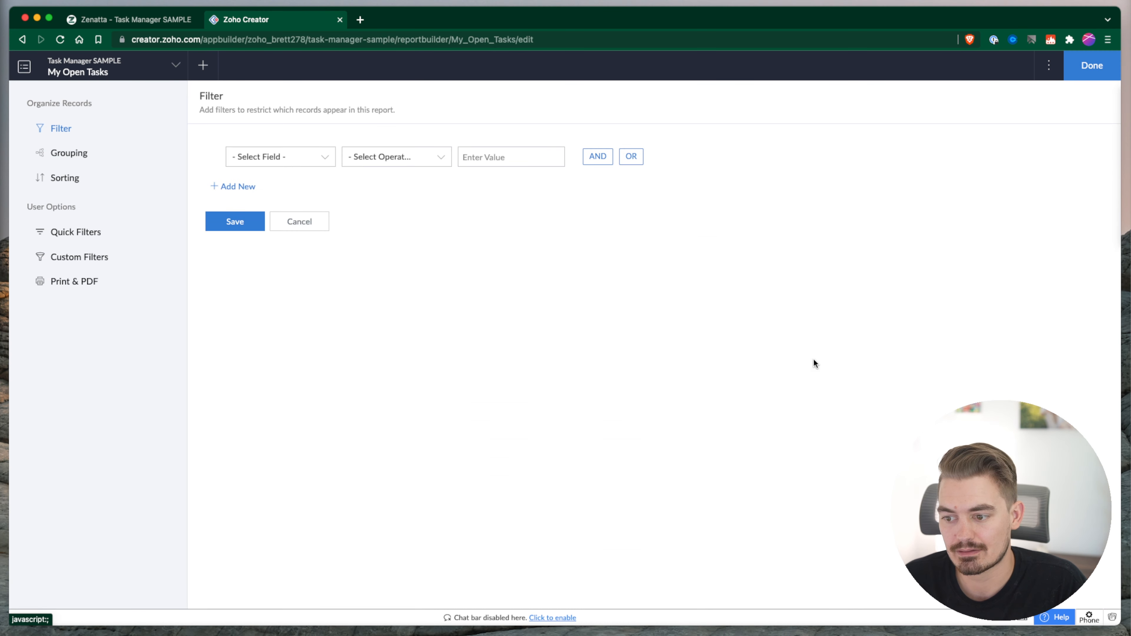
{"action": "left_click", "coordinate": [278, 165]}
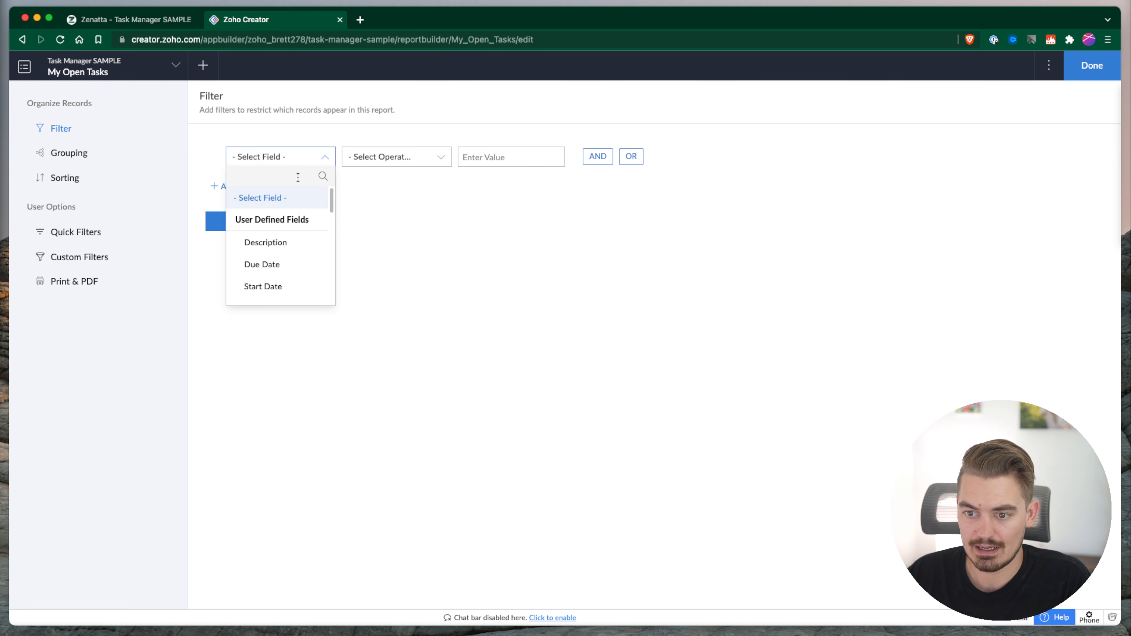
{"action": "type", "text": "stat"}
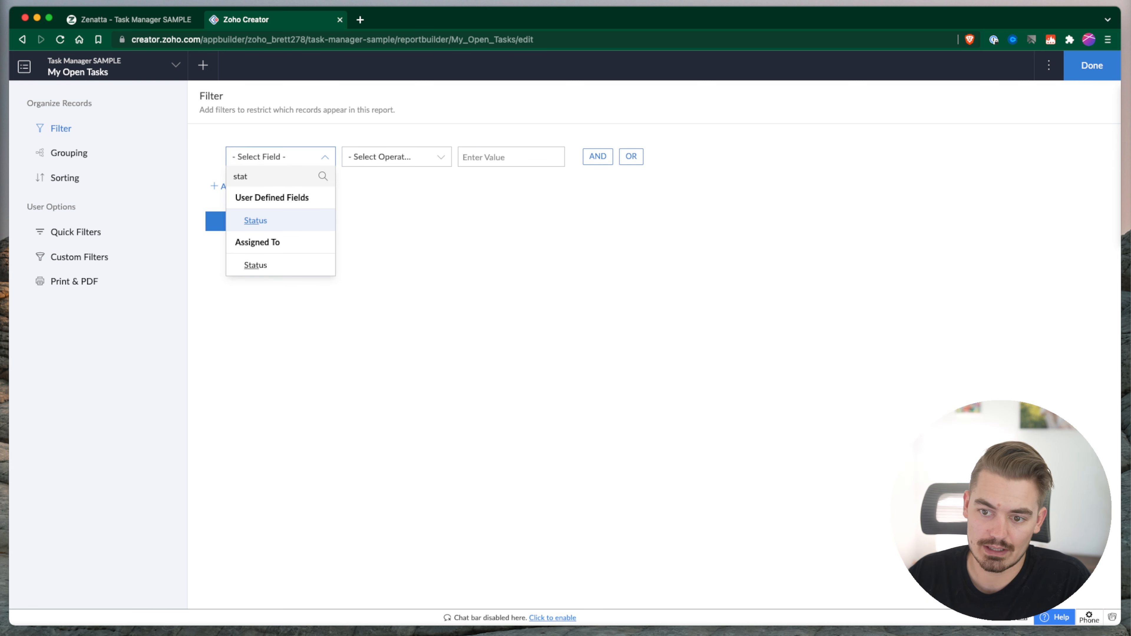
{"action": "left_click", "coordinate": [288, 227]}
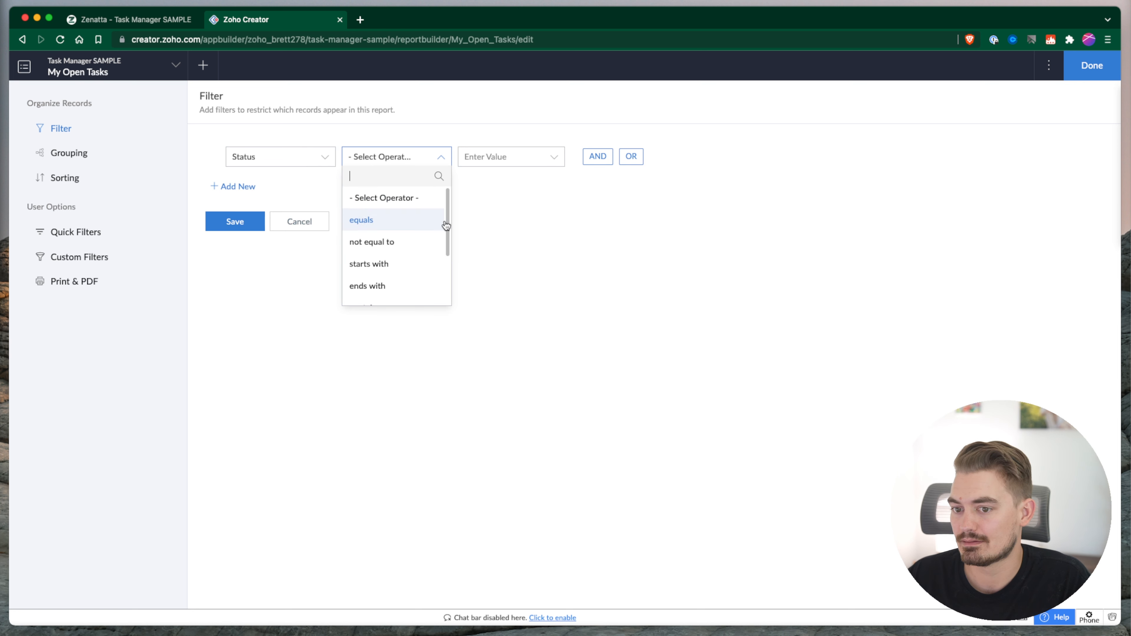
{"action": "left_click", "coordinate": [407, 223]}
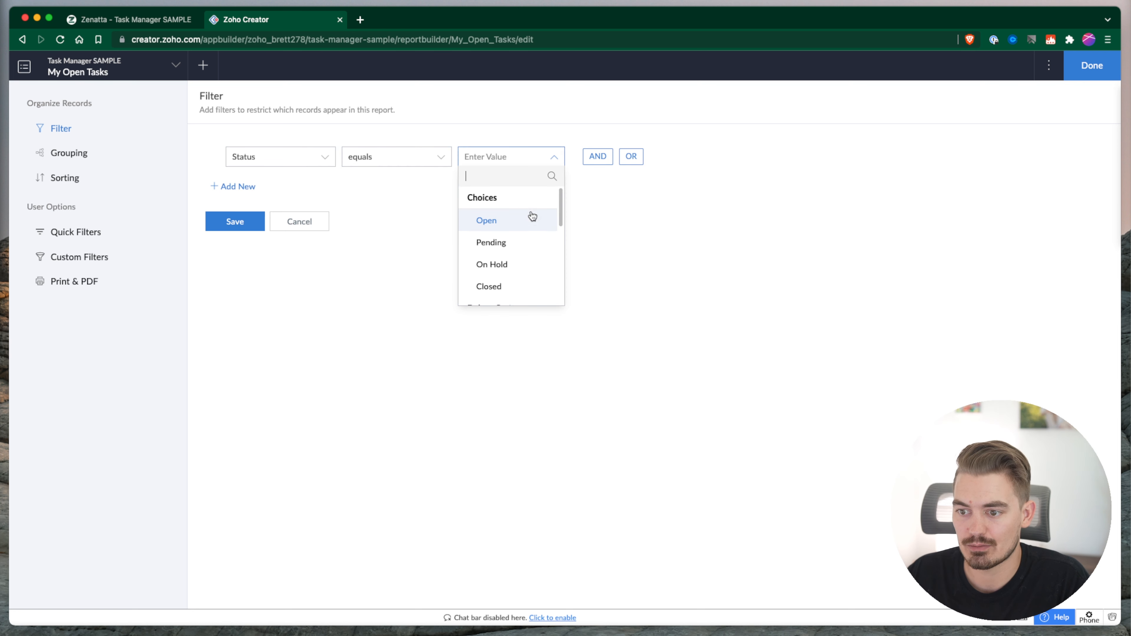
{"action": "left_click", "coordinate": [537, 221]}
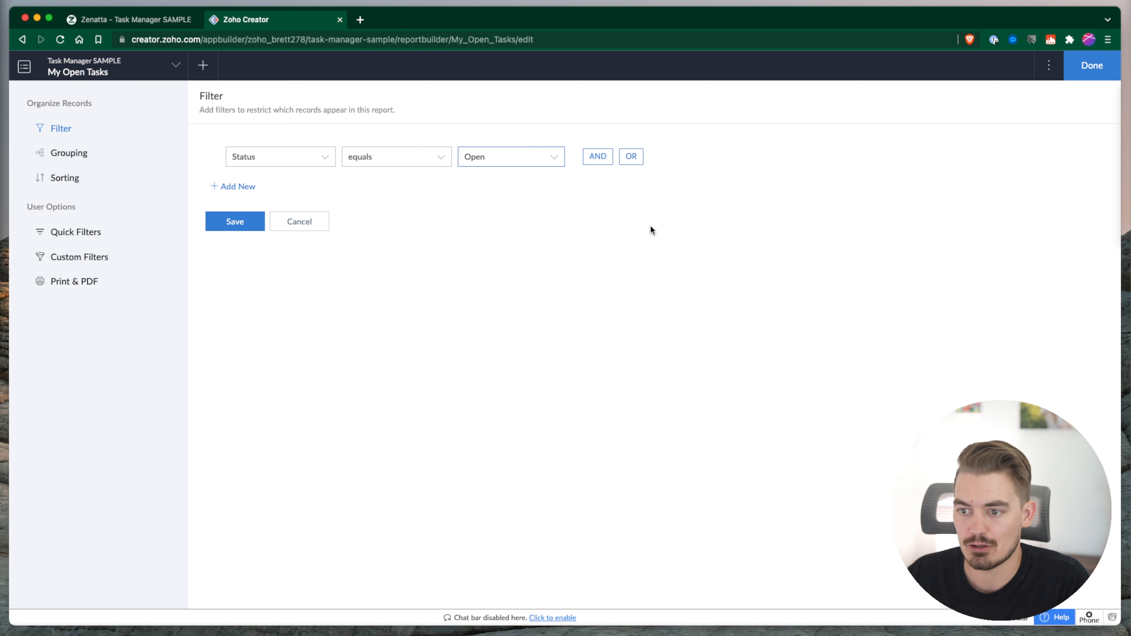
{"action": "left_click", "coordinate": [598, 162]}
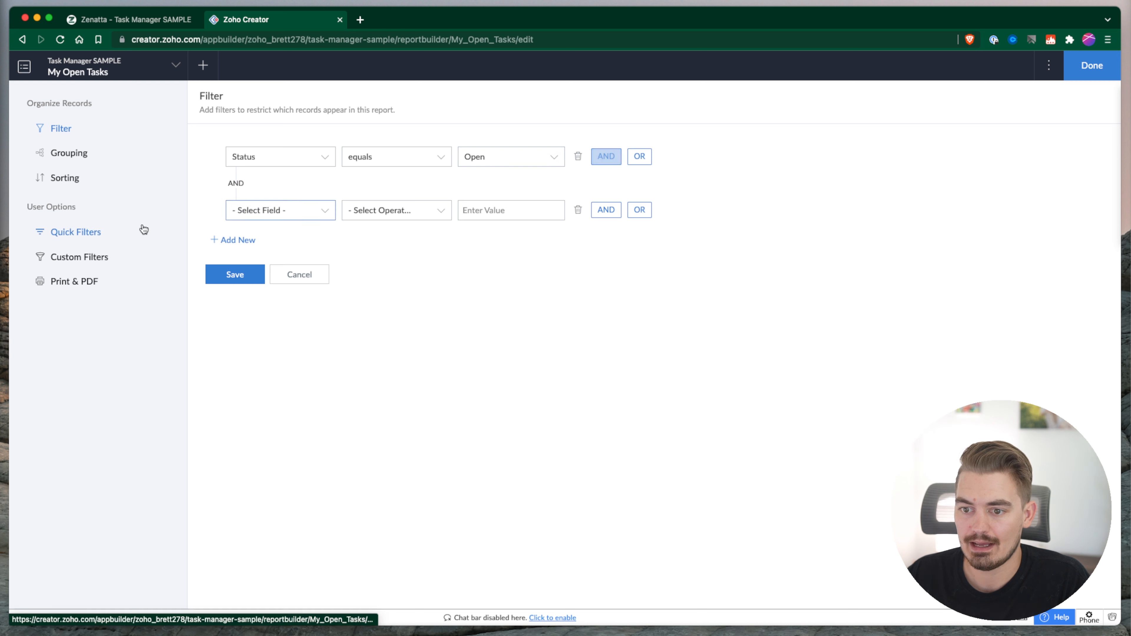
{"action": "left_click", "coordinate": [291, 212]}
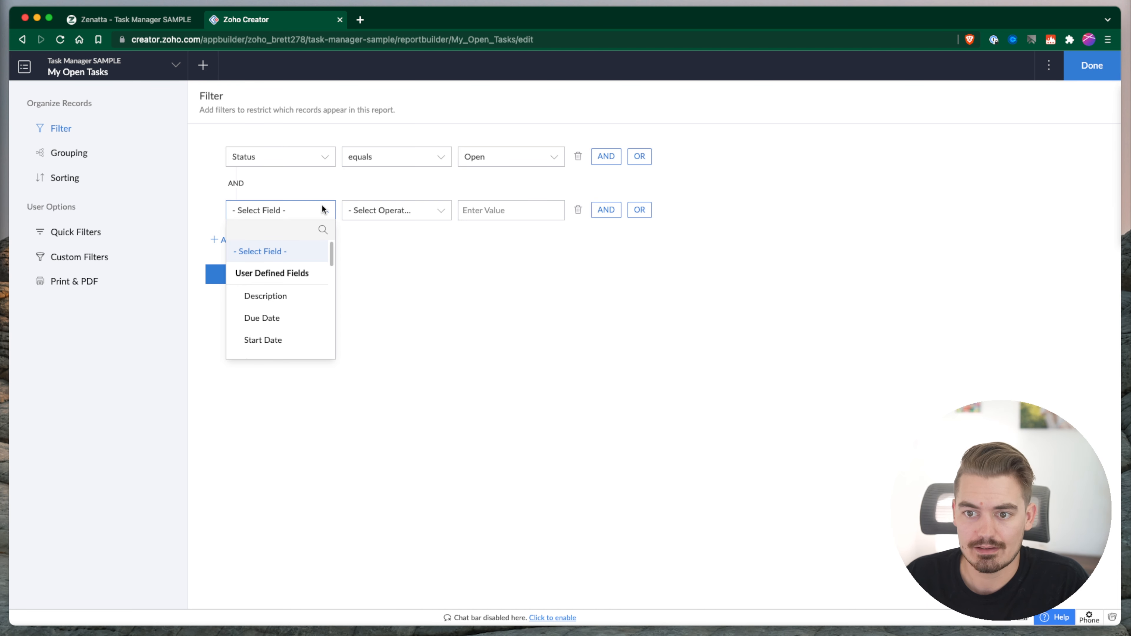
In the live application, open a new Task form and examine the choices of its Assigned To field
{"action": "left_click", "coordinate": [129, 19]}
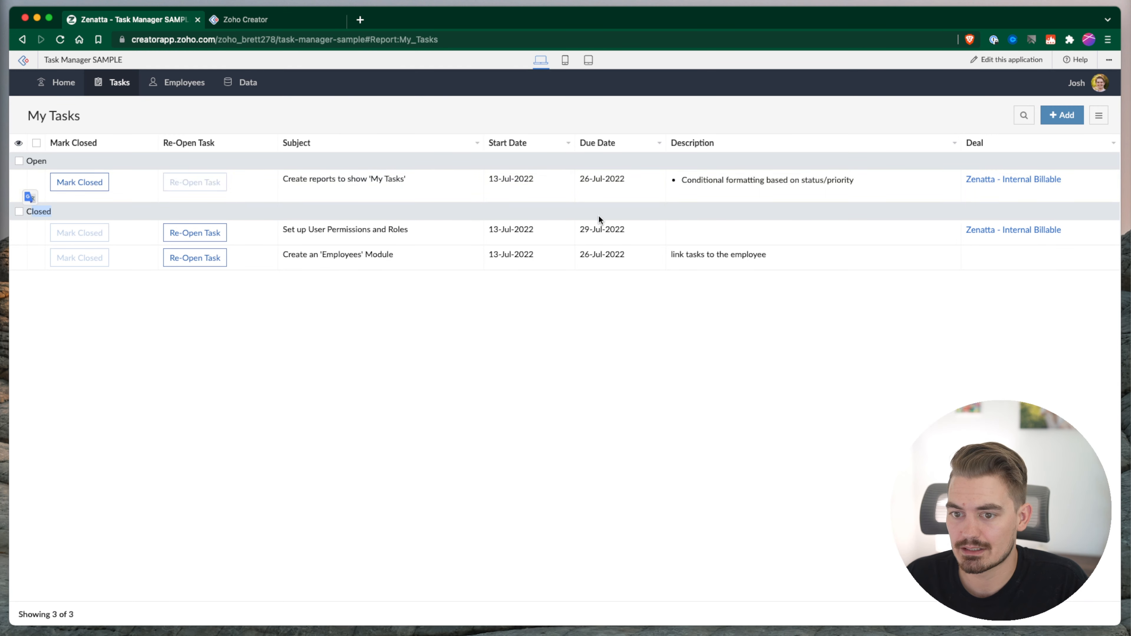
{"action": "left_click", "coordinate": [1062, 115]}
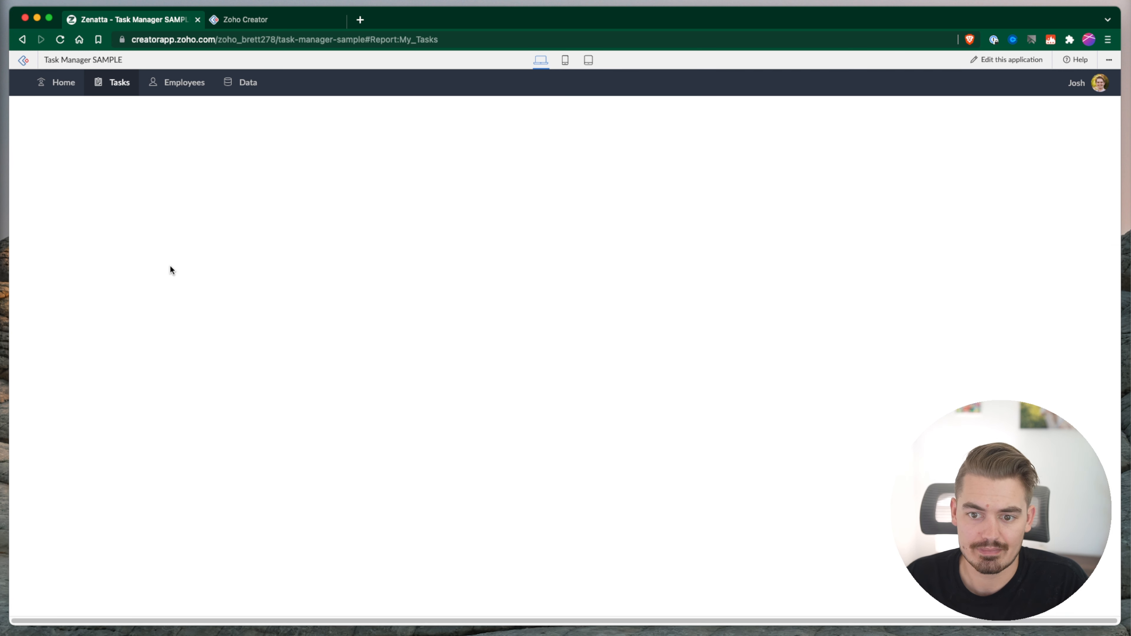
{"action": "scroll", "coordinate": [55, 235], "scroll_direction": "down", "scroll_amount": 5}
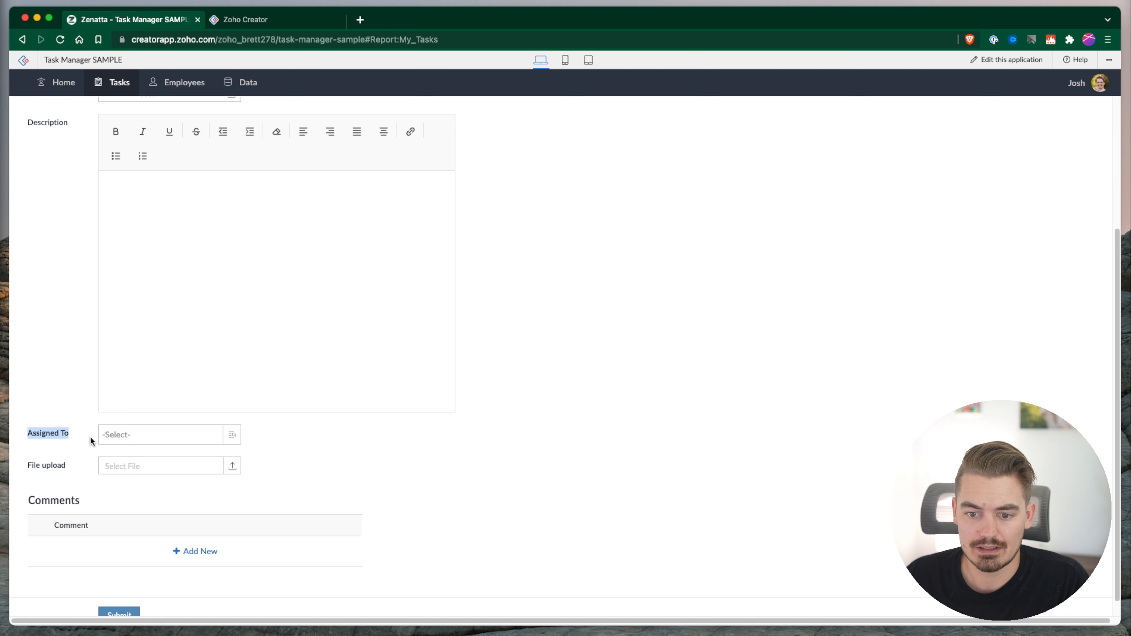
{"action": "left_click", "coordinate": [144, 432]}
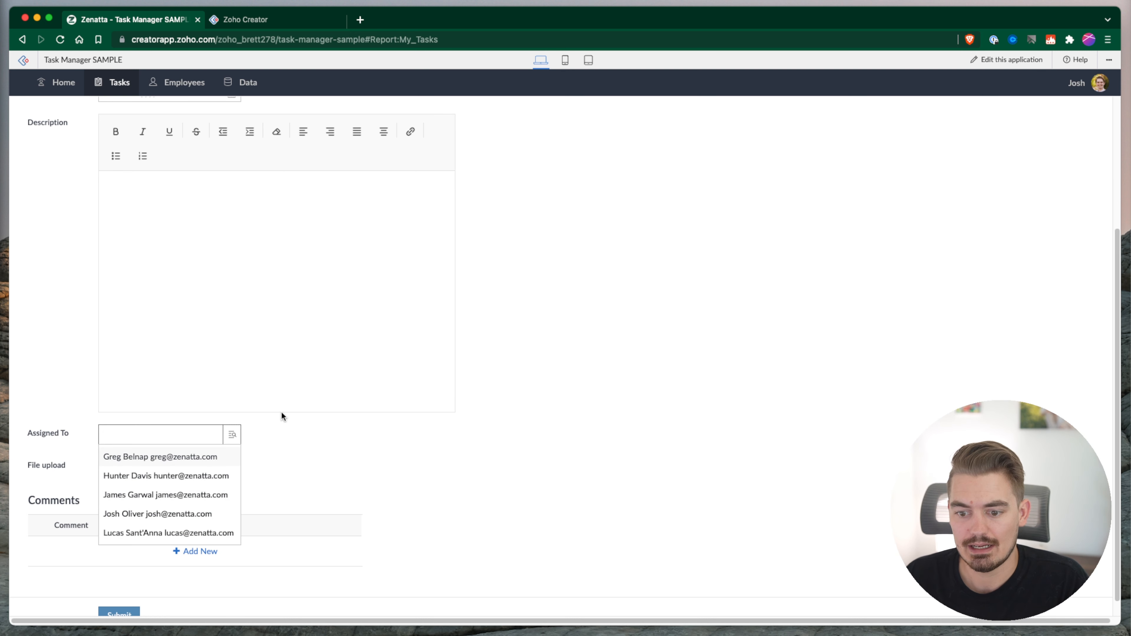
{"action": "left_click", "coordinate": [385, 452]}
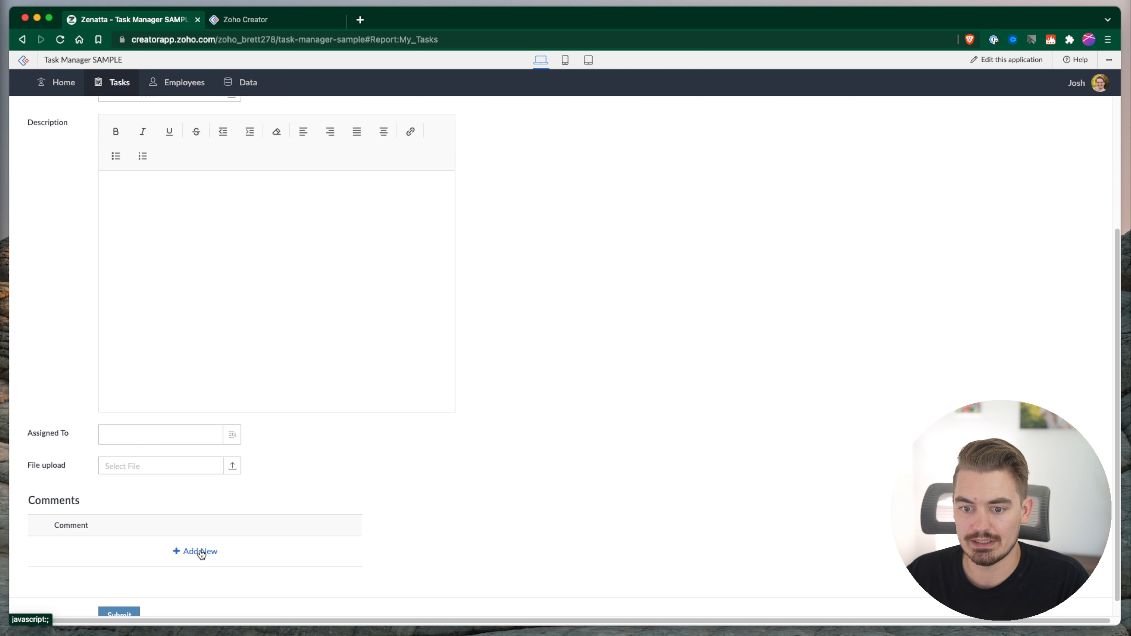
{"action": "scroll", "coordinate": [43, 334], "scroll_direction": "up", "scroll_amount": 4}
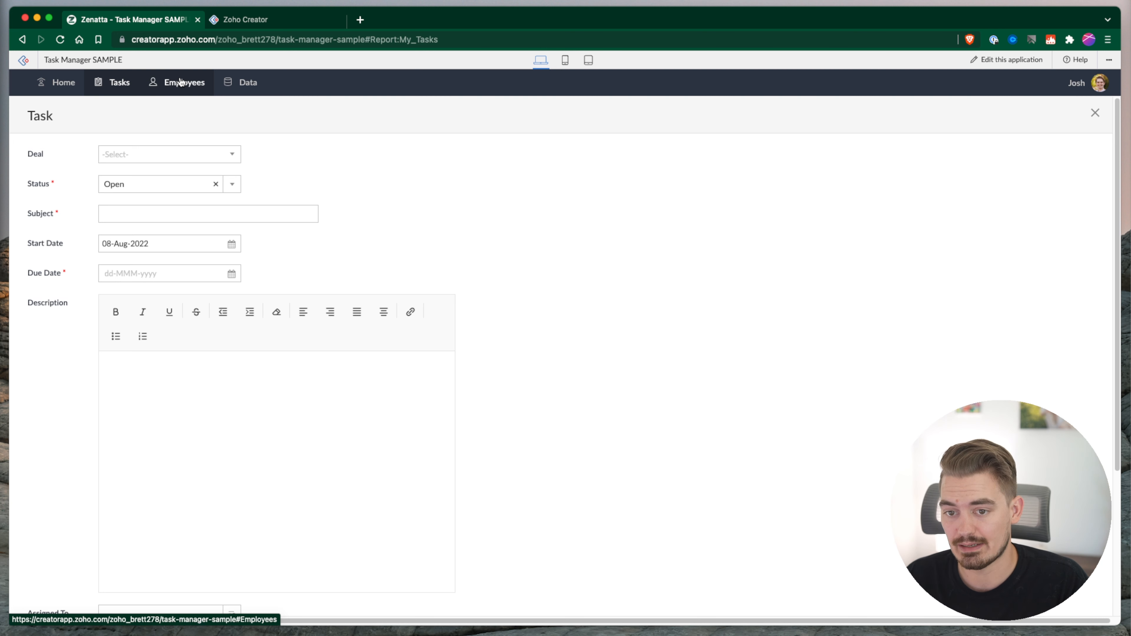
{"action": "mouse_move", "coordinate": [109, 94]}
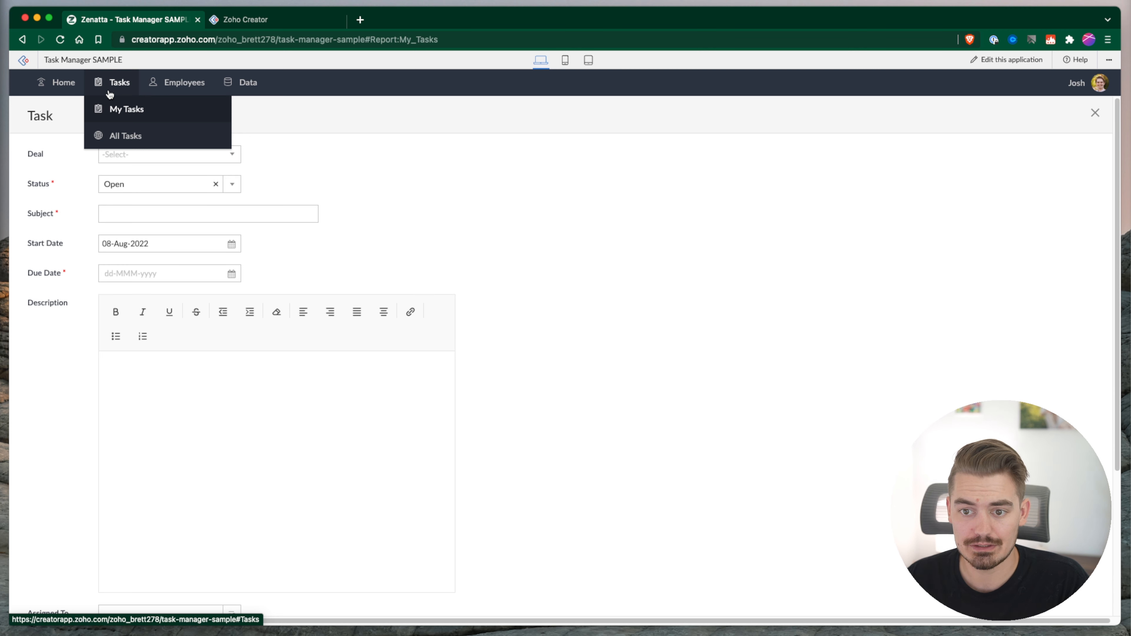
In the report builder, set the second filter condition to the Assigned To Email field equals zoho.loginuserid
{"action": "left_click", "coordinate": [240, 20]}
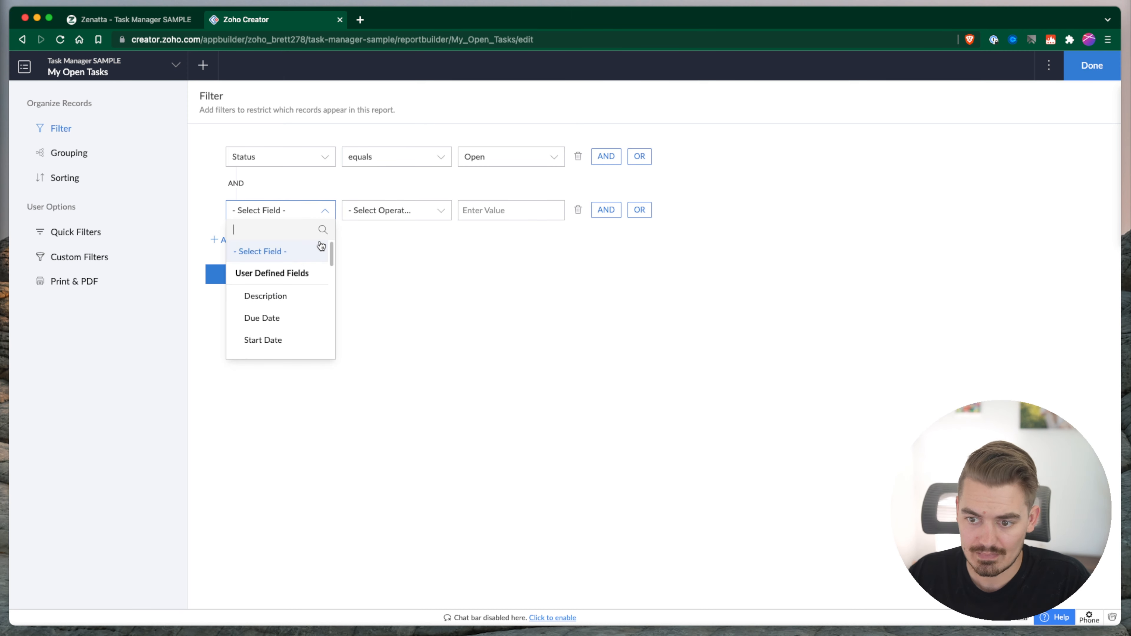
{"action": "left_click_drag", "start_coordinate": [331, 251], "coordinate": [333, 284]}
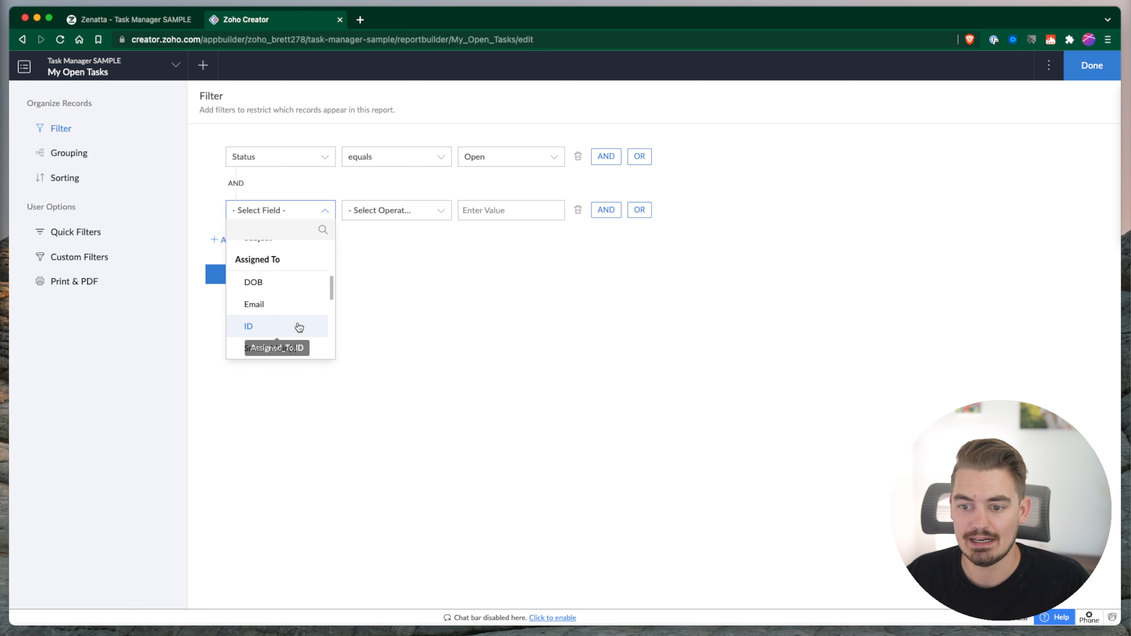
{"action": "scroll", "coordinate": [298, 327], "scroll_direction": "down", "scroll_amount": 2}
{"action": "left_click", "coordinate": [254, 250]}
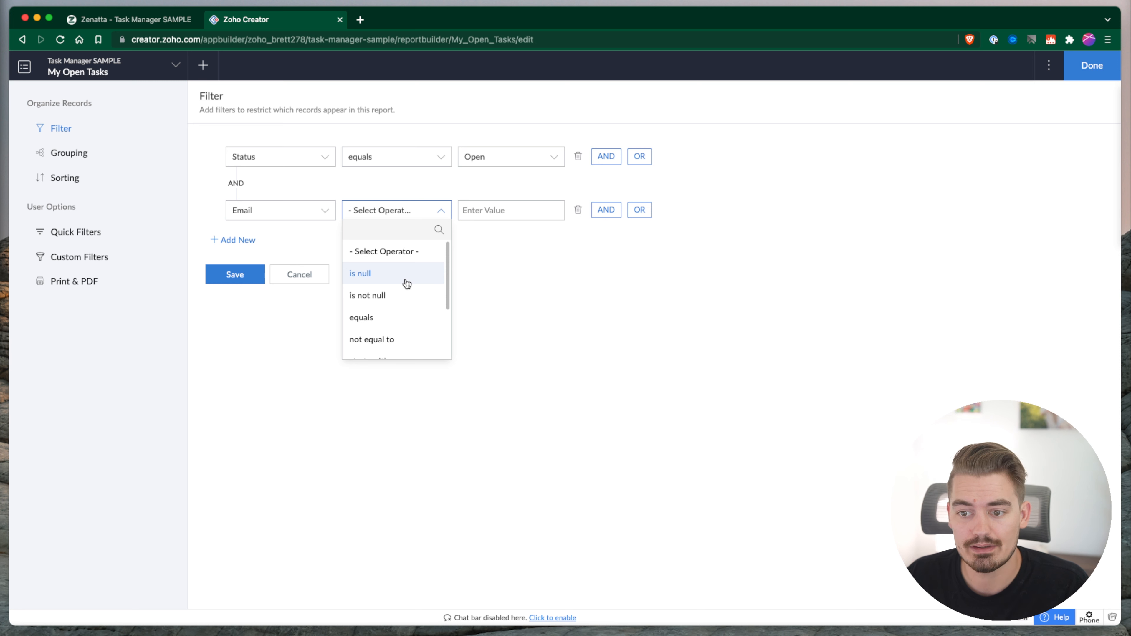
{"action": "left_click", "coordinate": [405, 320]}
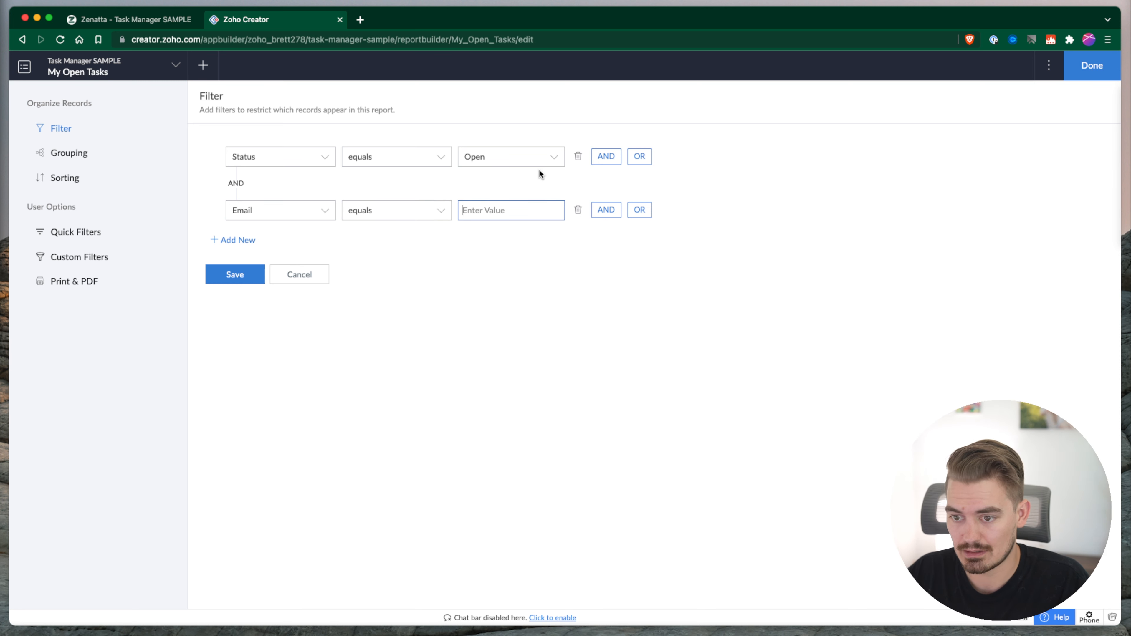
{"action": "type", "text": "zoho.loginus"}
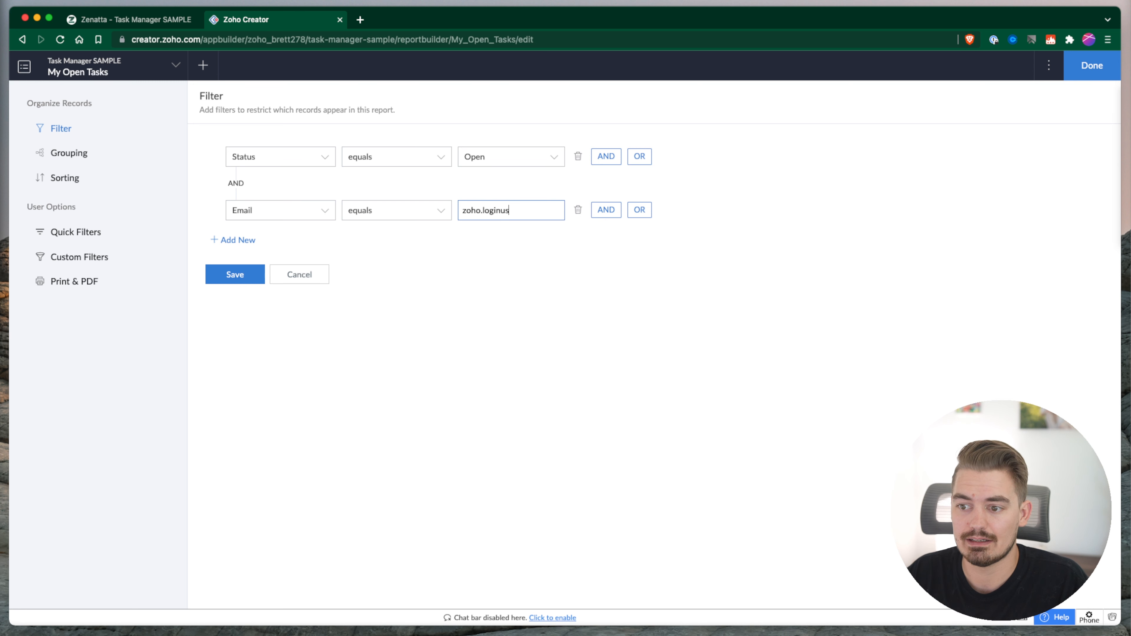
{"action": "type", "text": "erid"}
Examine the comparison operators available for the Email condition and review its zoho.loginuserid value
{"action": "left_click", "coordinate": [370, 211]}
{"action": "scroll", "coordinate": [391, 283], "scroll_direction": "down", "scroll_amount": 2}
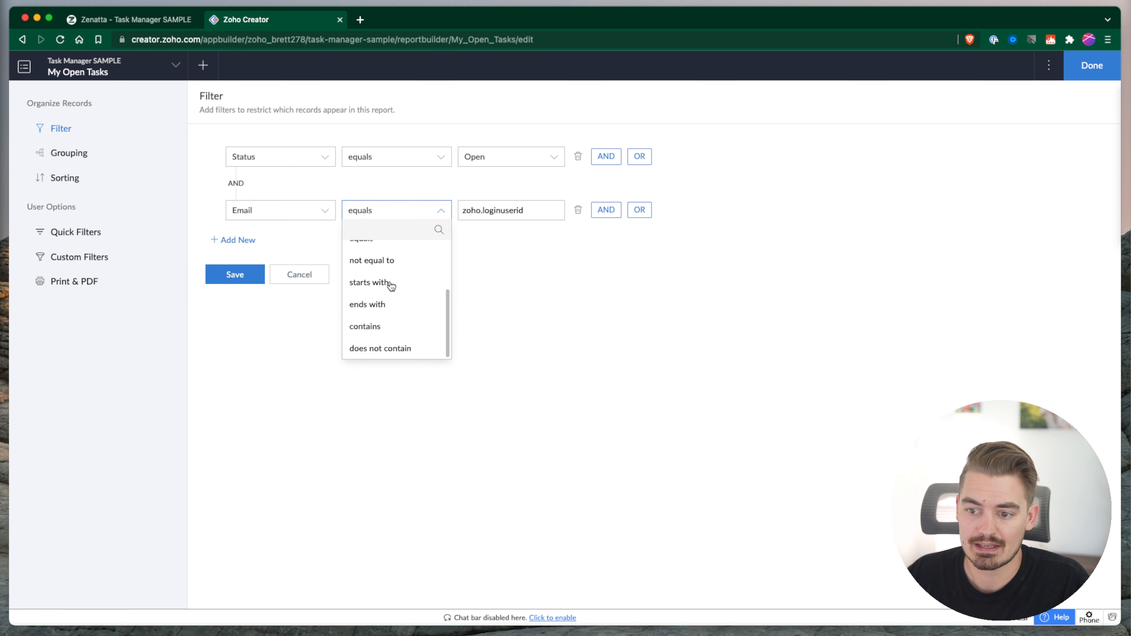
{"action": "scroll", "coordinate": [391, 285], "scroll_direction": "up", "scroll_amount": 2}
{"action": "left_click", "coordinate": [392, 279]}
{"action": "left_click_drag", "start_coordinate": [463, 210], "coordinate": [505, 208]}
{"action": "triple_click", "coordinate": [506, 207]}
{"action": "left_click", "coordinate": [559, 261]}
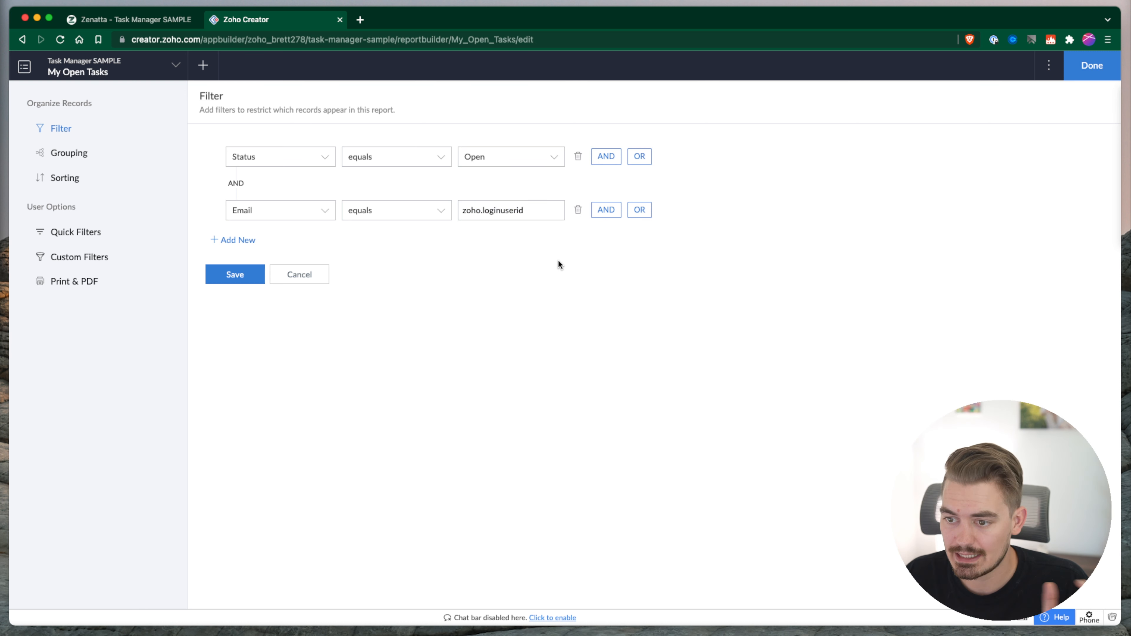
{"action": "left_click", "coordinate": [519, 210]}
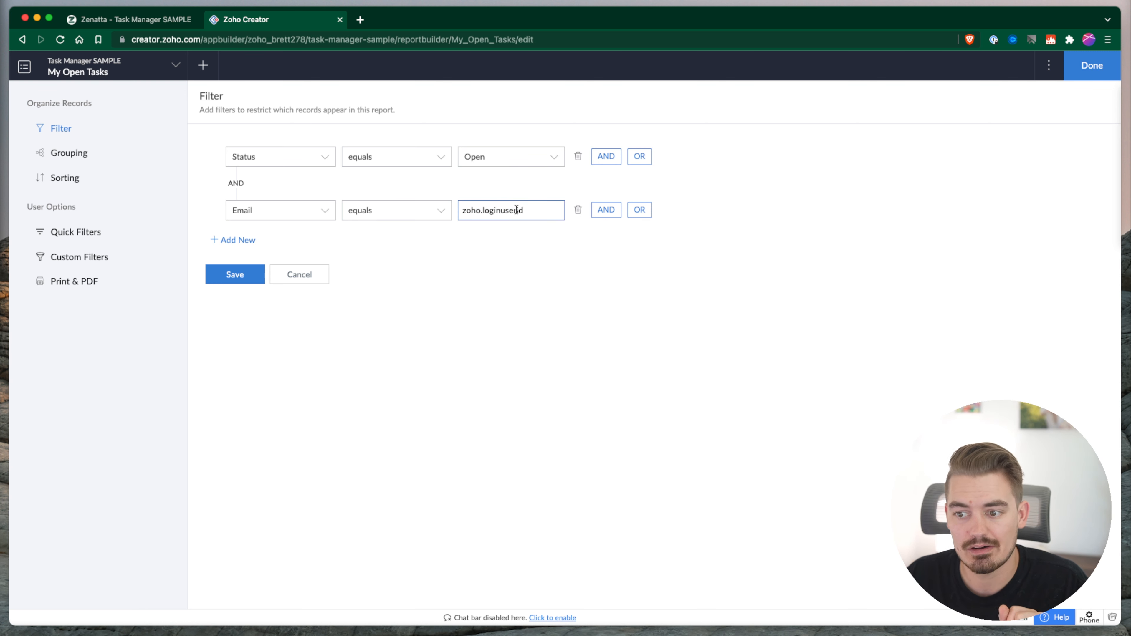
{"action": "double_click", "coordinate": [479, 216]}
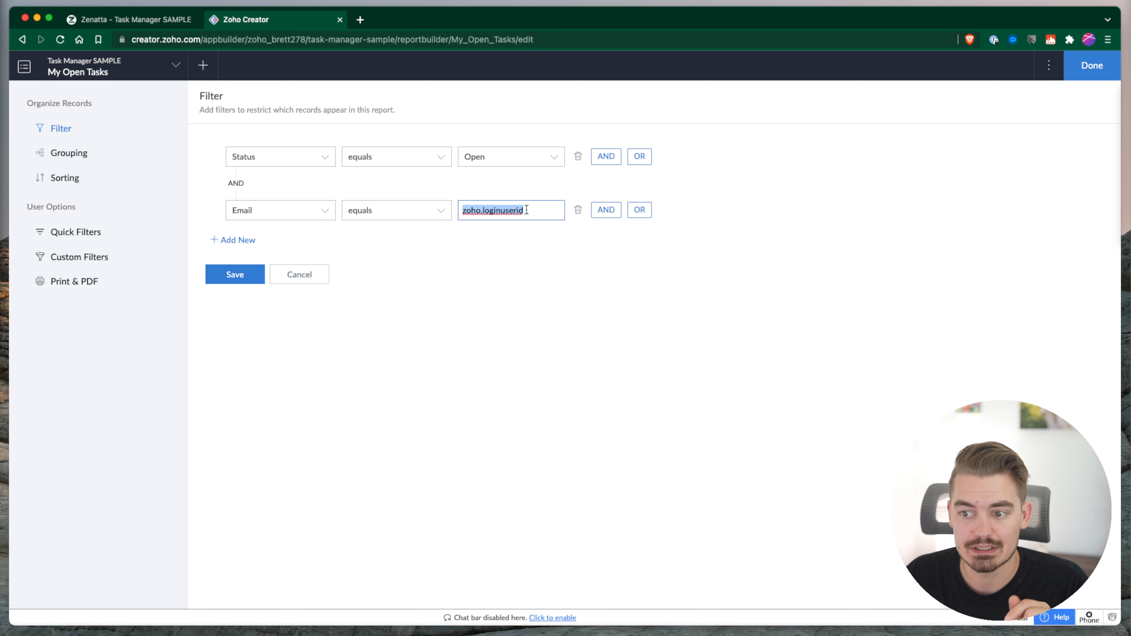
{"action": "left_click_drag", "start_coordinate": [527, 210], "coordinate": [482, 210]}
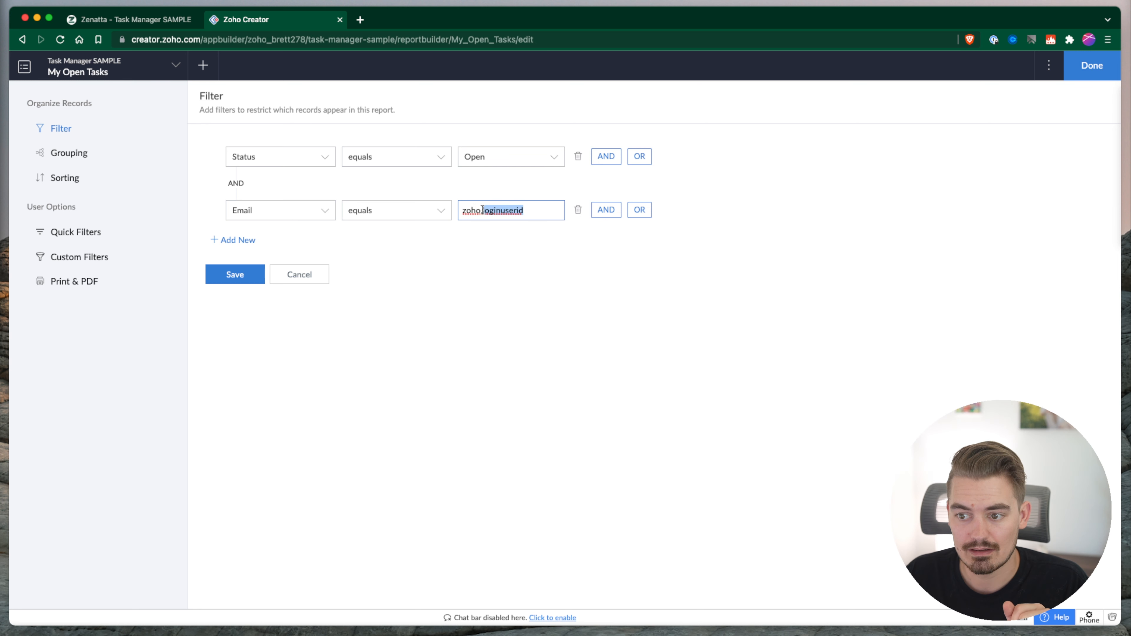
{"action": "left_click", "coordinate": [526, 210]}
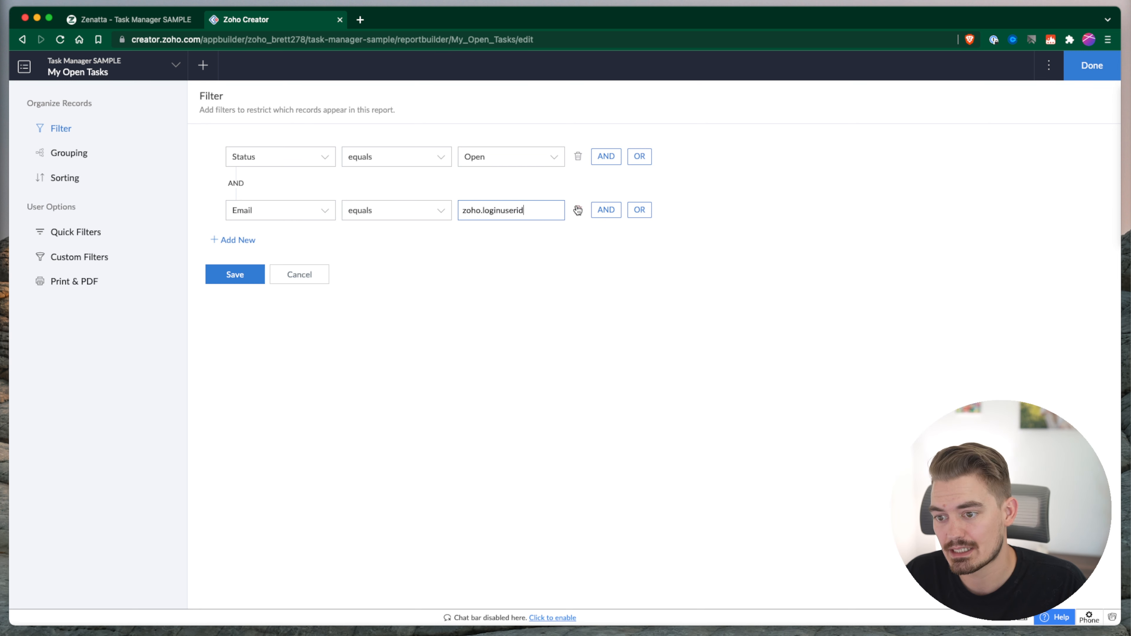
Re-enter the ending of the Email condition's value so it reads zoho.loginuserid, and save the report filter
{"action": "key", "text": "BackSpace"}
{"action": "key", "text": "BackSpace"}
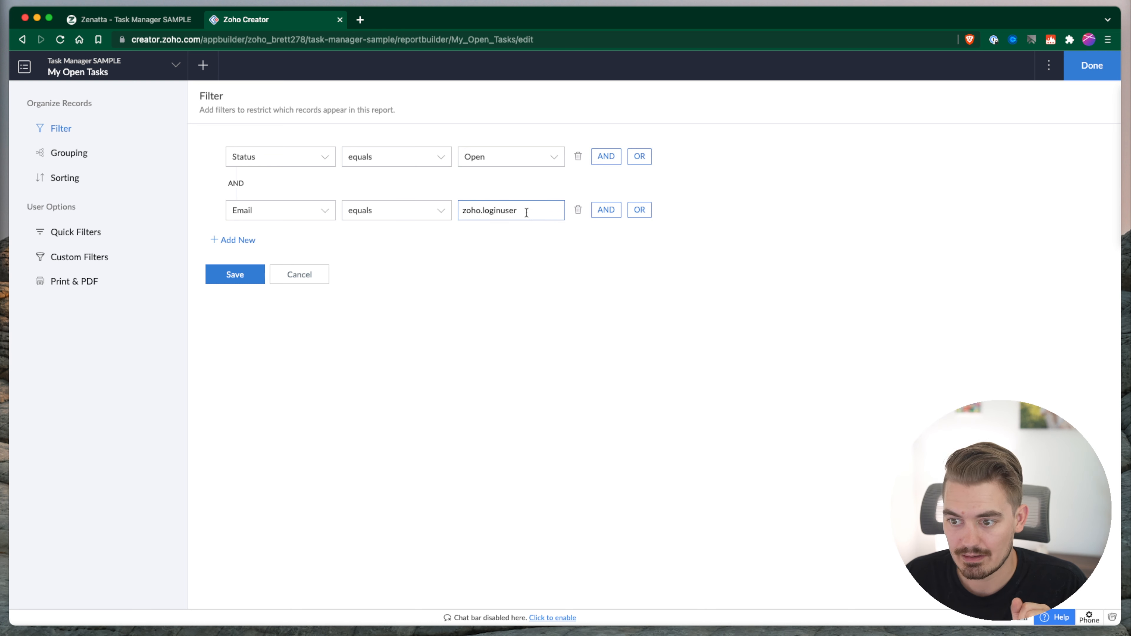
{"action": "type", "text": "id"}
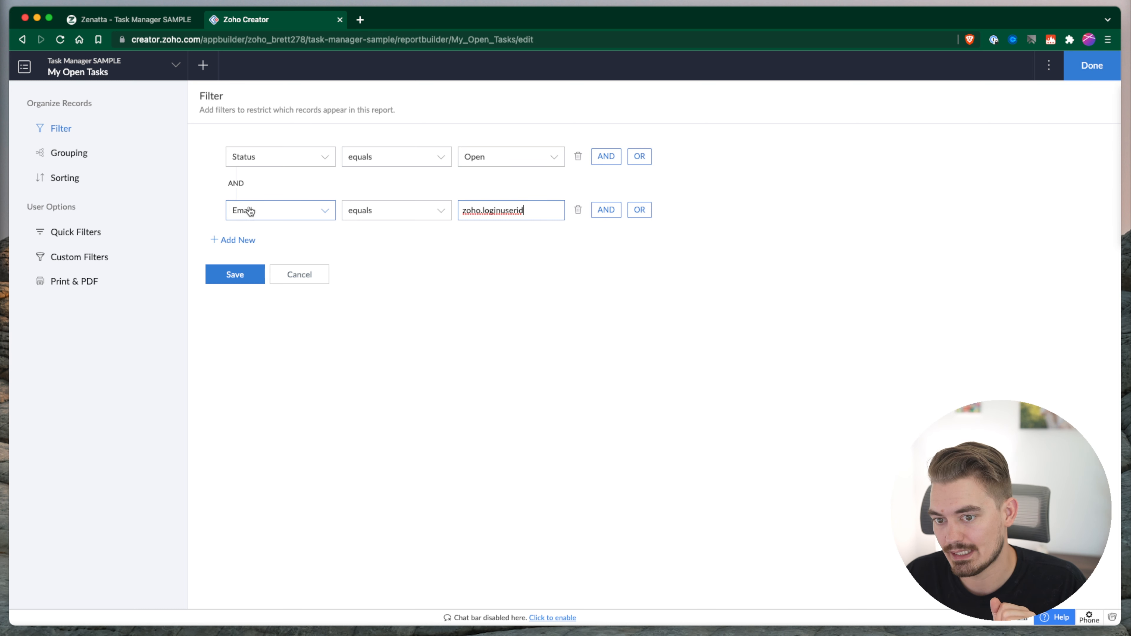
{"action": "left_click", "coordinate": [245, 278]}
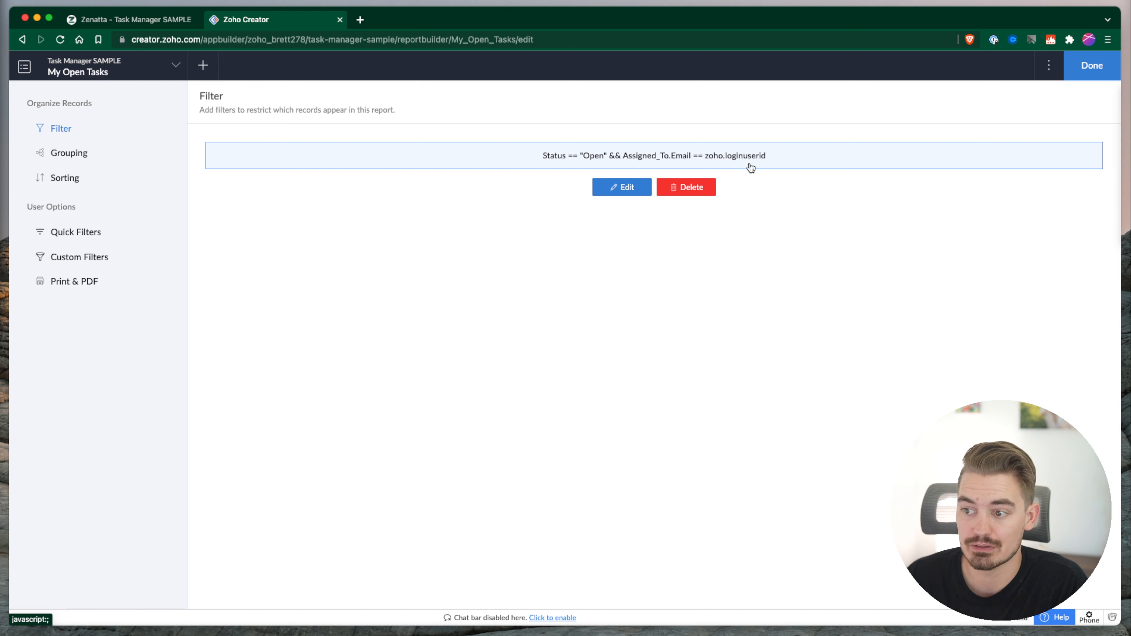
Reload the live Task Manager application and view the My Open Tasks report
{"action": "left_click", "coordinate": [133, 19]}
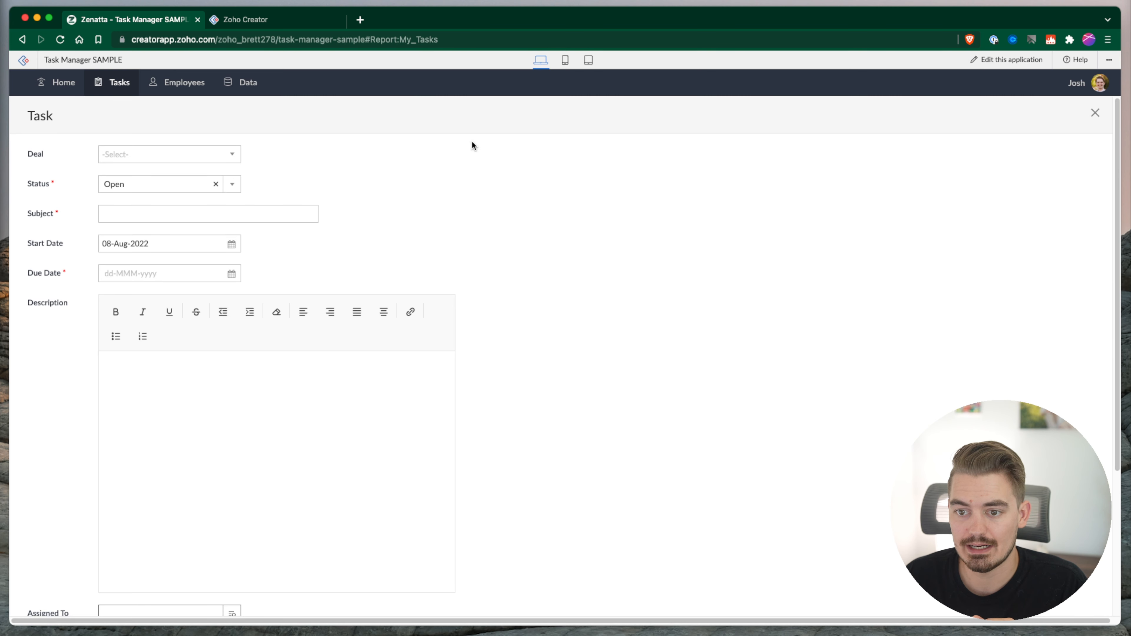
{"action": "left_click", "coordinate": [61, 39]}
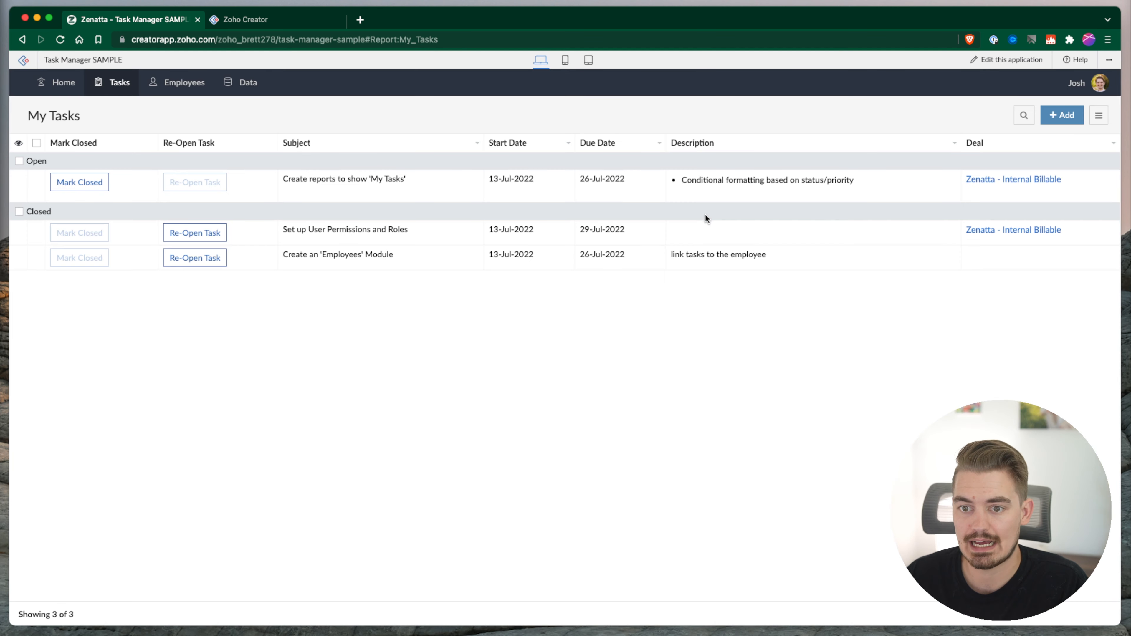
{"action": "mouse_move", "coordinate": [110, 84]}
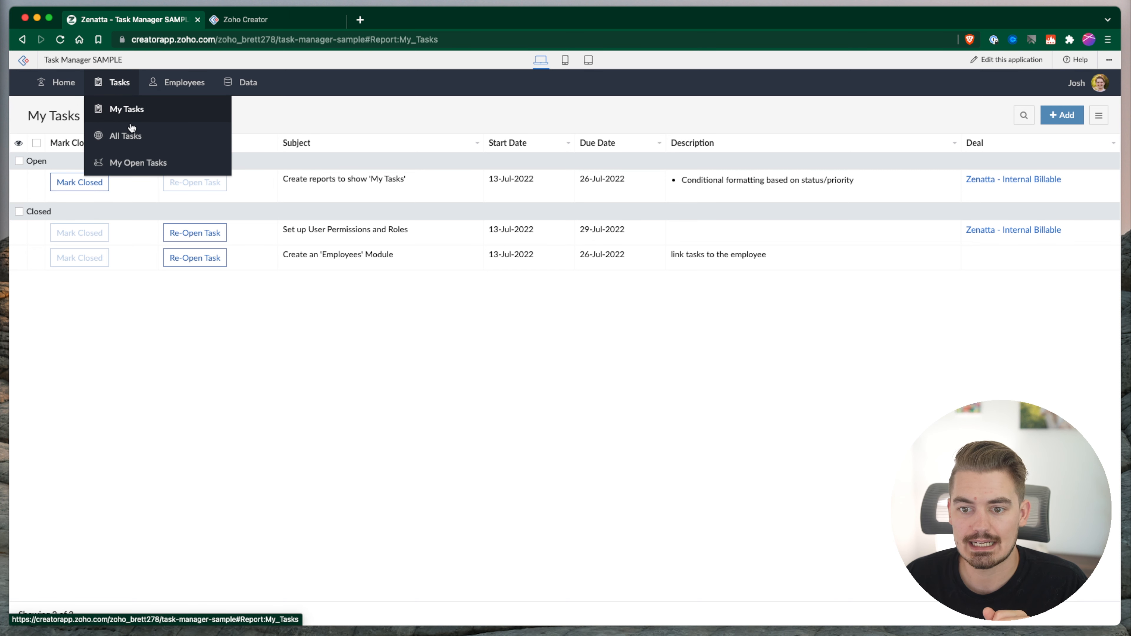
{"action": "left_click", "coordinate": [135, 165]}
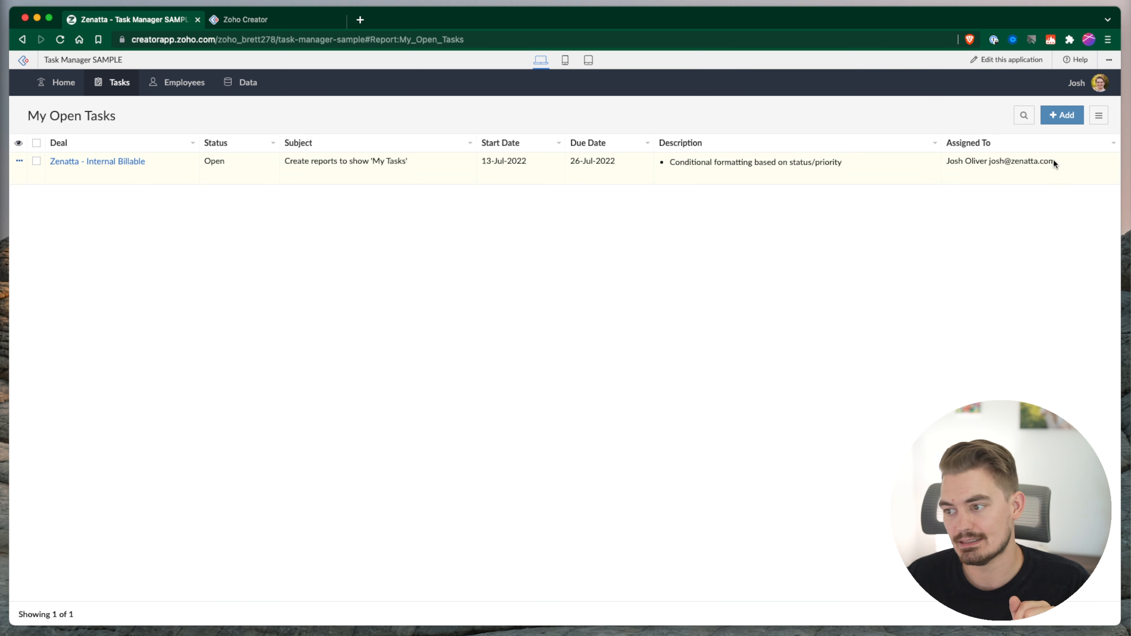
Return to the application editor, look over the My Open Tasks design view, and reopen the report's properties
{"action": "left_click", "coordinate": [258, 21]}
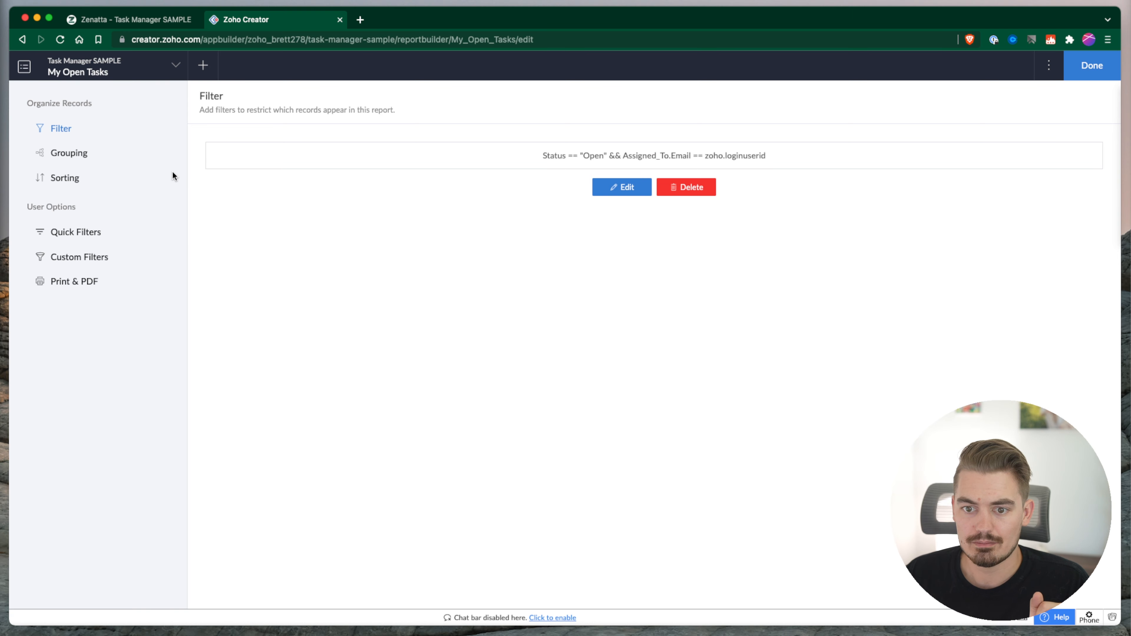
{"action": "left_click", "coordinate": [1079, 65]}
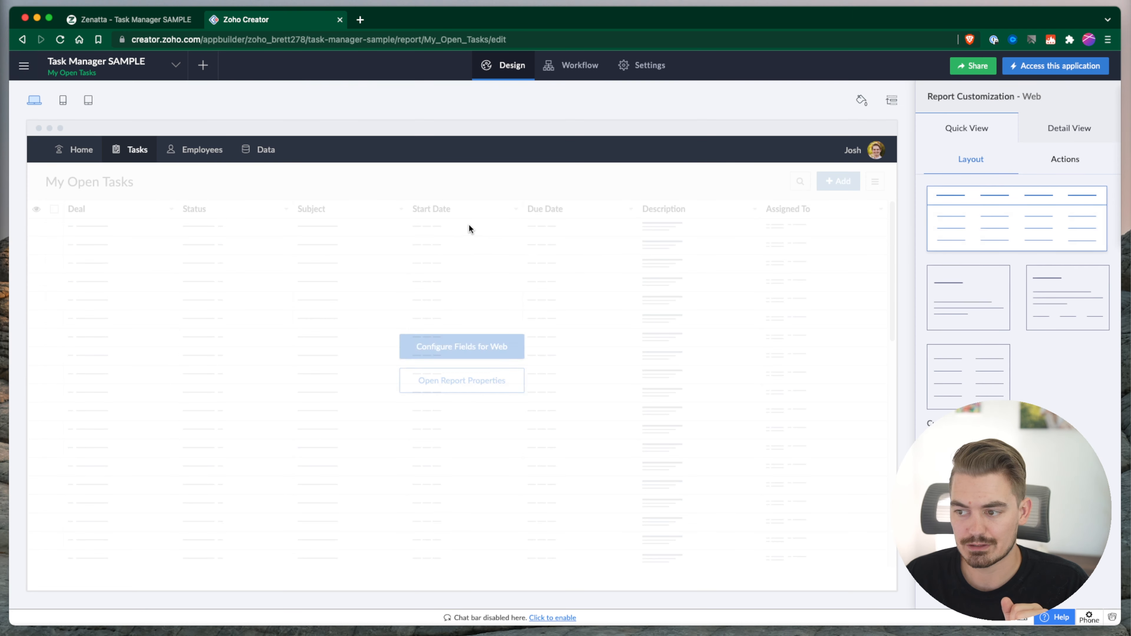
{"action": "mouse_move", "coordinate": [463, 278]}
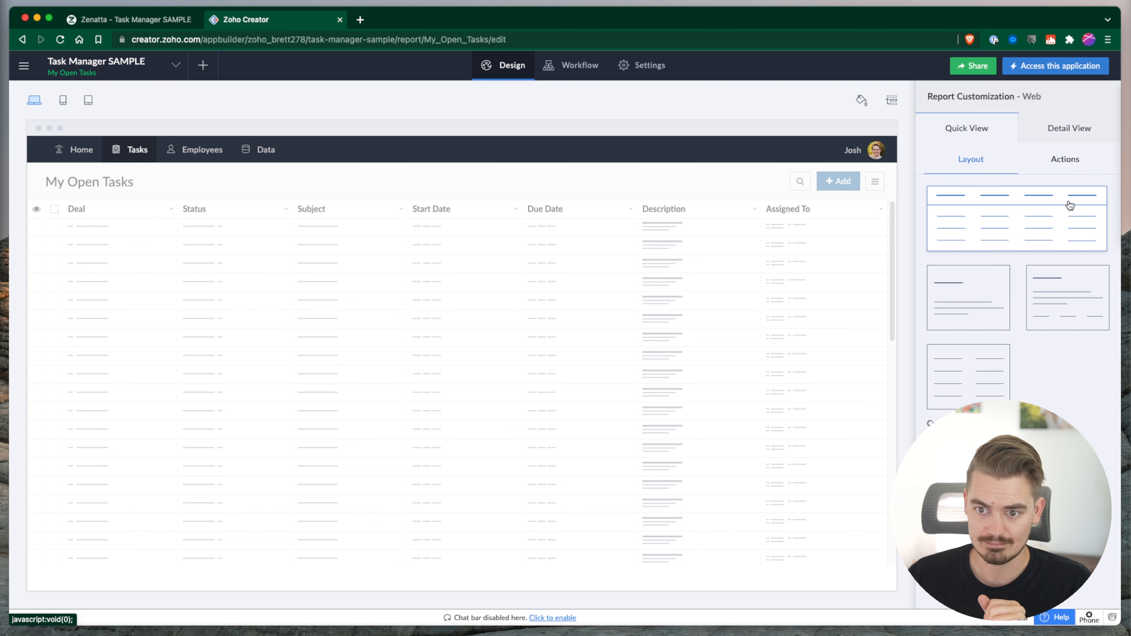
{"action": "mouse_move", "coordinate": [500, 359]}
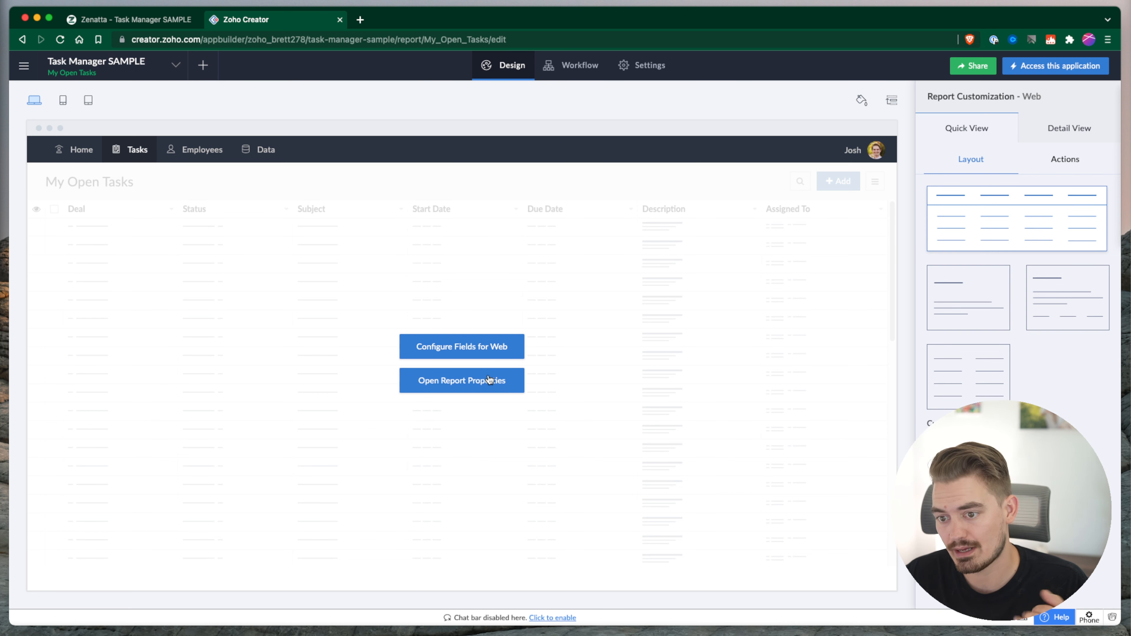
{"action": "left_click", "coordinate": [486, 381]}
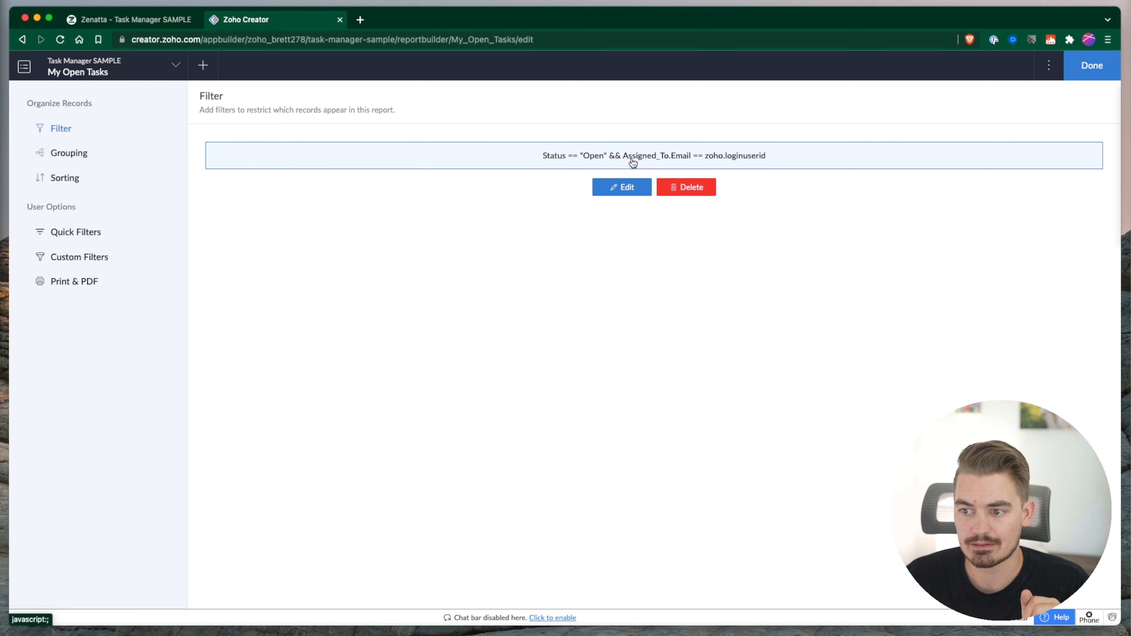
Add a grouping by Due Date to the My Open Tasks report
{"action": "left_click", "coordinate": [69, 156]}
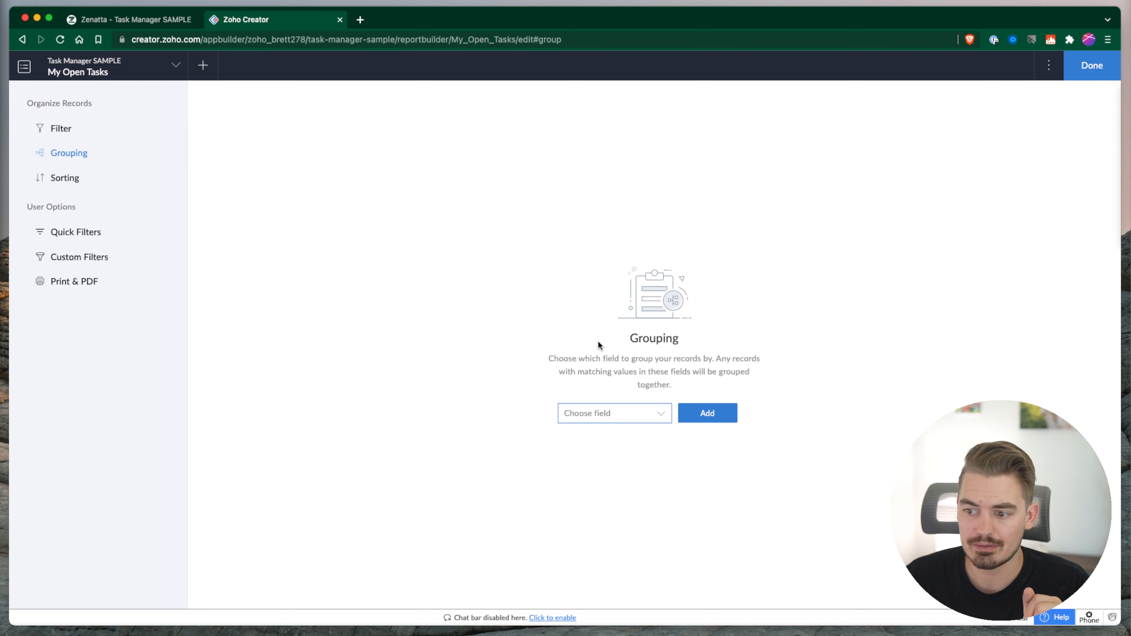
{"action": "left_click", "coordinate": [633, 417]}
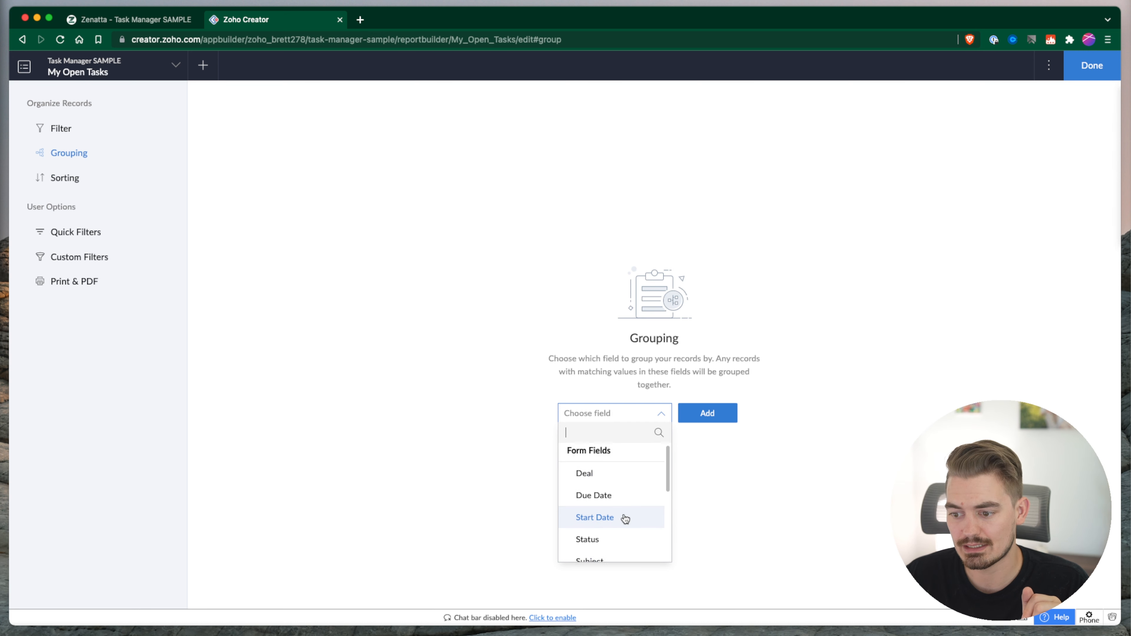
{"action": "scroll", "coordinate": [624, 517], "scroll_direction": "down", "scroll_amount": 1}
{"action": "left_click", "coordinate": [622, 483]}
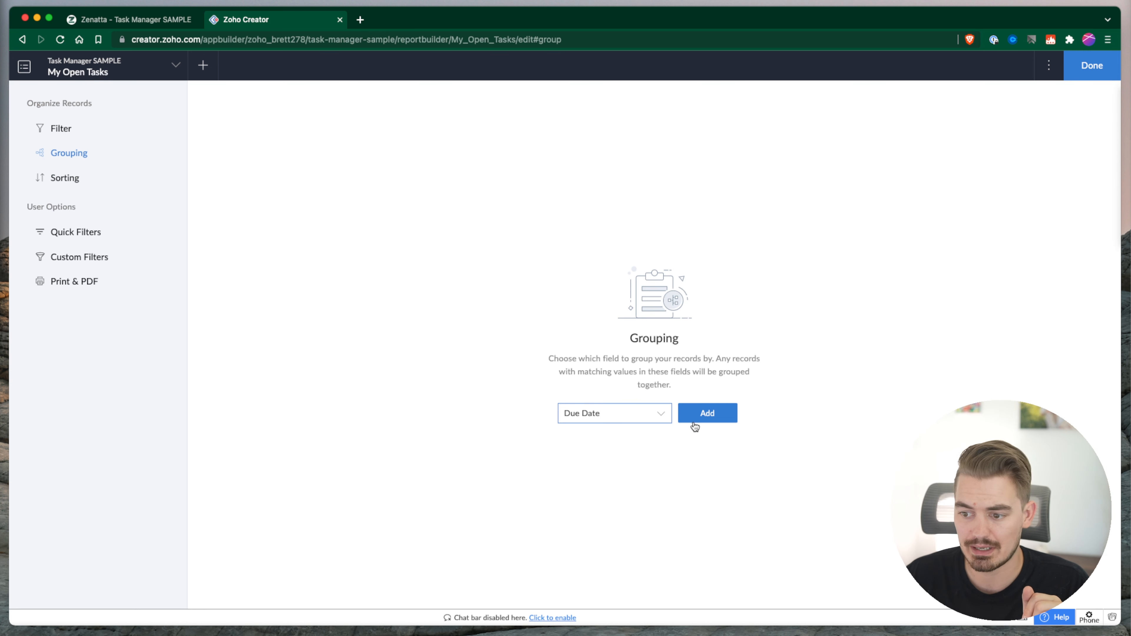
{"action": "left_click", "coordinate": [709, 421]}
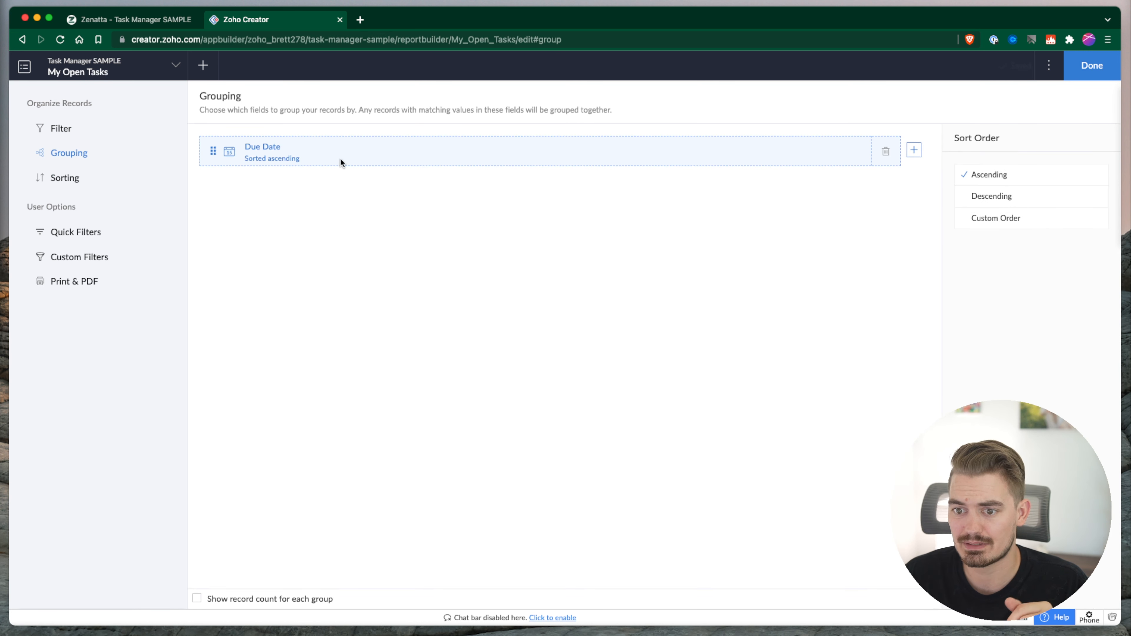
Reload the live application and check how the My Open Tasks records are grouped by due date
{"action": "left_click", "coordinate": [134, 19]}
{"action": "left_click", "coordinate": [61, 40]}
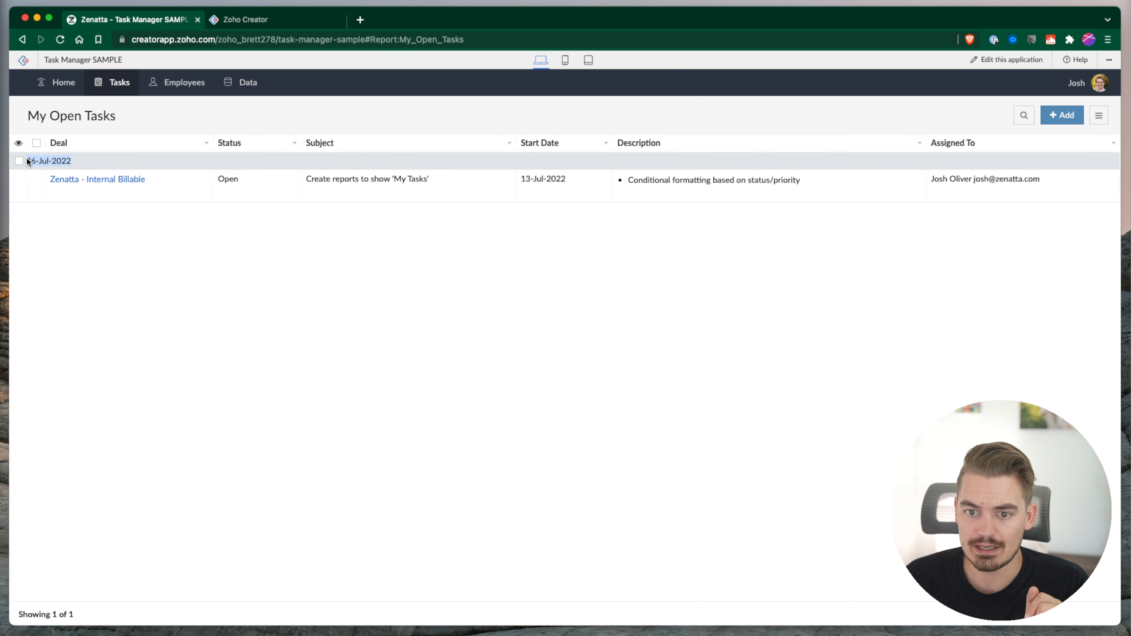
{"action": "left_click_drag", "start_coordinate": [27, 158], "coordinate": [26, 161]}
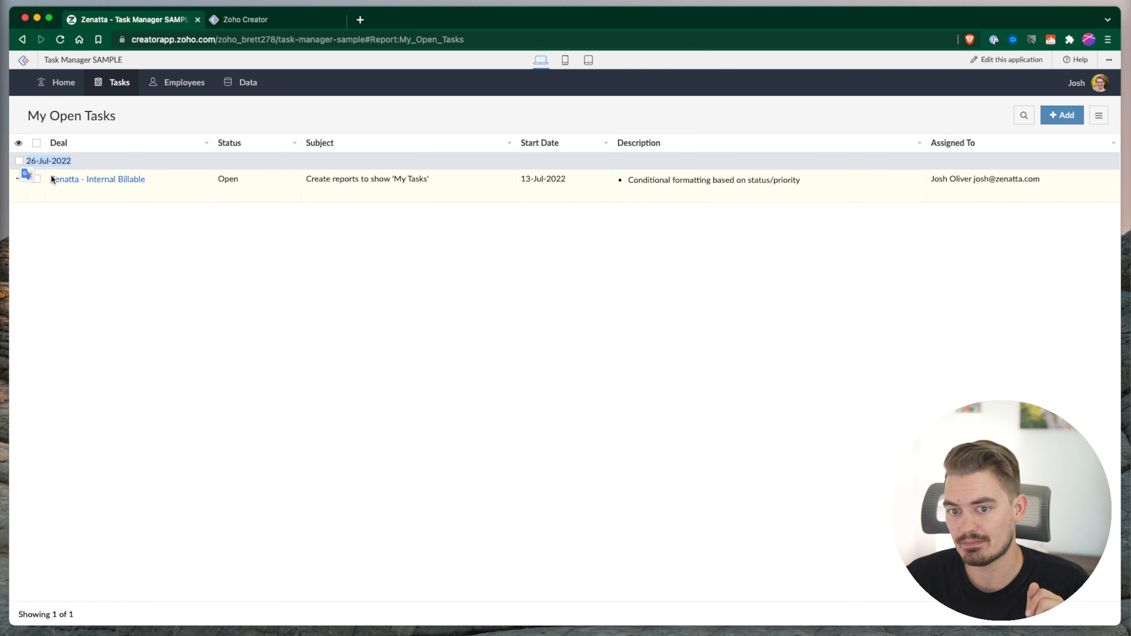
View the All Tasks report's grouping by status, and return to the My Open Tasks report to compare
{"action": "mouse_move", "coordinate": [113, 82]}
{"action": "left_click", "coordinate": [130, 142]}
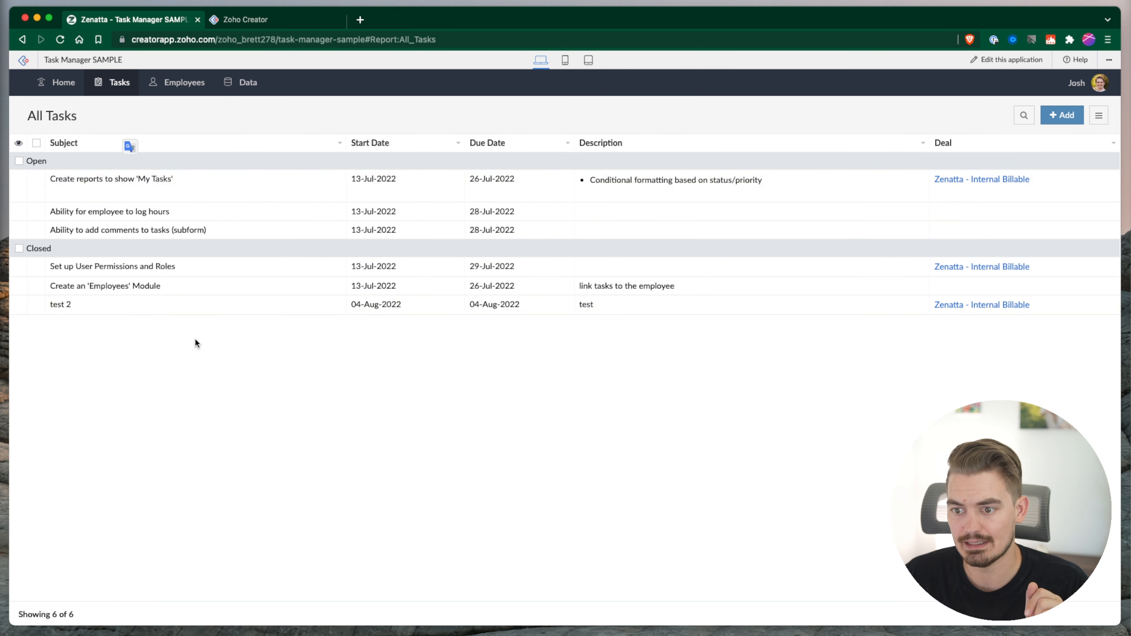
{"action": "left_click_drag", "start_coordinate": [52, 246], "coordinate": [36, 248]}
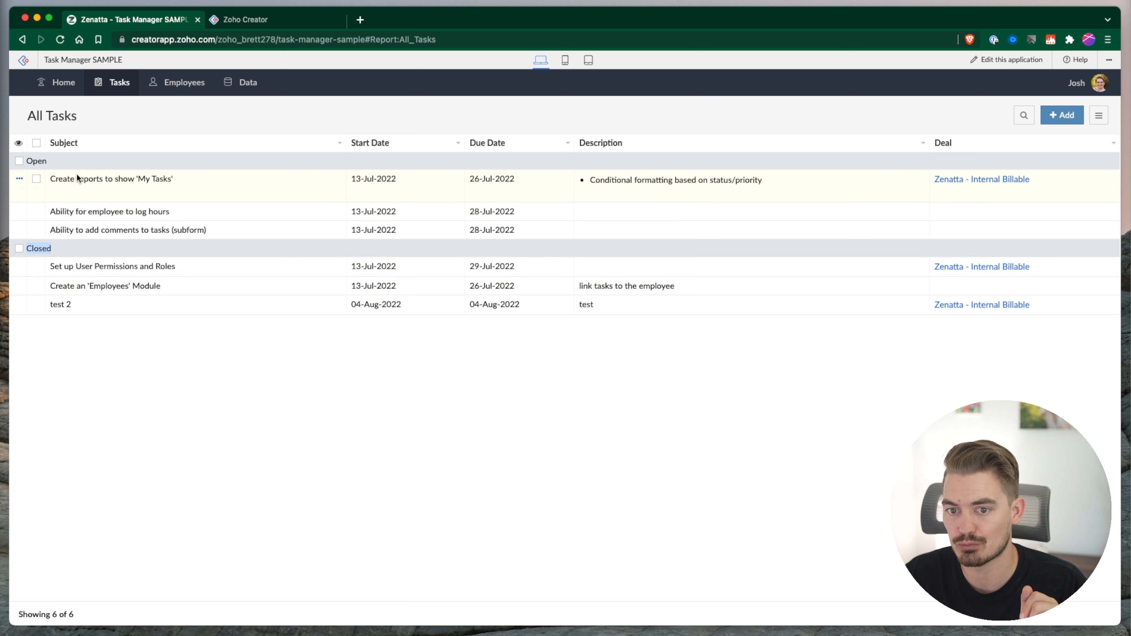
{"action": "mouse_move", "coordinate": [107, 87]}
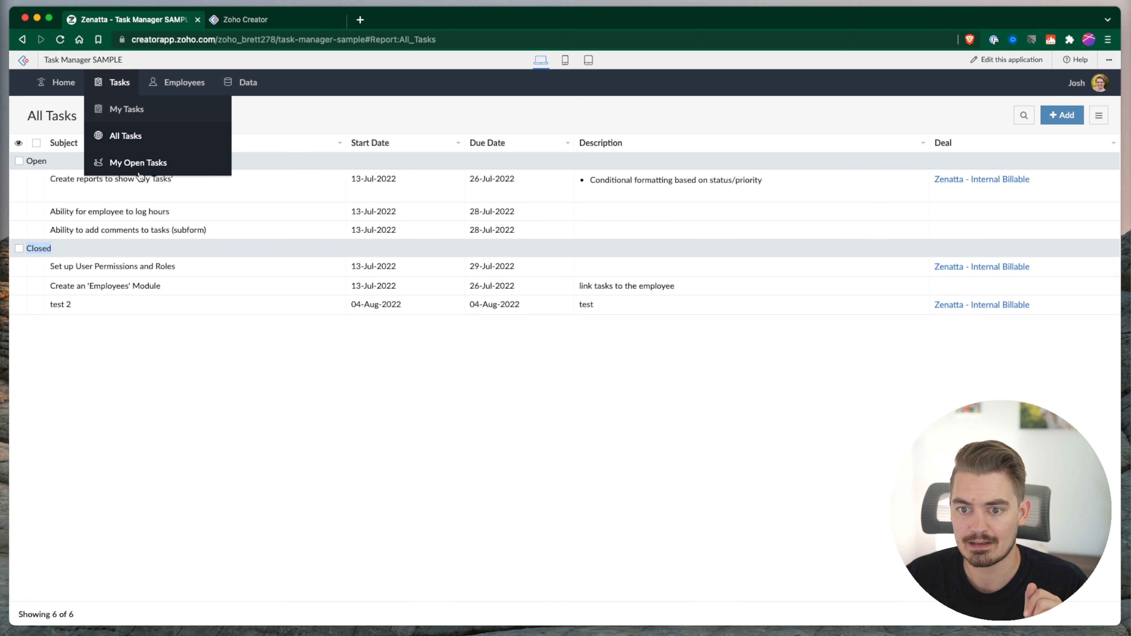
{"action": "left_click", "coordinate": [136, 165]}
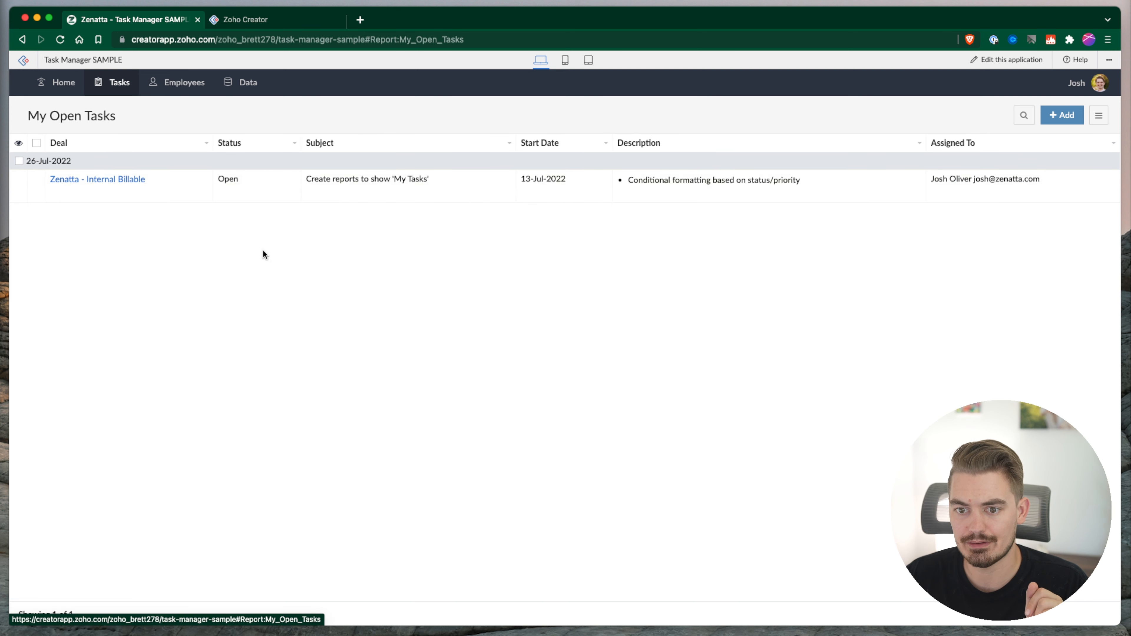
In the application editor, remove the Due Date grouping from the My Open Tasks report
{"action": "left_click", "coordinate": [245, 20]}
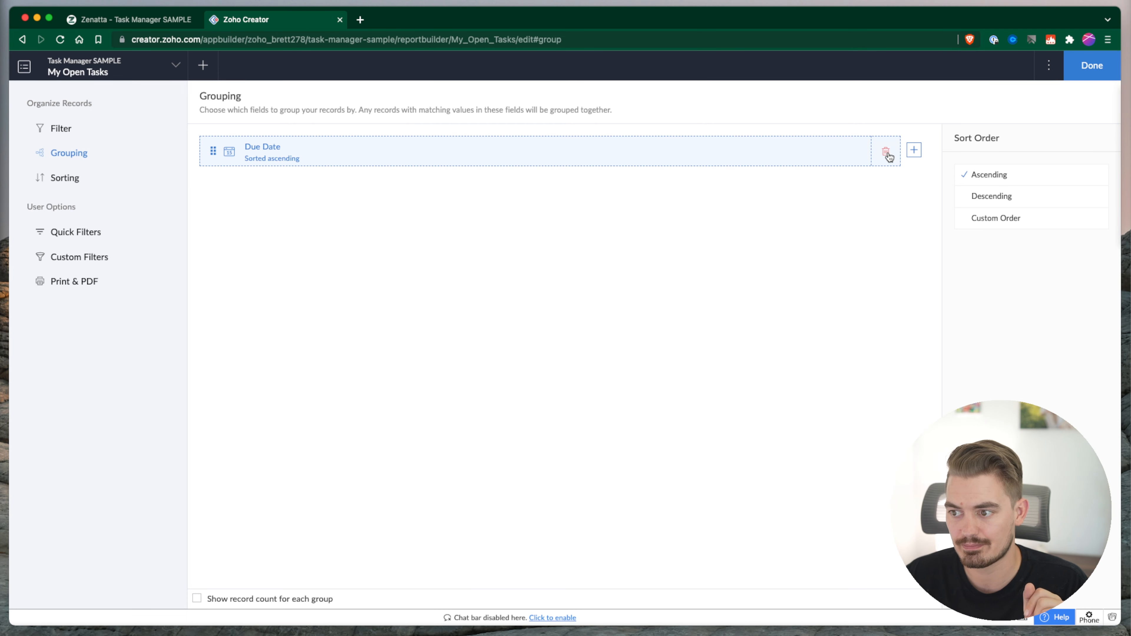
{"action": "left_click", "coordinate": [886, 152]}
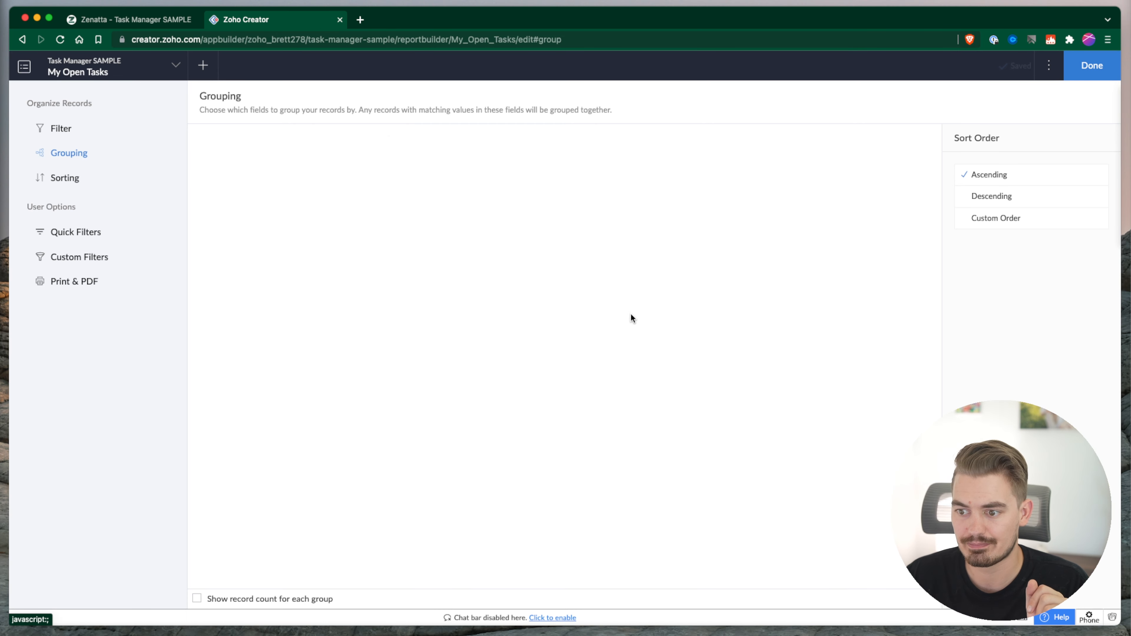
Sort the My Open Tasks report by Due Date ascending, with Start Date ascending as the second sort field
{"action": "left_click", "coordinate": [69, 179]}
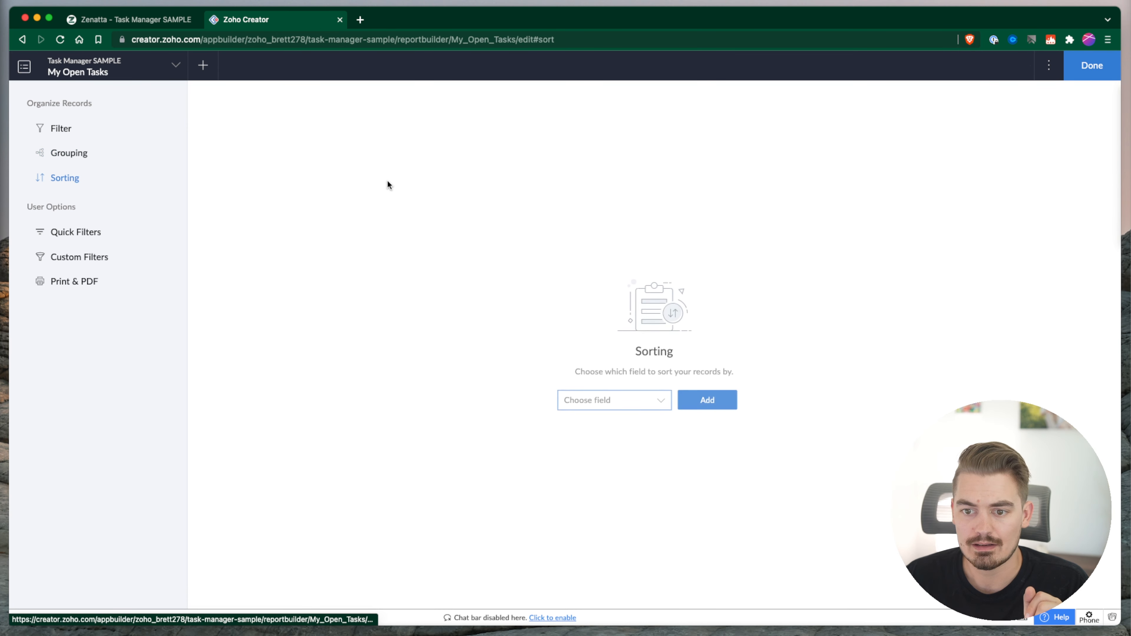
{"action": "left_click", "coordinate": [621, 407]}
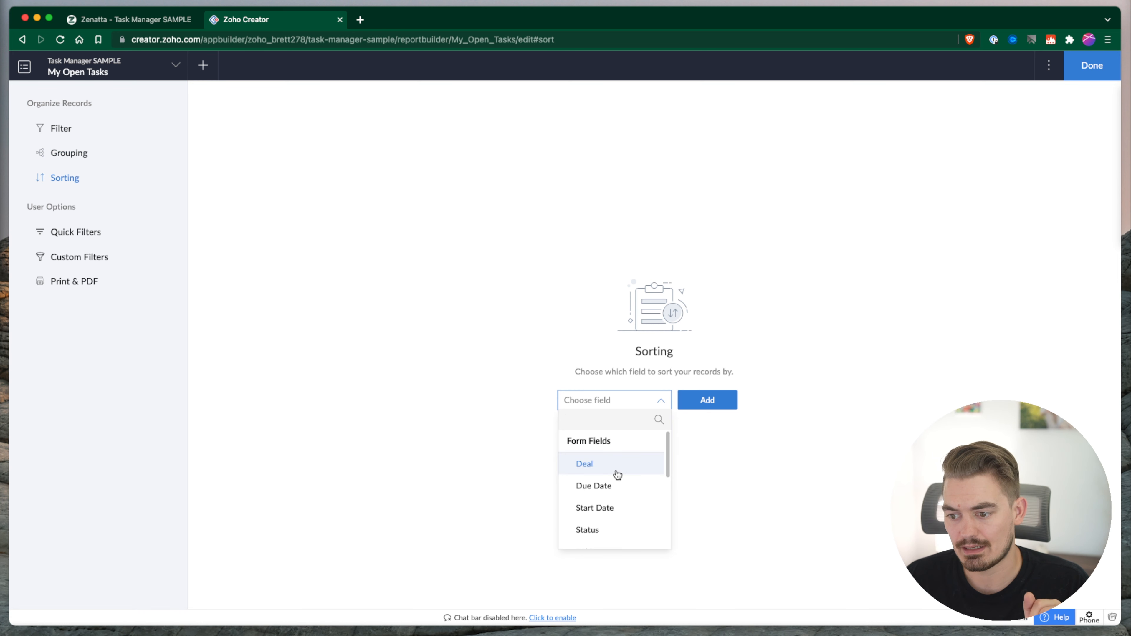
{"action": "left_click", "coordinate": [608, 486]}
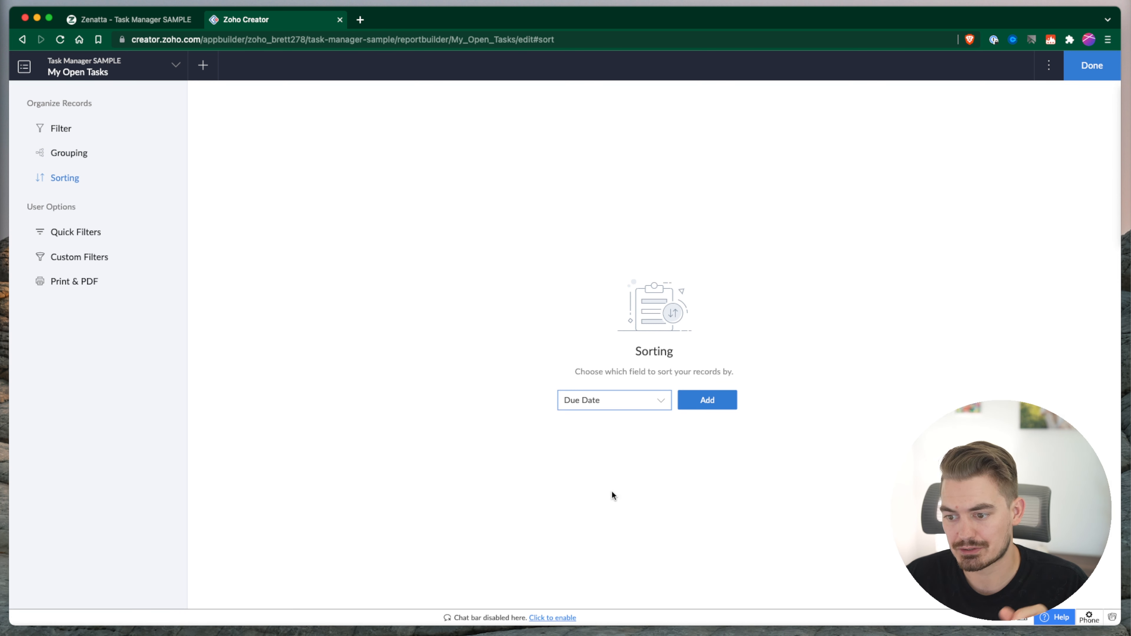
{"action": "left_click", "coordinate": [706, 401]}
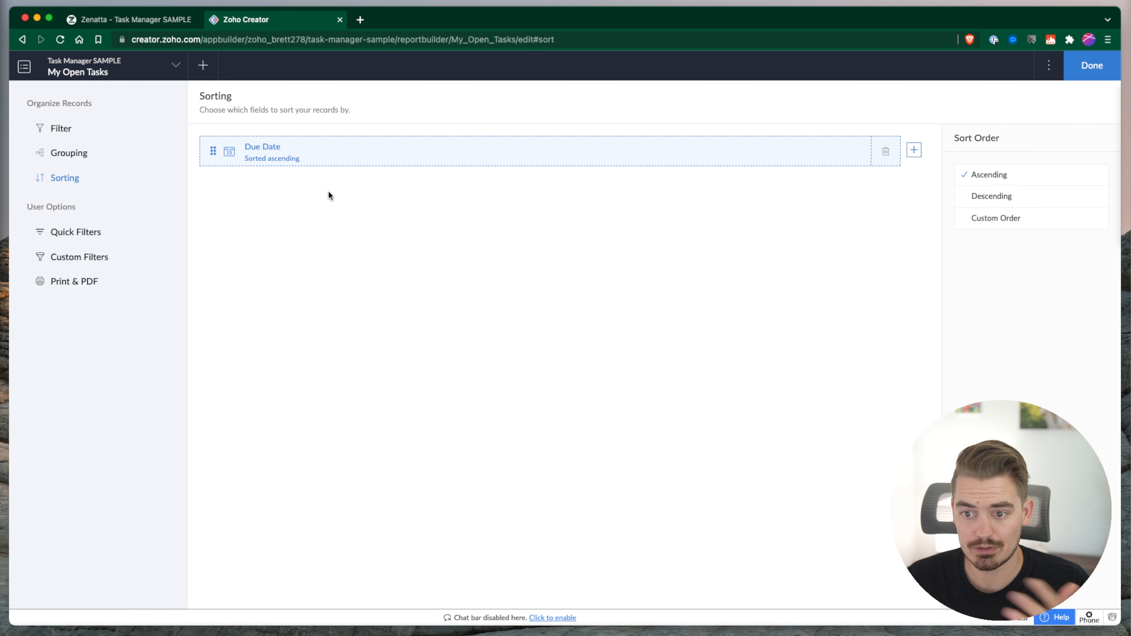
{"action": "left_click", "coordinate": [916, 151]}
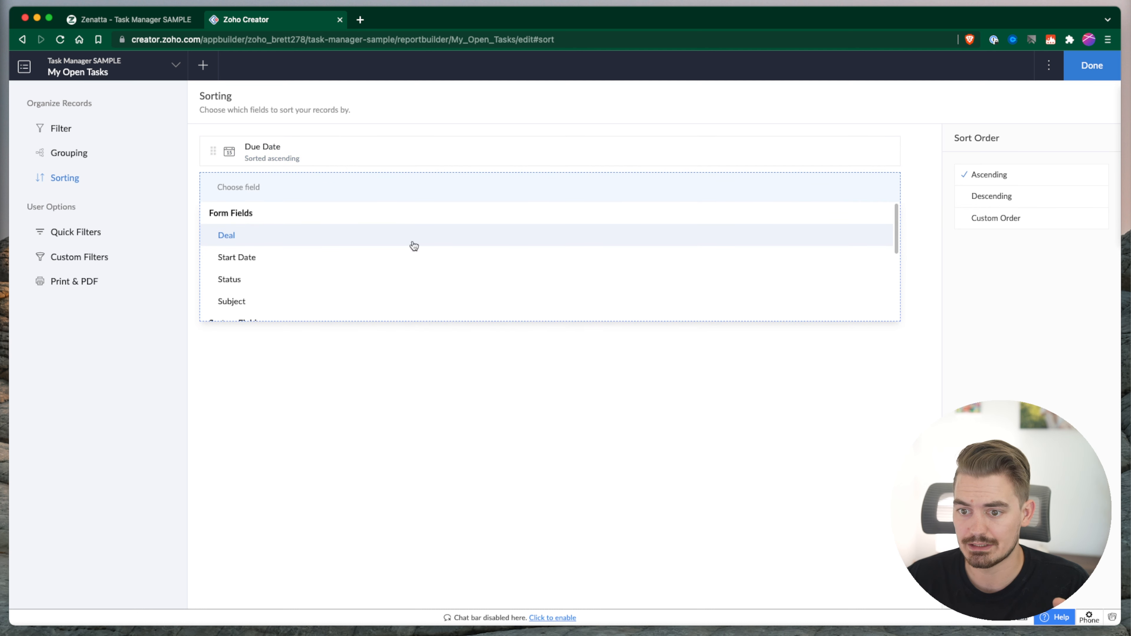
{"action": "left_click", "coordinate": [262, 258]}
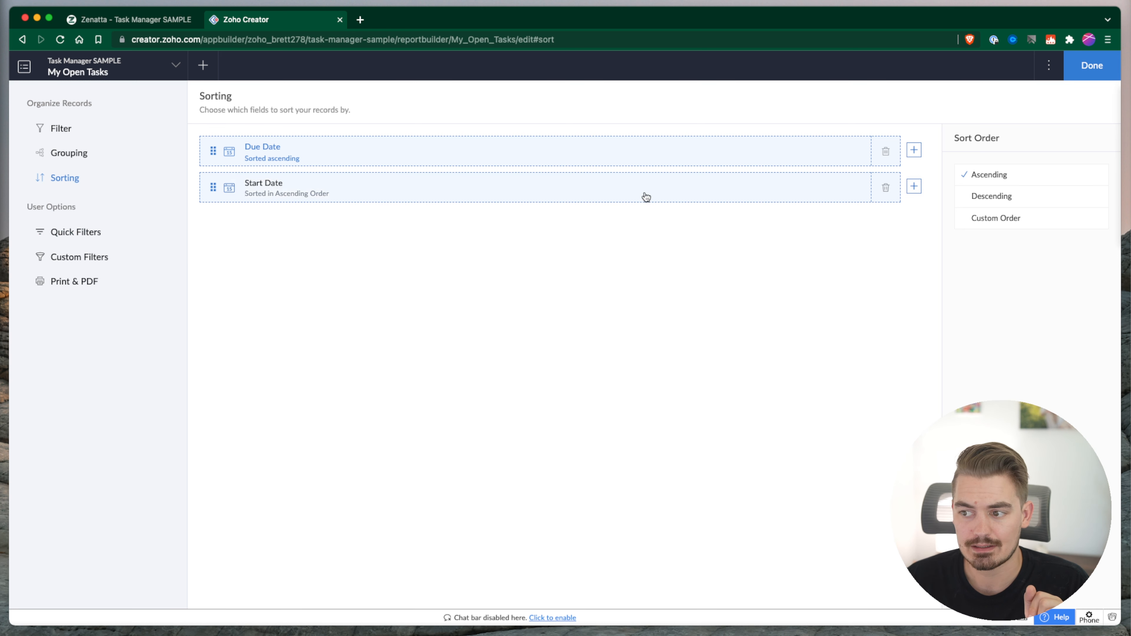
Try a quick filter on Due Date for the My Open Tasks report, and remove it again
{"action": "left_click", "coordinate": [87, 233]}
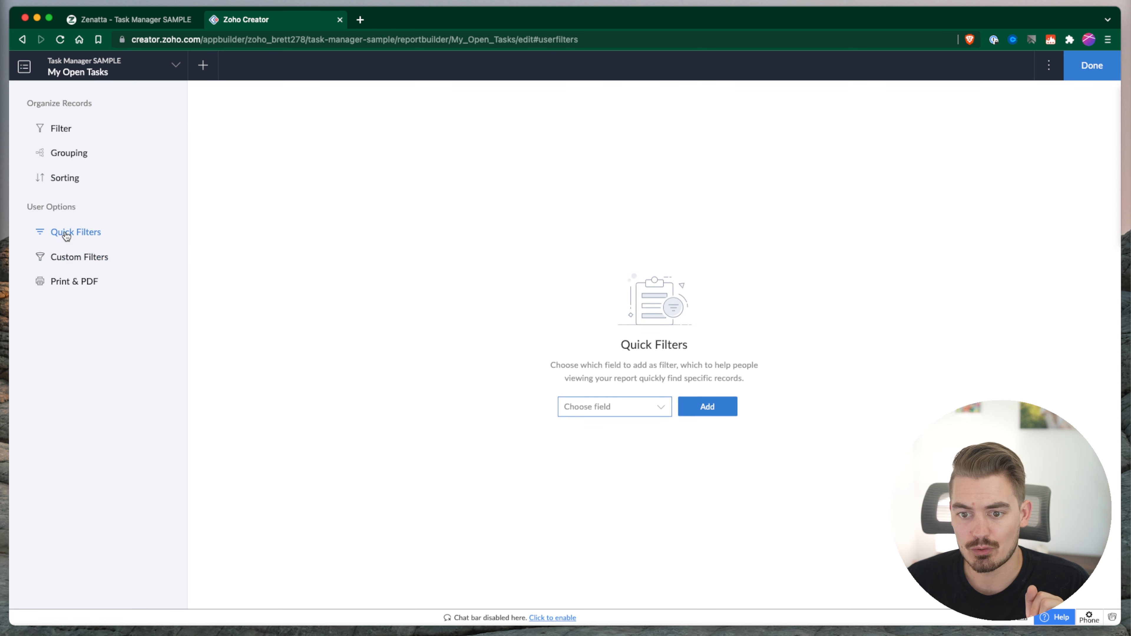
{"action": "left_click", "coordinate": [616, 407]}
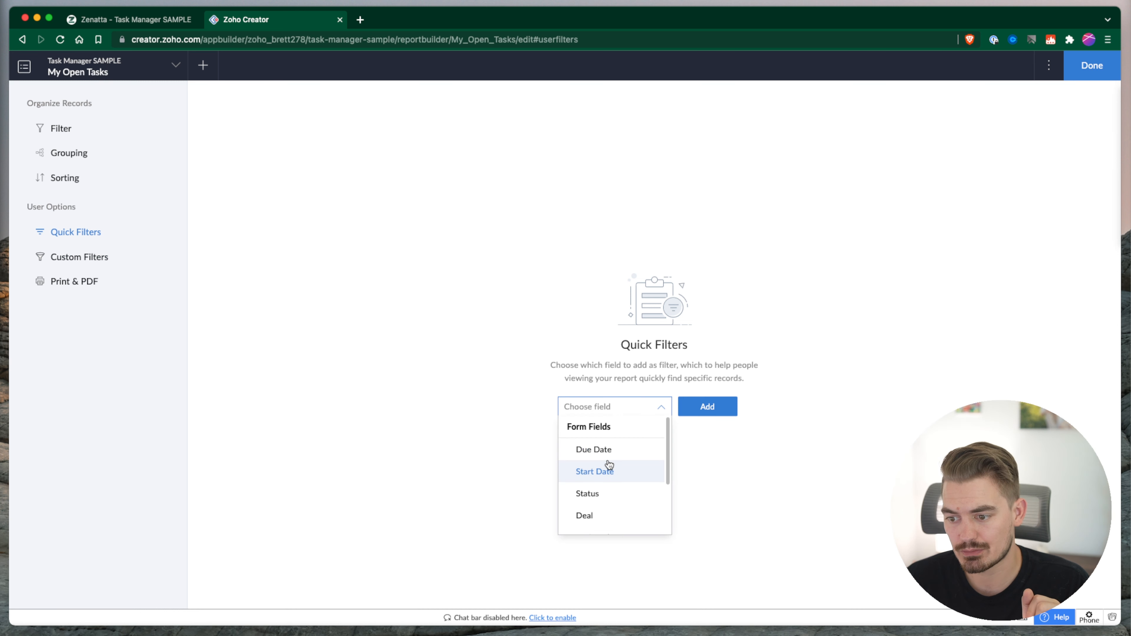
{"action": "left_click", "coordinate": [617, 452]}
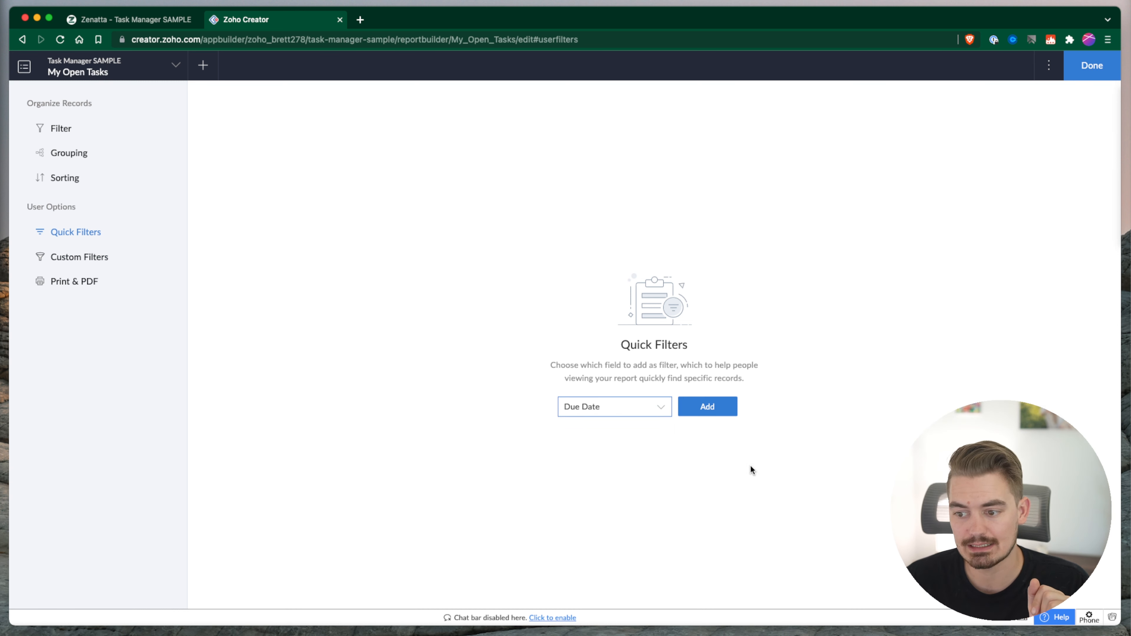
{"action": "left_click", "coordinate": [714, 415]}
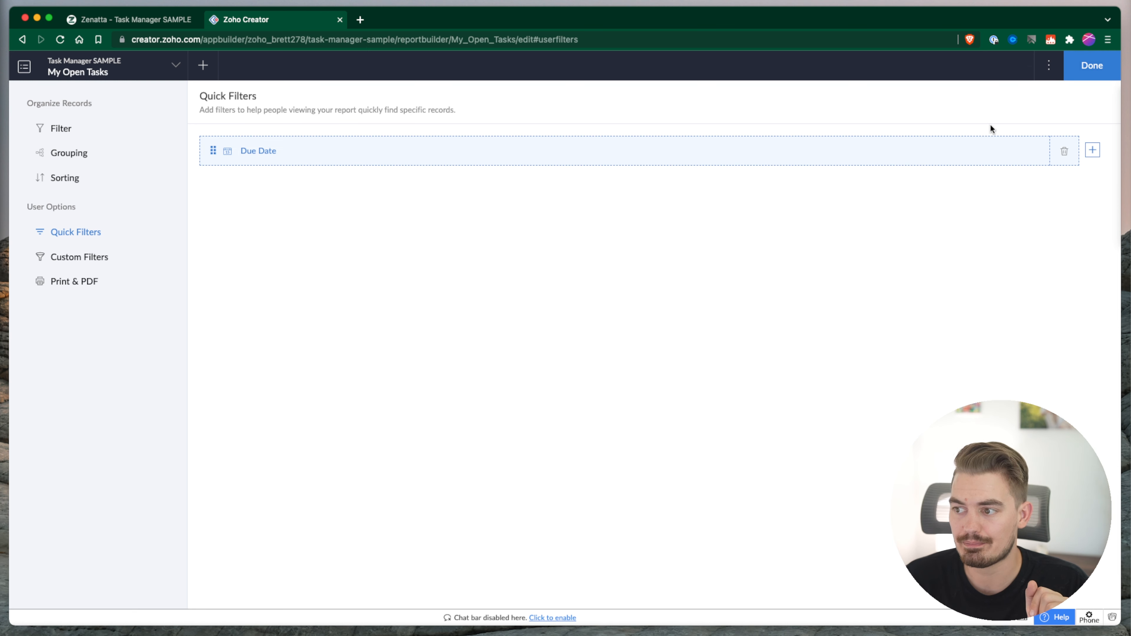
{"action": "left_click", "coordinate": [1063, 152]}
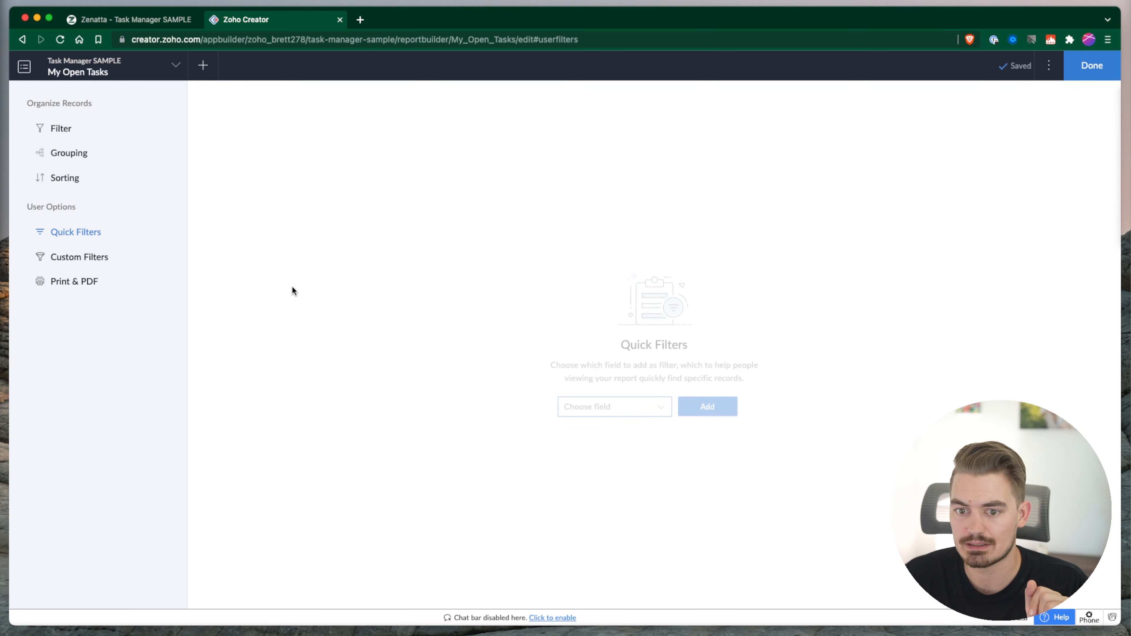
Add a quick filter on the Status field to the My Open Tasks report
{"action": "left_click", "coordinate": [628, 408]}
{"action": "left_click", "coordinate": [617, 495]}
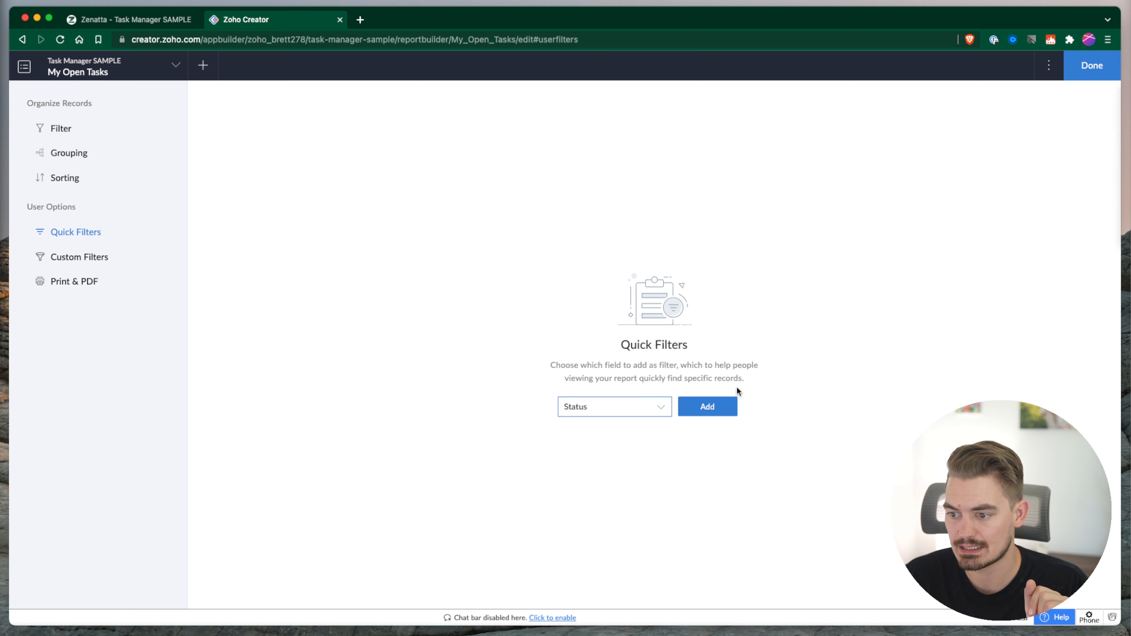
{"action": "left_click", "coordinate": [730, 403]}
Reload the live application and filter the My Open Tasks records by the Open status with the quick filter
{"action": "left_click", "coordinate": [124, 22]}
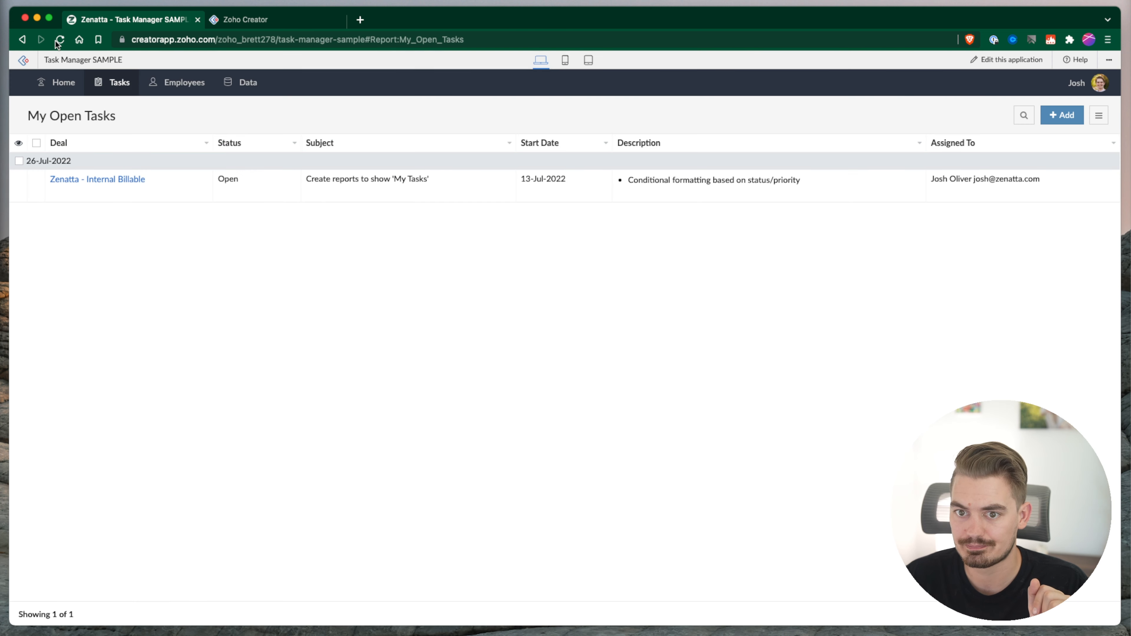
{"action": "left_click", "coordinate": [60, 39]}
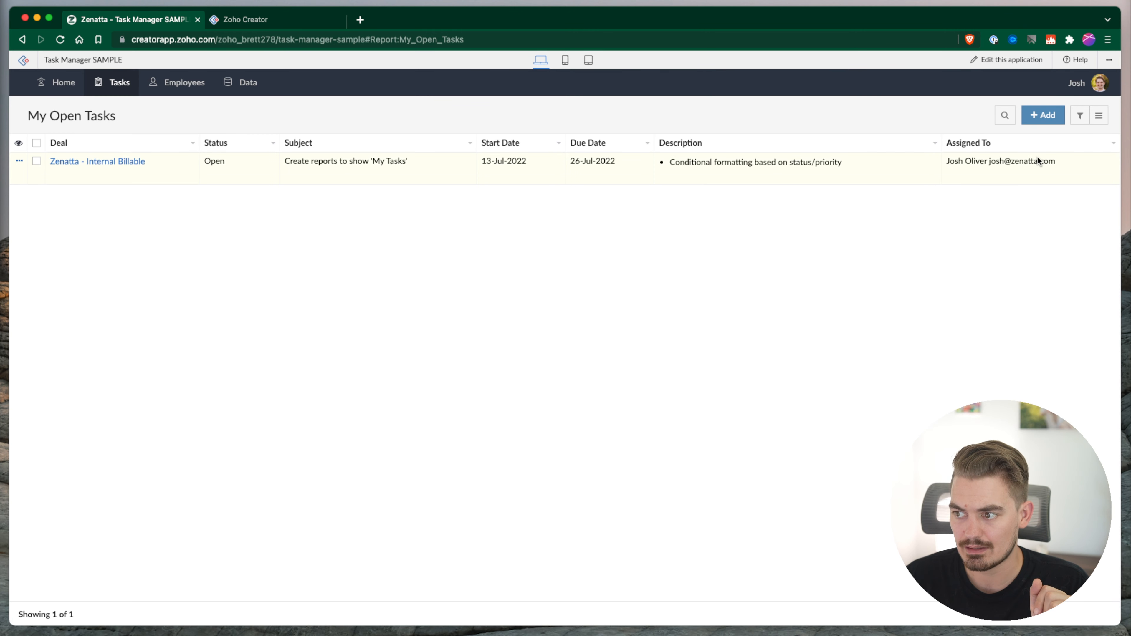
{"action": "left_click", "coordinate": [1081, 117]}
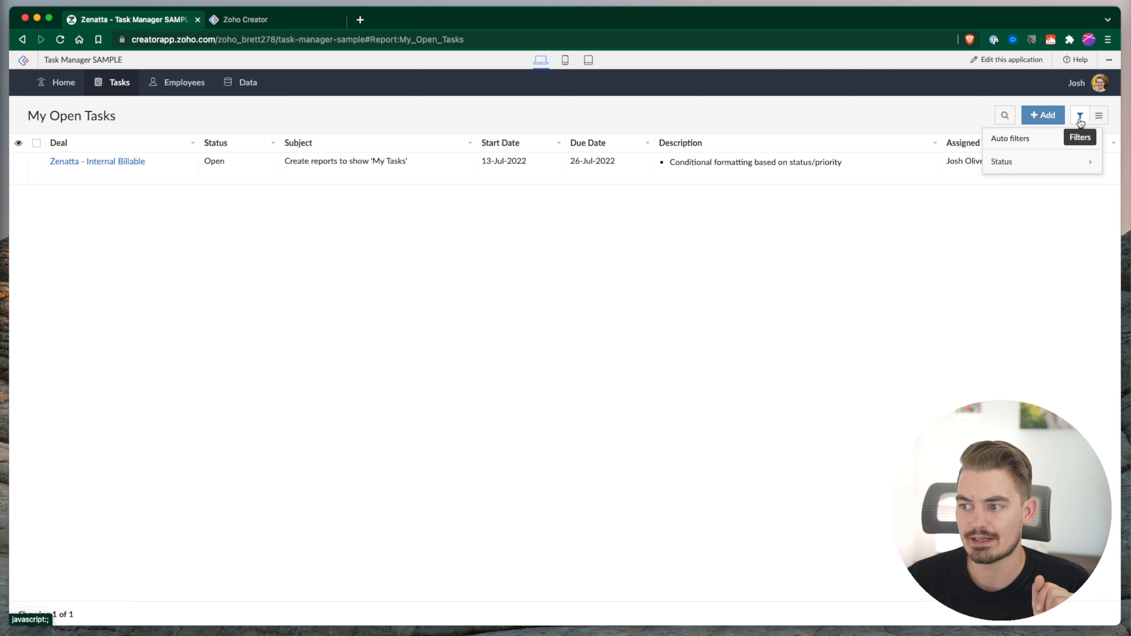
{"action": "left_click", "coordinate": [1014, 165]}
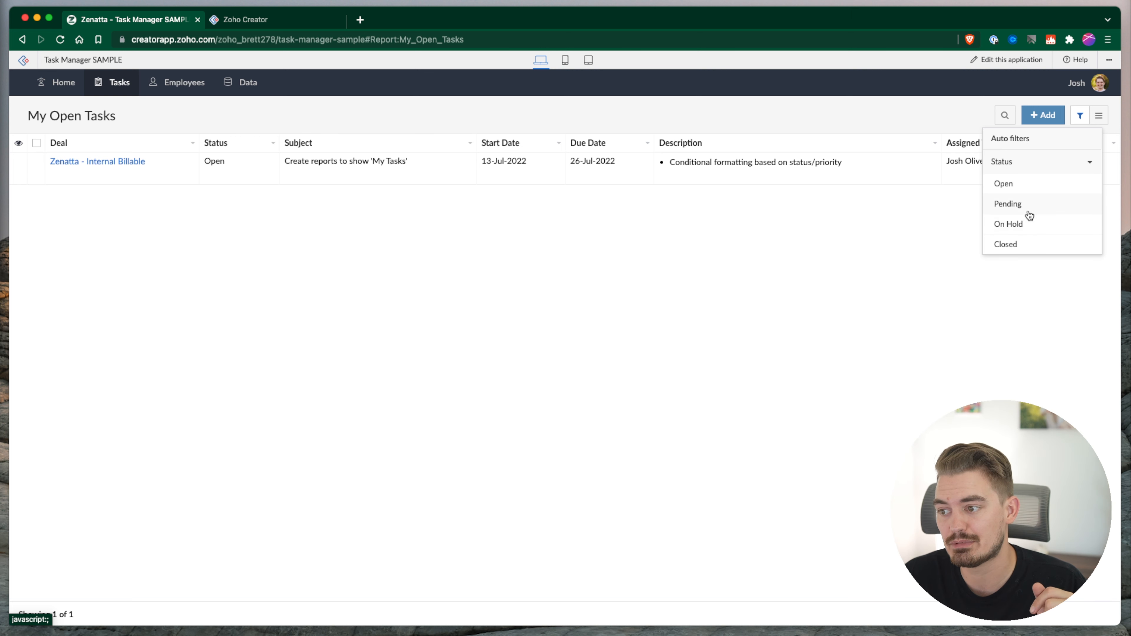
{"action": "left_click", "coordinate": [1022, 188]}
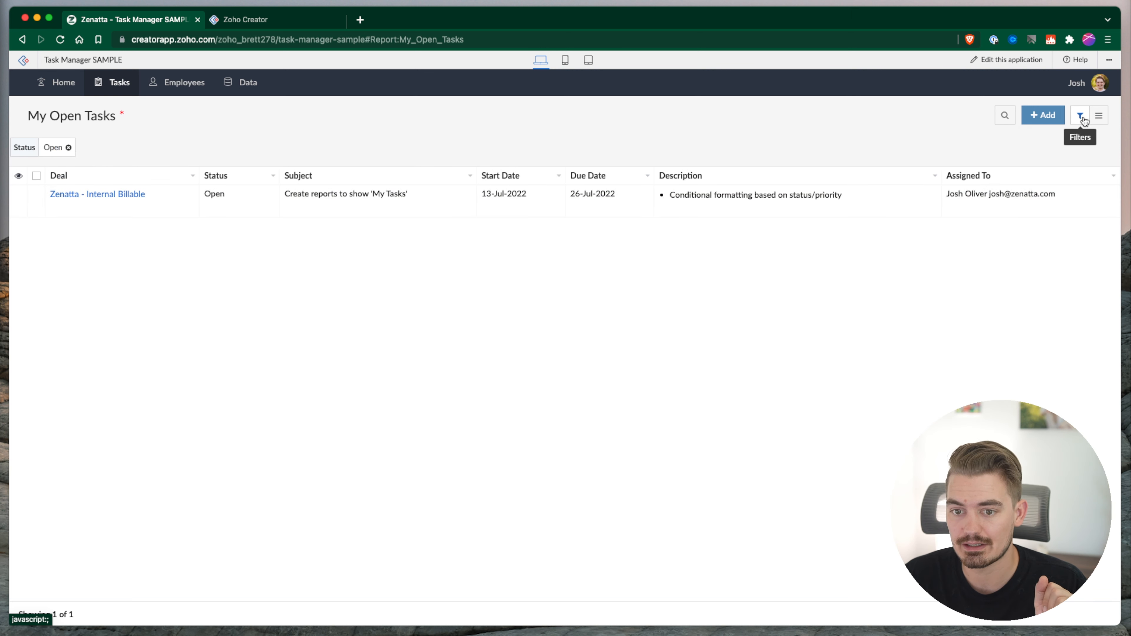
Compare the Status quick filter options with a record search for Status contains Pending, closing the search without running it
{"action": "left_click", "coordinate": [1082, 115]}
{"action": "left_click", "coordinate": [1049, 163]}
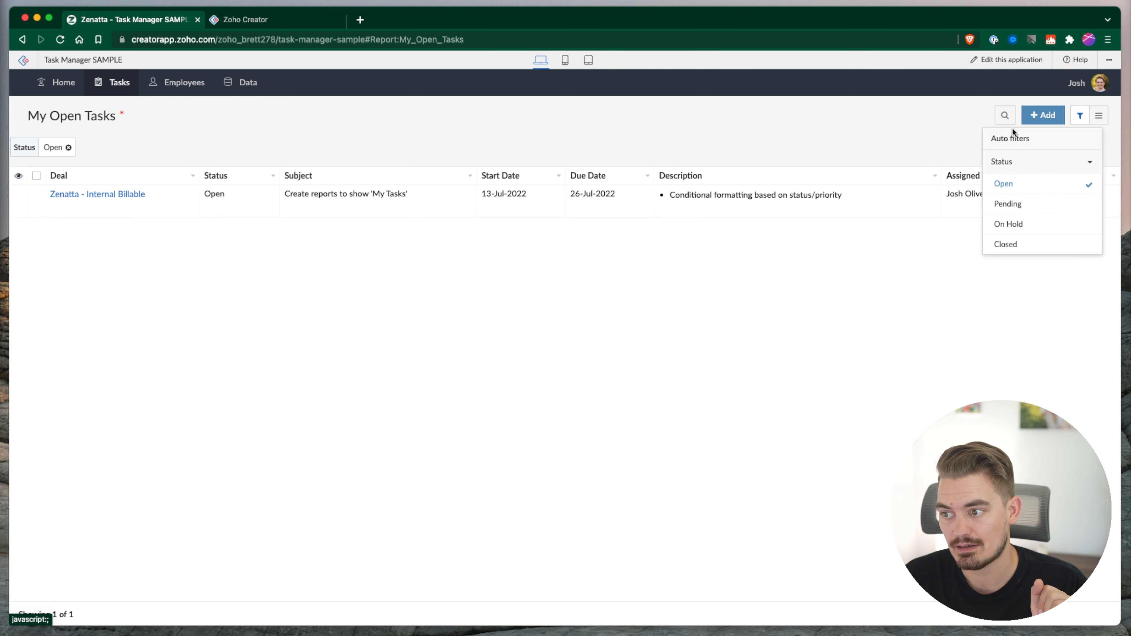
{"action": "left_click", "coordinate": [1003, 116]}
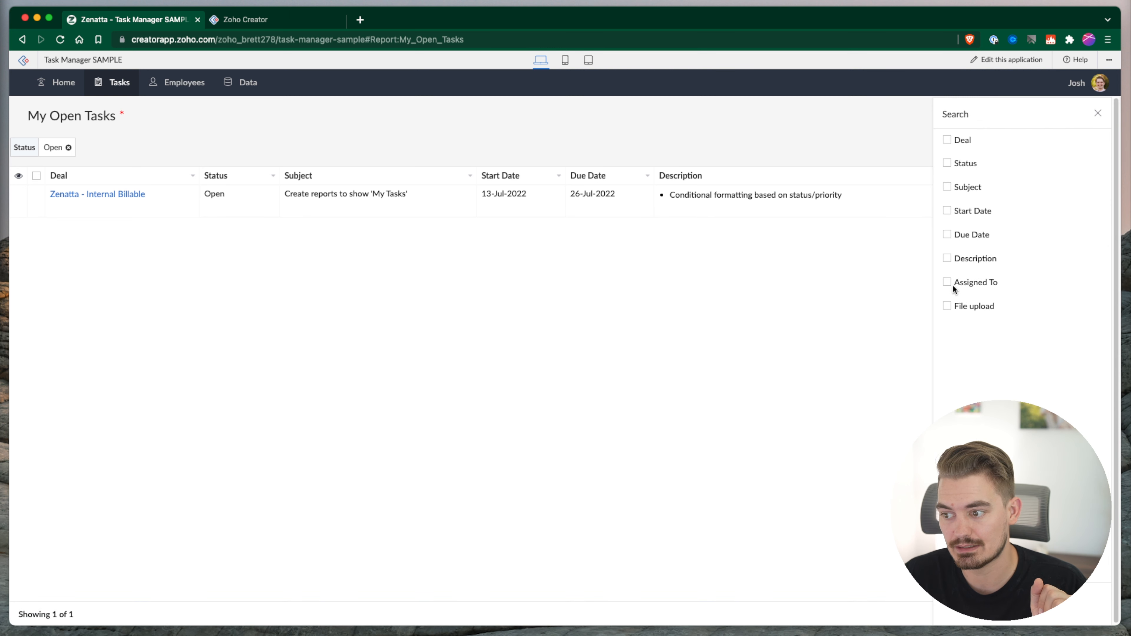
{"action": "left_click", "coordinate": [962, 168]}
{"action": "left_click", "coordinate": [982, 207]}
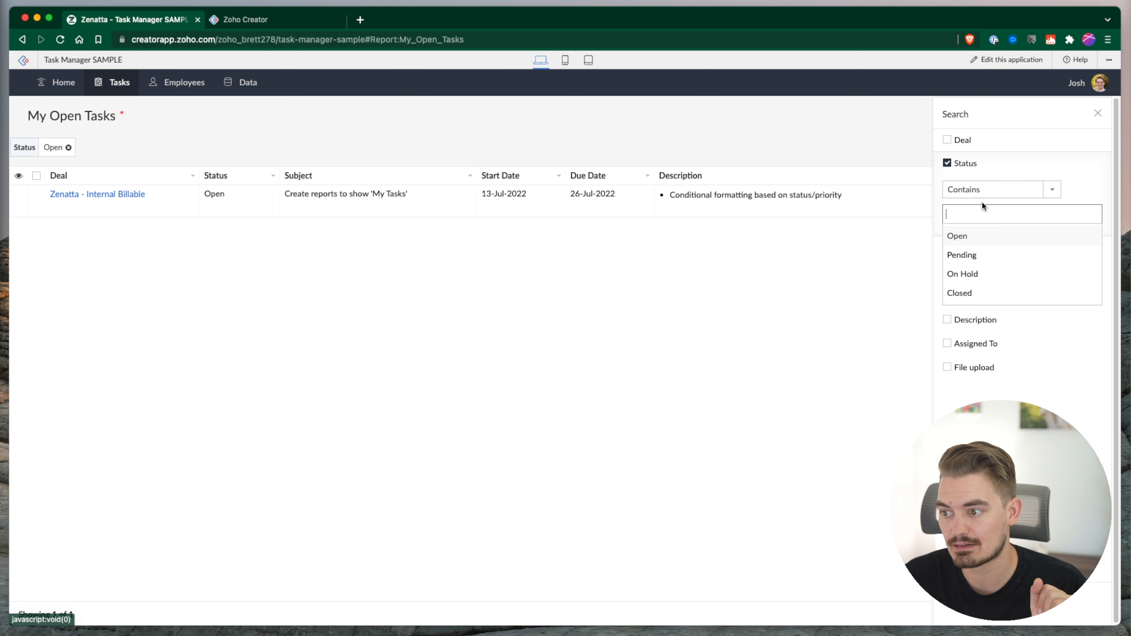
{"action": "left_click", "coordinate": [975, 251]}
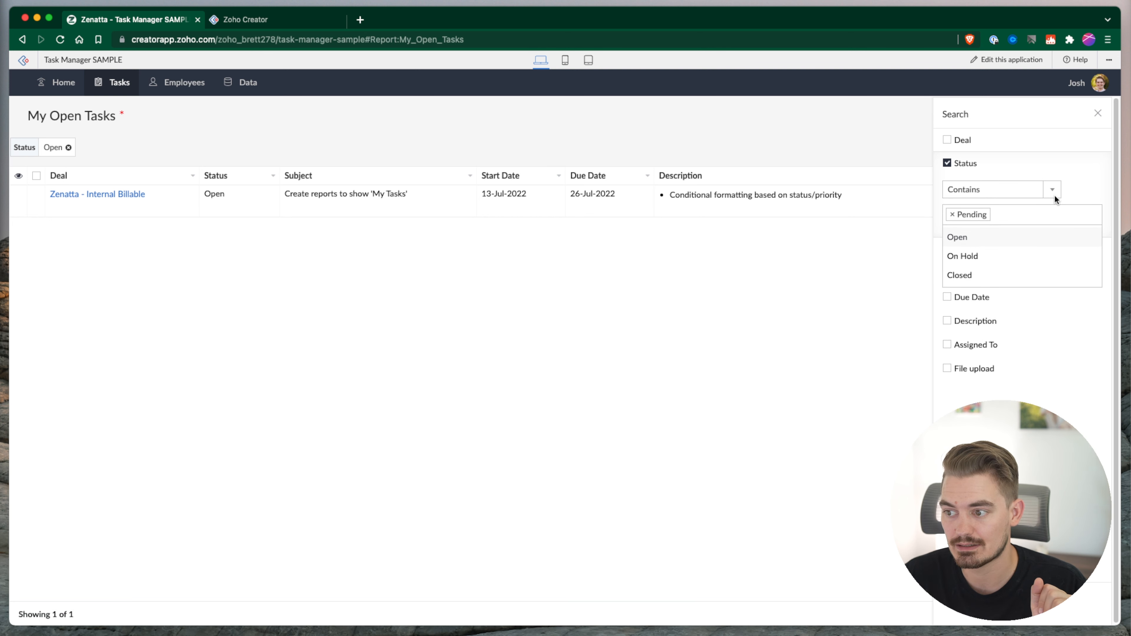
{"action": "left_click", "coordinate": [947, 165]}
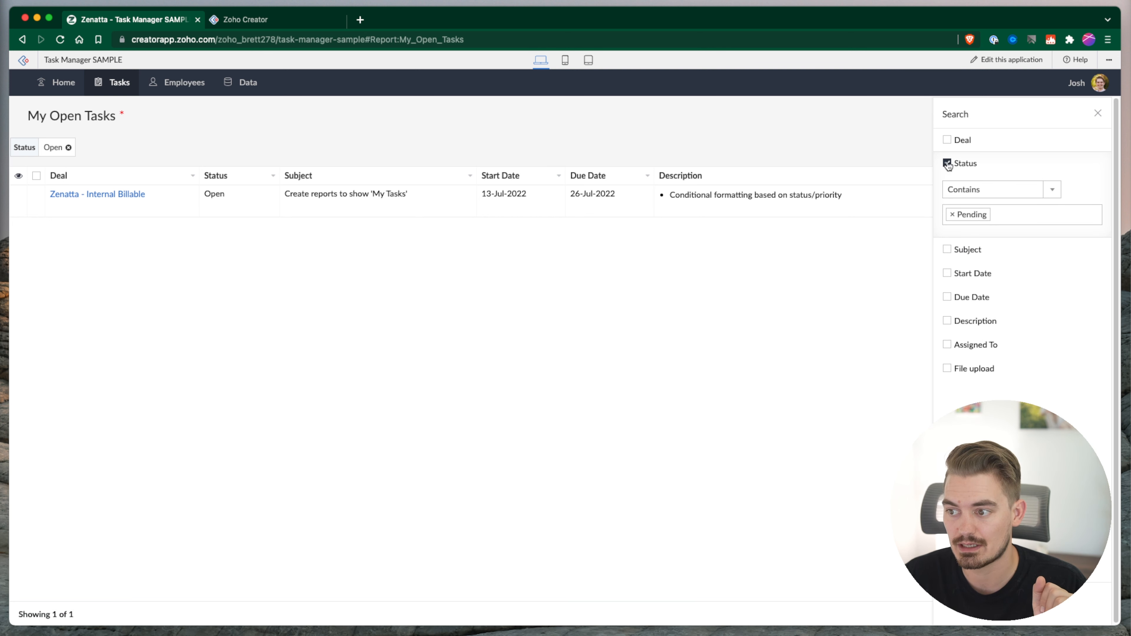
{"action": "left_click", "coordinate": [947, 164]}
{"action": "left_click", "coordinate": [1098, 113]}
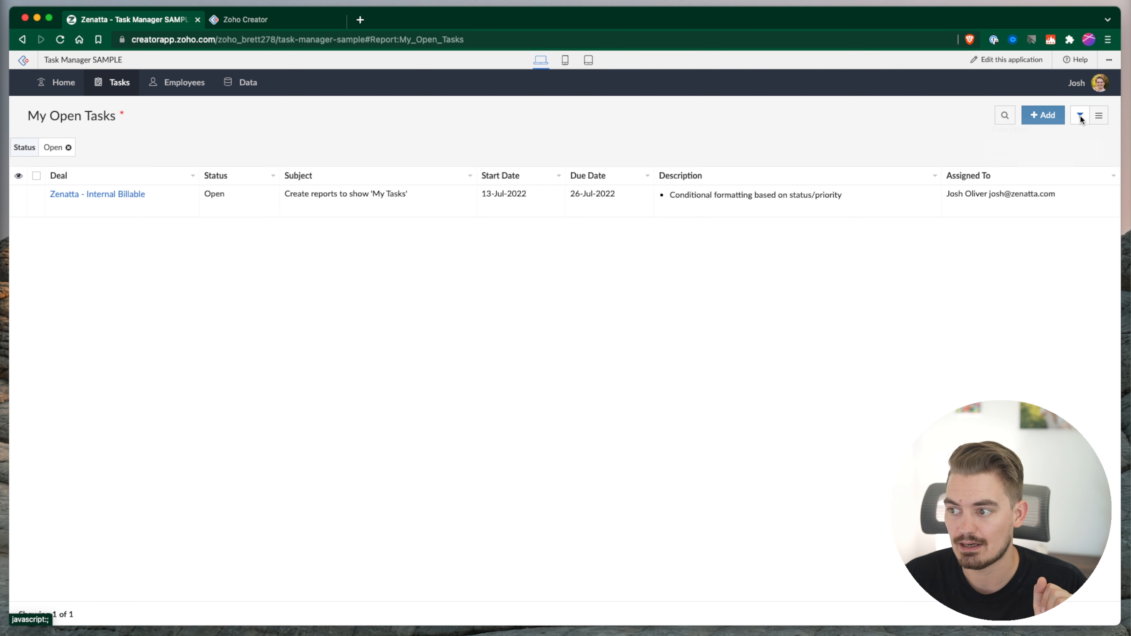
{"action": "left_click", "coordinate": [1080, 117]}
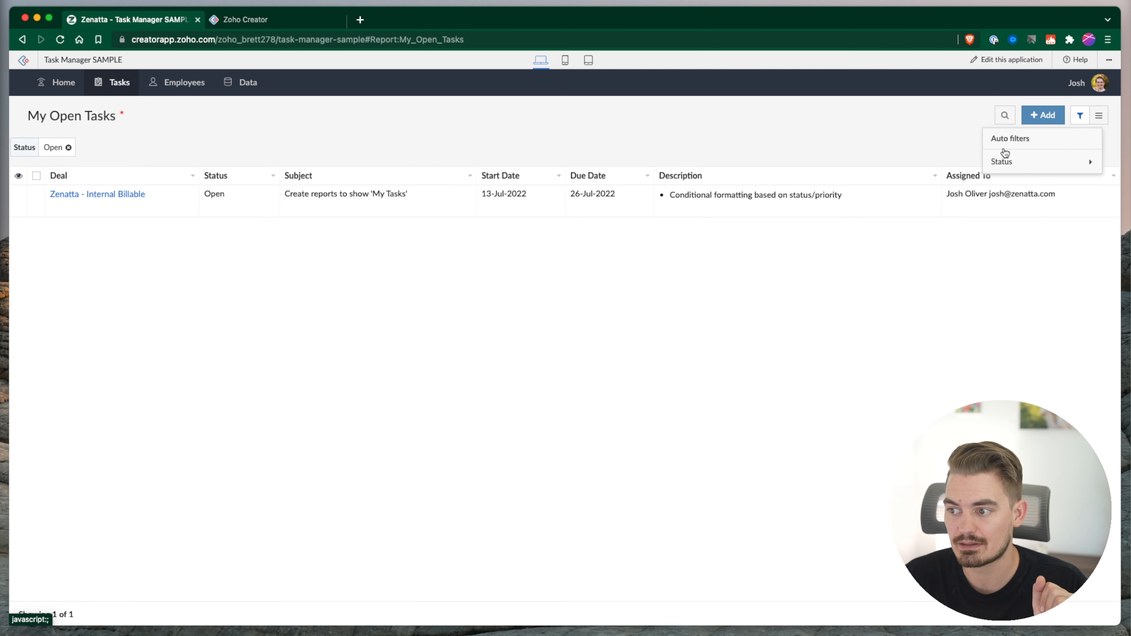
In the application editor, replace the Status quick filter with one on Deal, and remove that one as well
{"action": "left_click", "coordinate": [257, 21]}
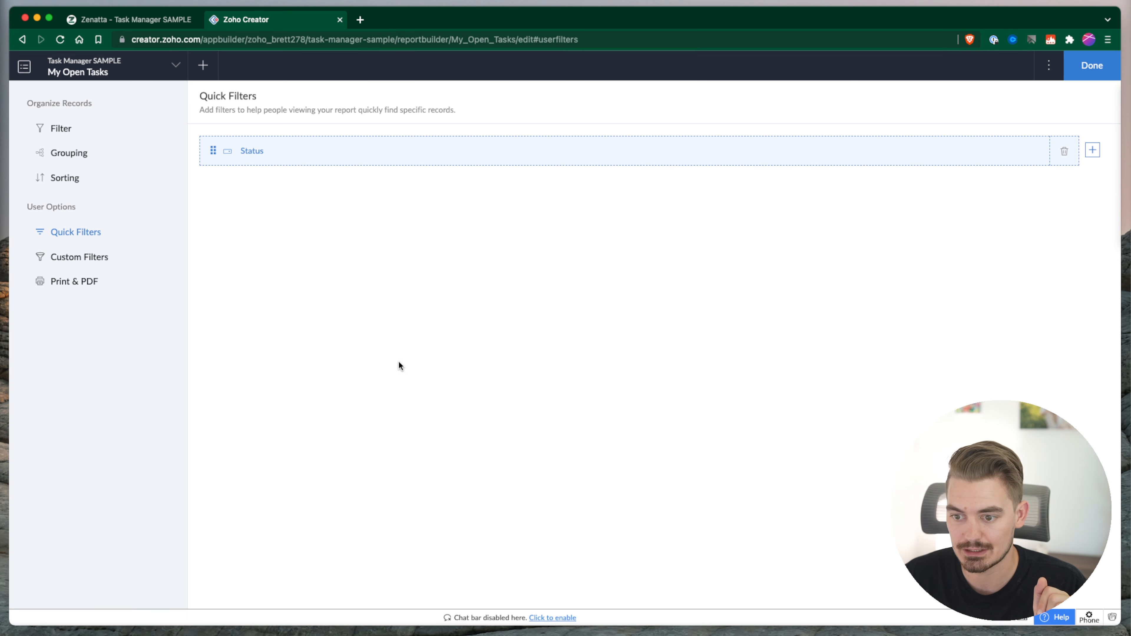
{"action": "left_click", "coordinate": [1063, 154]}
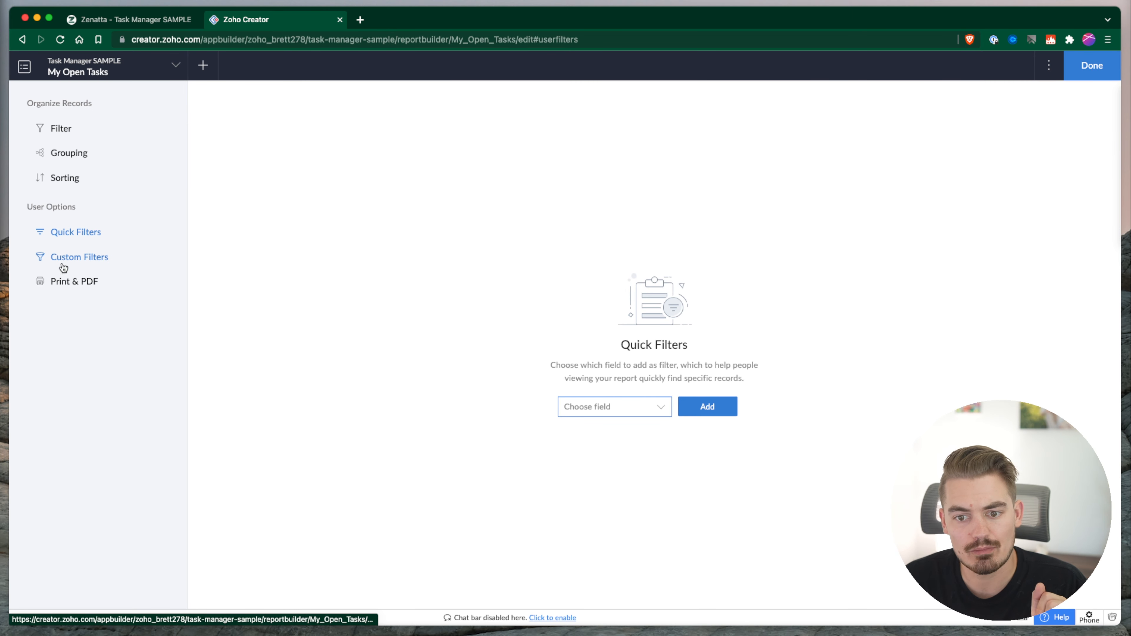
{"action": "left_click", "coordinate": [605, 406]}
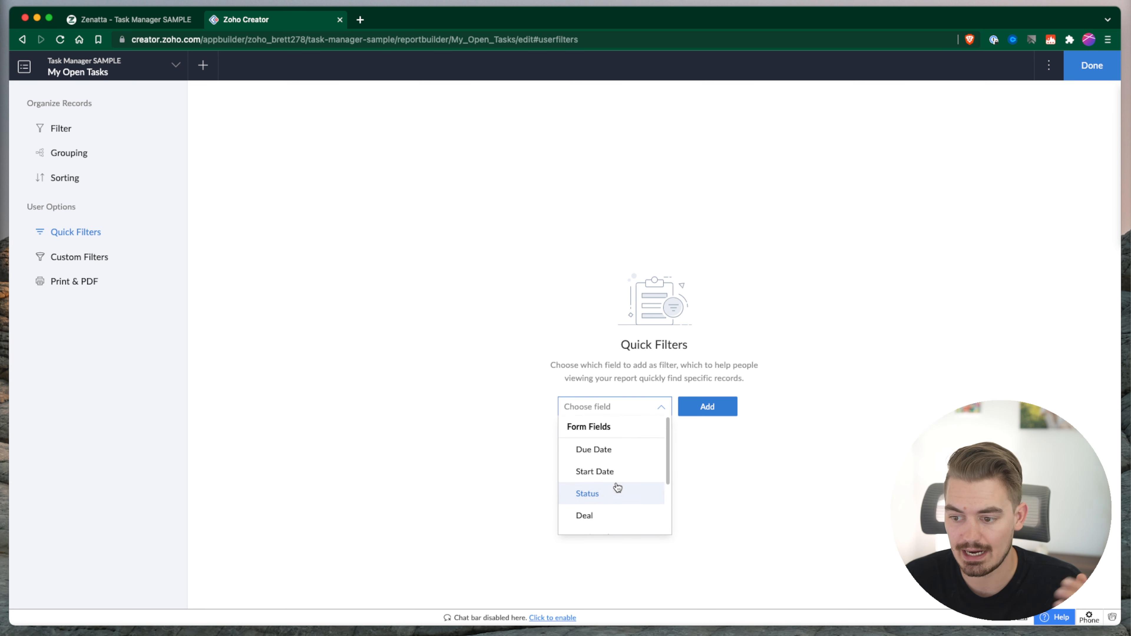
{"action": "scroll", "coordinate": [619, 488], "scroll_direction": "down", "scroll_amount": 2}
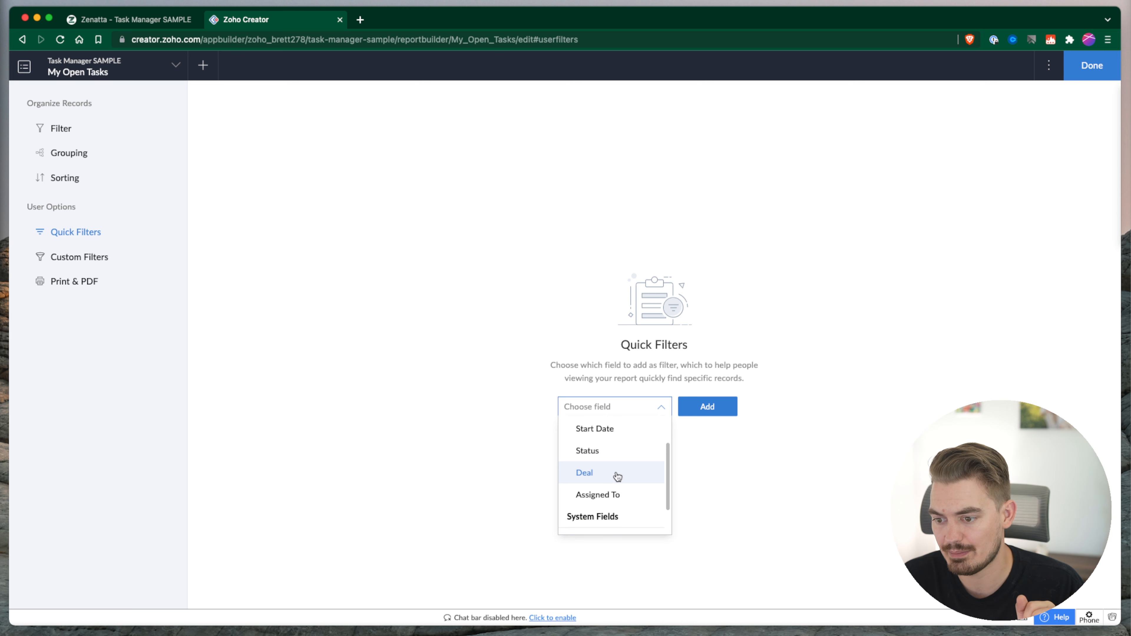
{"action": "left_click", "coordinate": [617, 475]}
{"action": "left_click", "coordinate": [699, 415]}
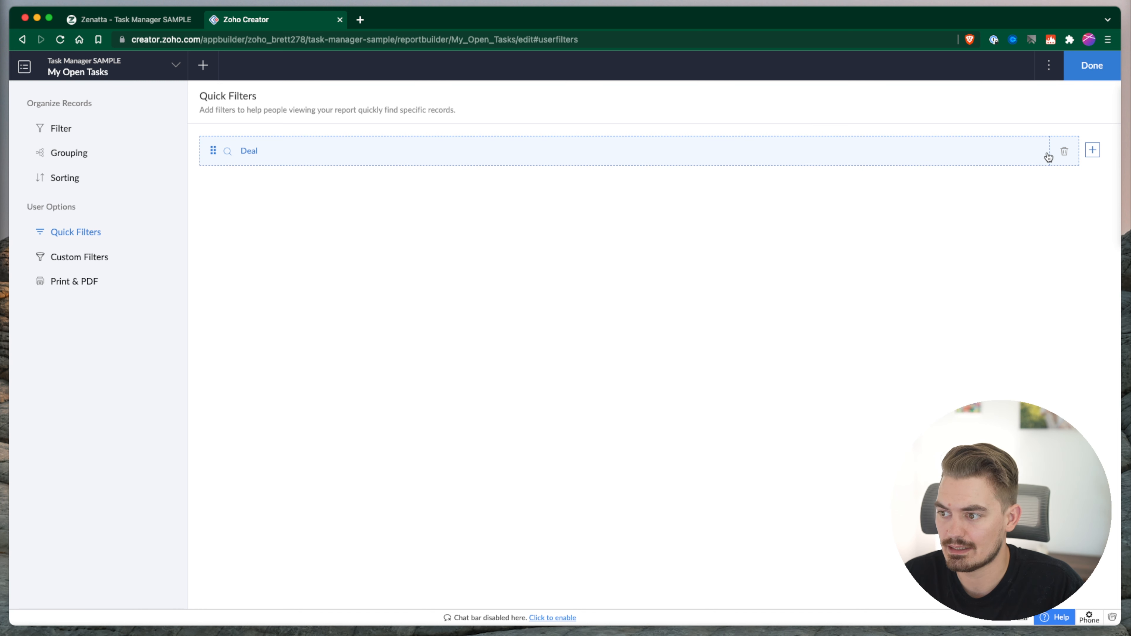
{"action": "left_click", "coordinate": [1062, 154]}
Start a custom filter for the My Open Tasks report and name it "Deal - Zenatta"
{"action": "left_click", "coordinate": [65, 258]}
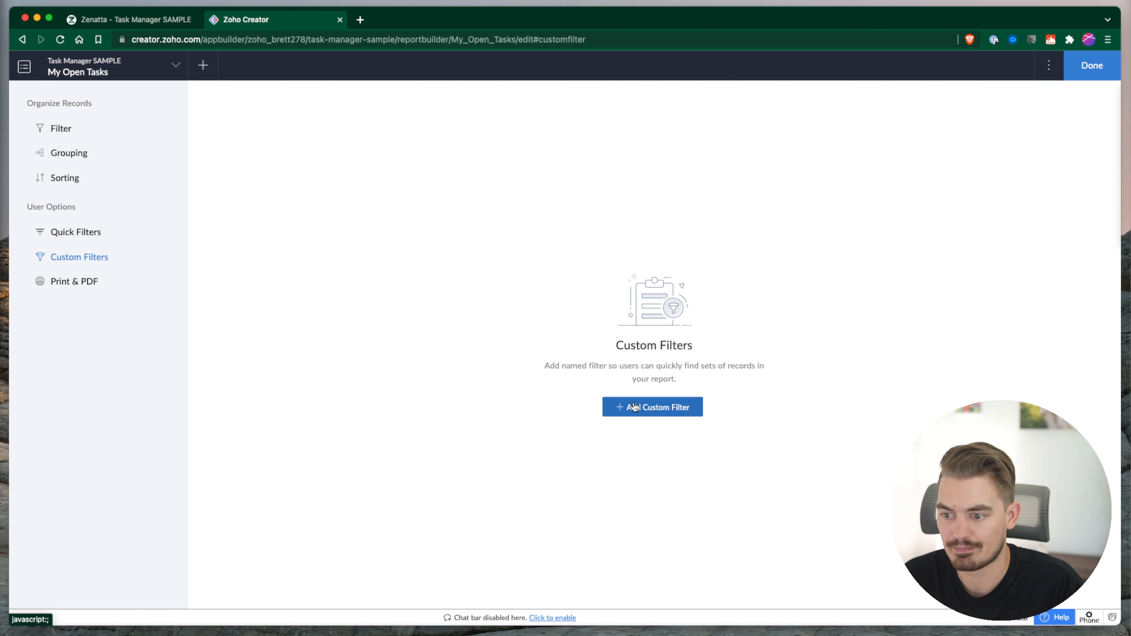
{"action": "left_click", "coordinate": [621, 407]}
{"action": "left_click", "coordinate": [713, 107]}
{"action": "type", "text": "Deal - Zenatta"}
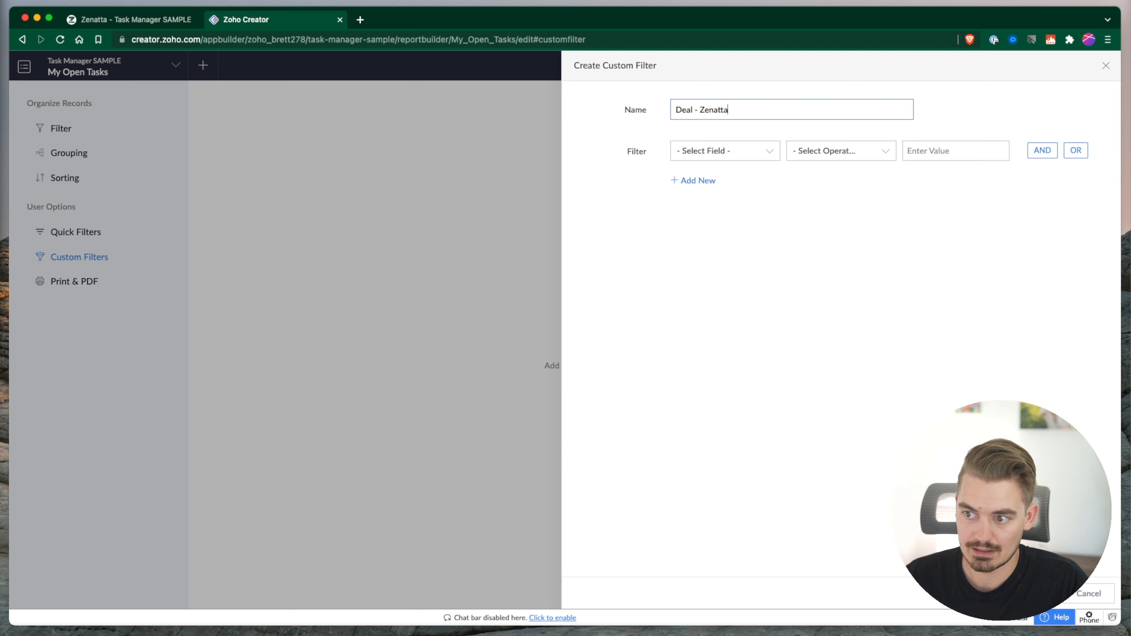
Search the custom filter's available fields for "dea" and "name", clearing each search
{"action": "left_click", "coordinate": [724, 151]}
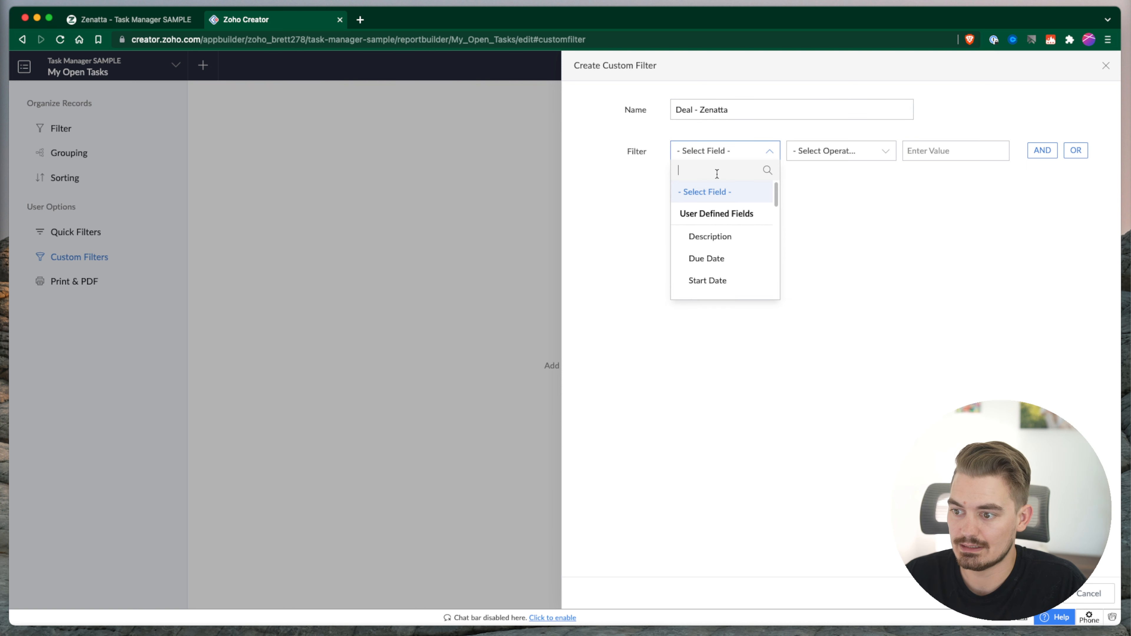
{"action": "type", "text": "sea"}
{"action": "key", "text": "BackSpace"}
{"action": "key", "text": "BackSpace"}
{"action": "key", "text": "BackSpace"}
{"action": "type", "text": "dea"}
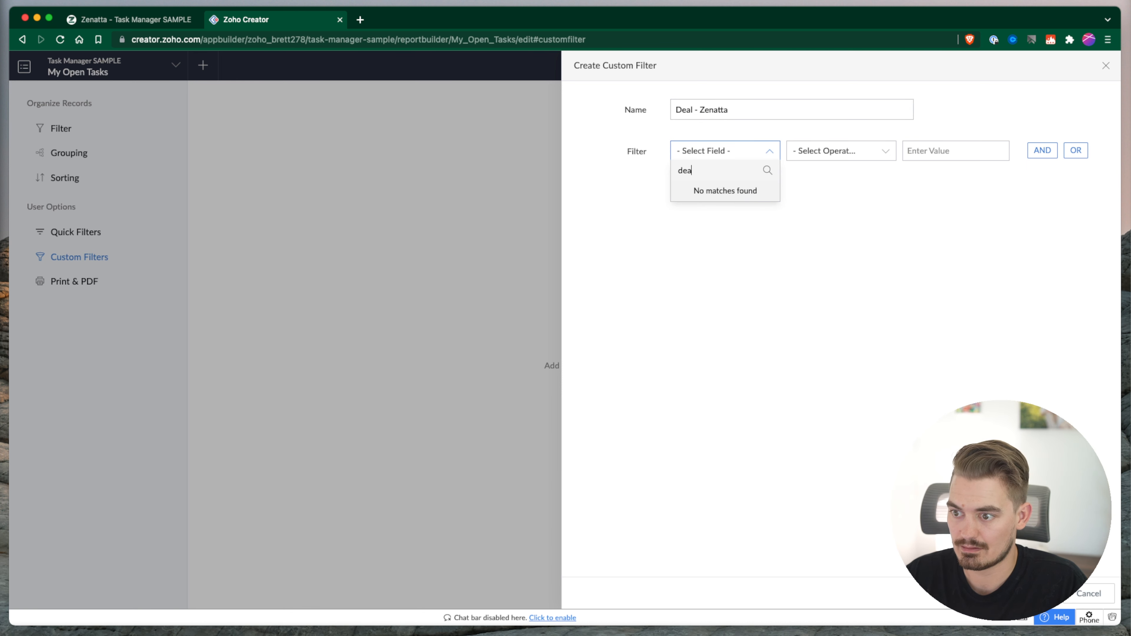
{"action": "key", "text": "BackSpace"}
{"action": "key", "text": "BackSpace"}
{"action": "key", "text": "BackSpace"}
{"action": "key", "text": "BackSpace"}
{"action": "type", "text": "name"}
{"action": "key", "text": "BackSpace"}
{"action": "key", "text": "BackSpace"}
{"action": "key", "text": "BackSpace"}
{"action": "key", "text": "BackSpace"}
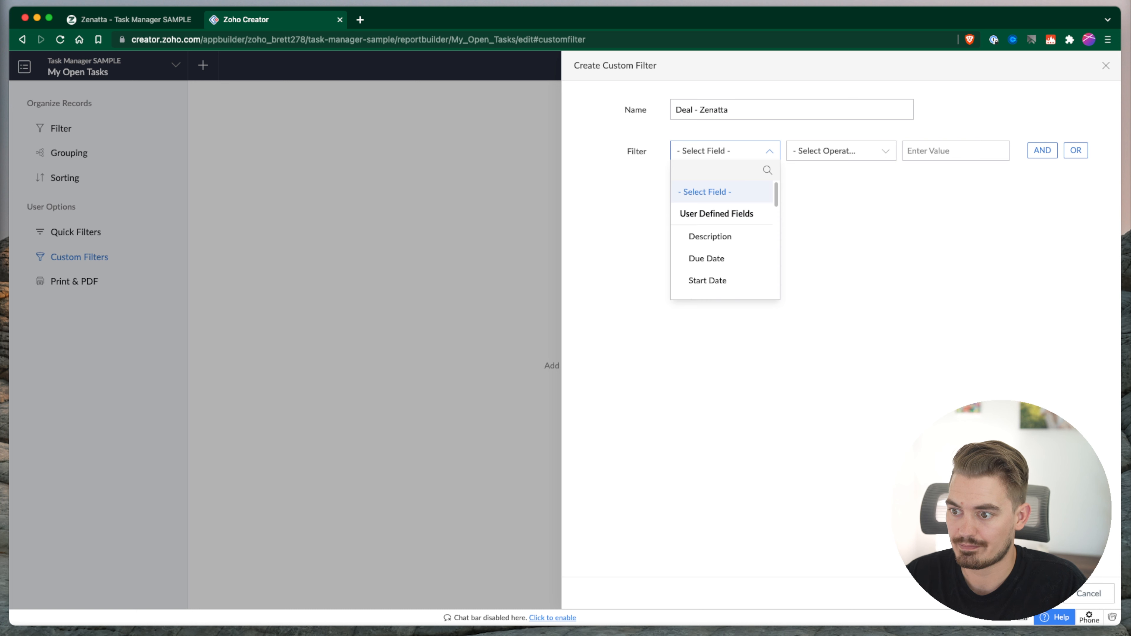
Set the custom filter's criterion to Subject contains "Zenatta" and save the filter
{"action": "scroll", "coordinate": [737, 218], "scroll_direction": "down", "scroll_amount": 5}
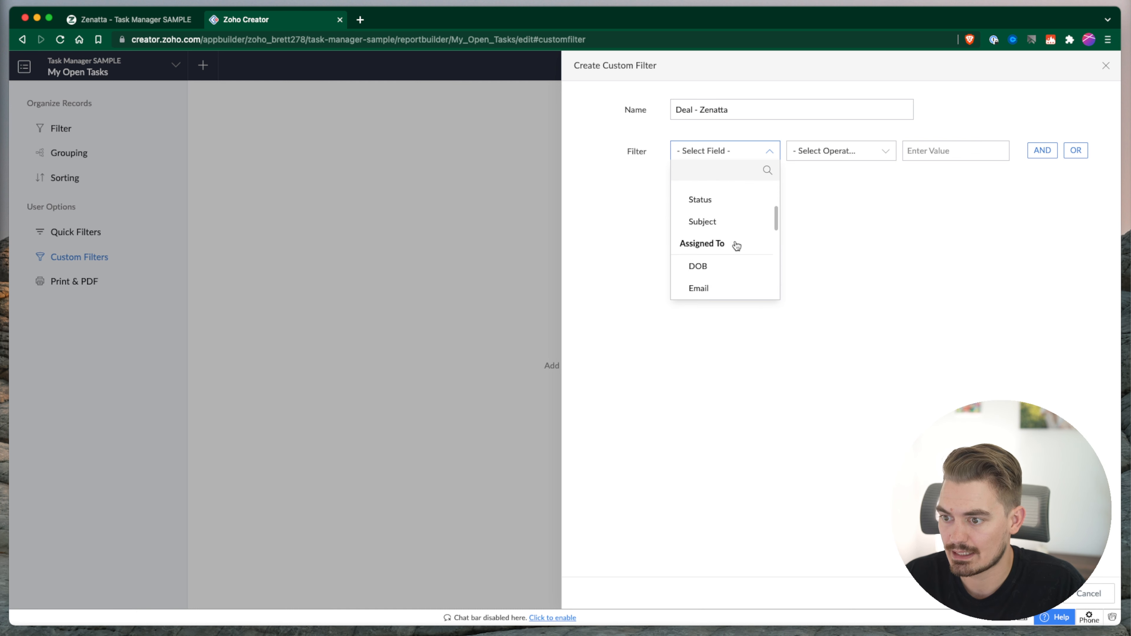
{"action": "left_click", "coordinate": [732, 221]}
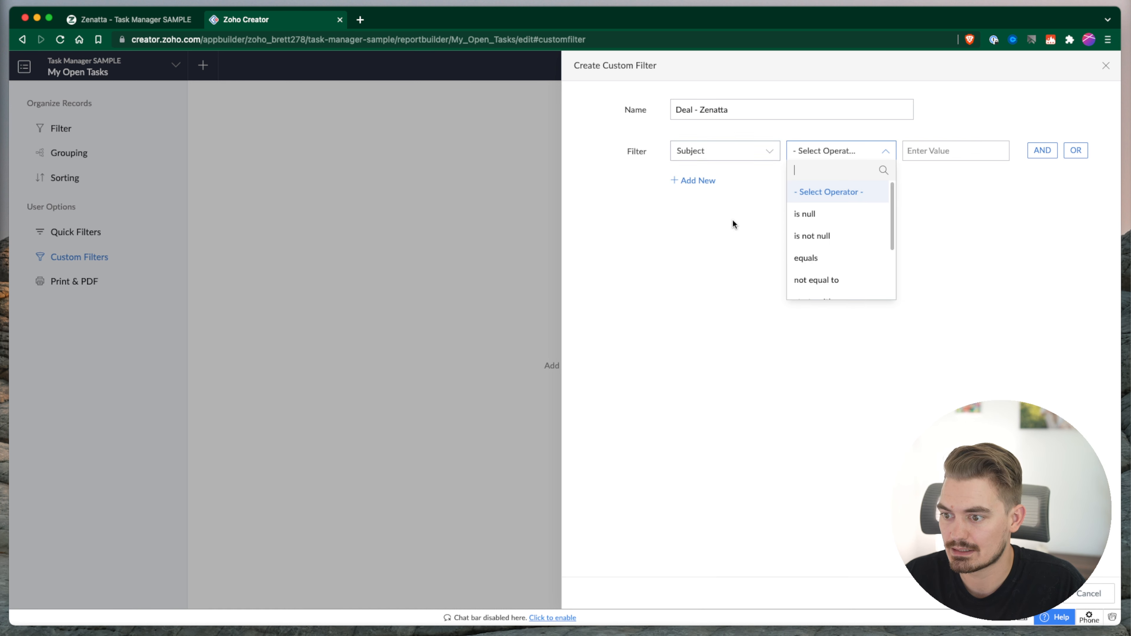
{"action": "scroll", "coordinate": [861, 254], "scroll_direction": "down", "scroll_amount": 3}
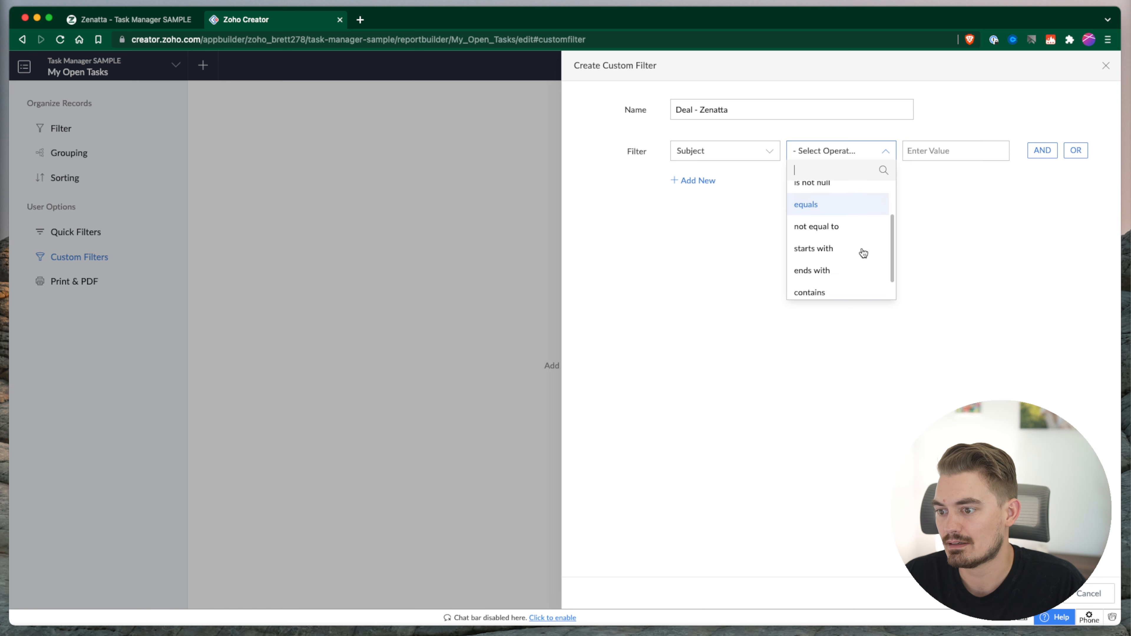
{"action": "left_click", "coordinate": [848, 263]}
{"action": "type", "text": "Zenatta"}
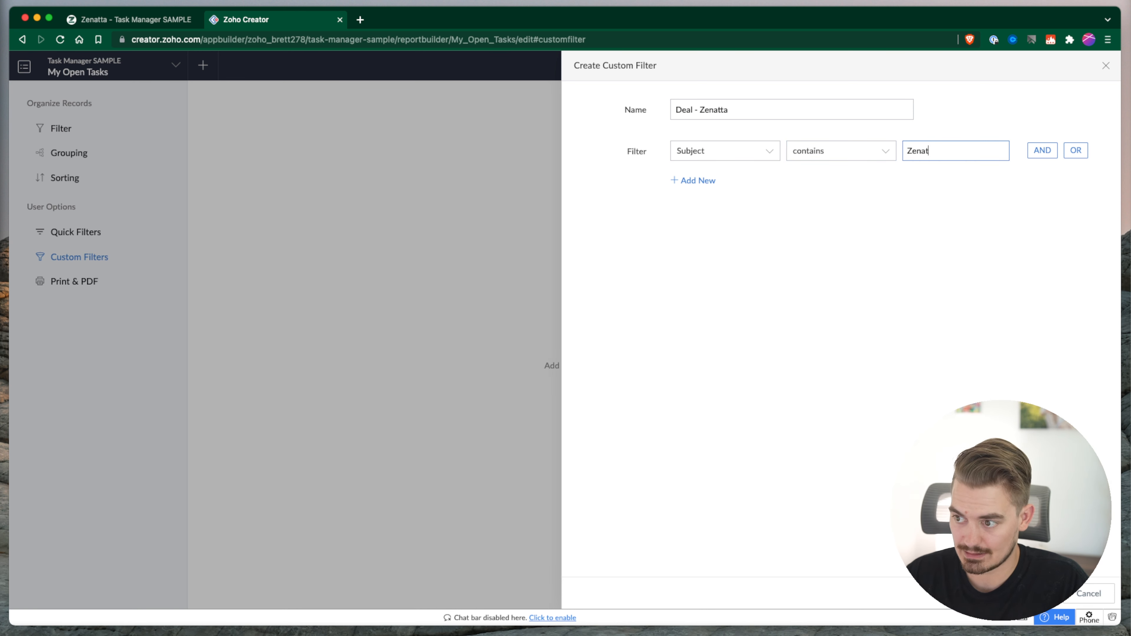
{"action": "left_click", "coordinate": [936, 227]}
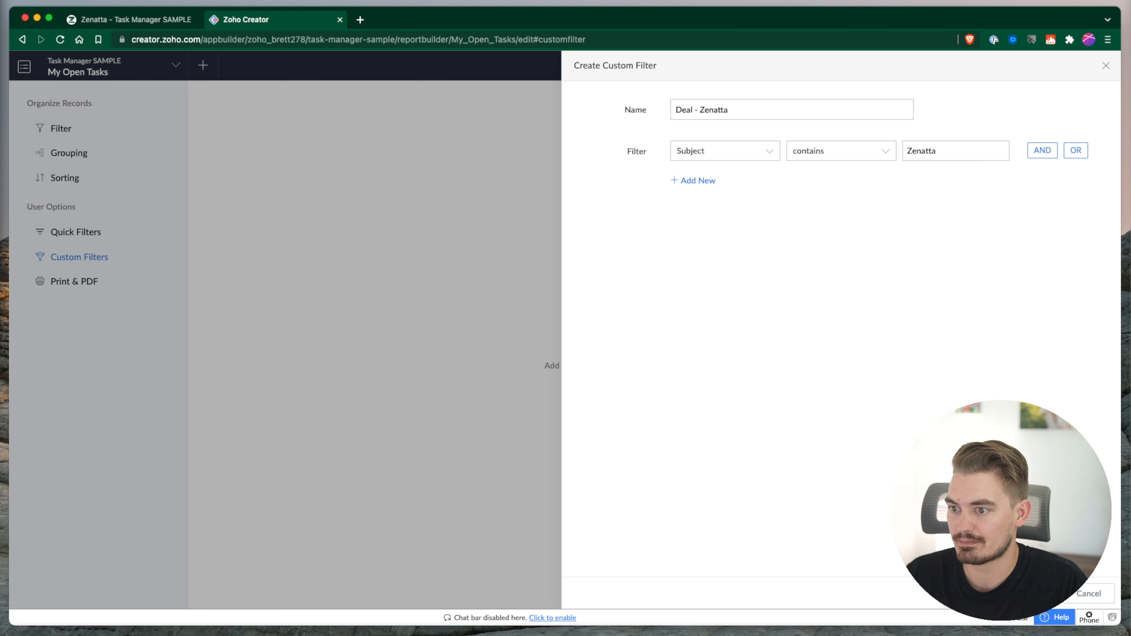
{"action": "left_click", "coordinate": [1032, 593]}
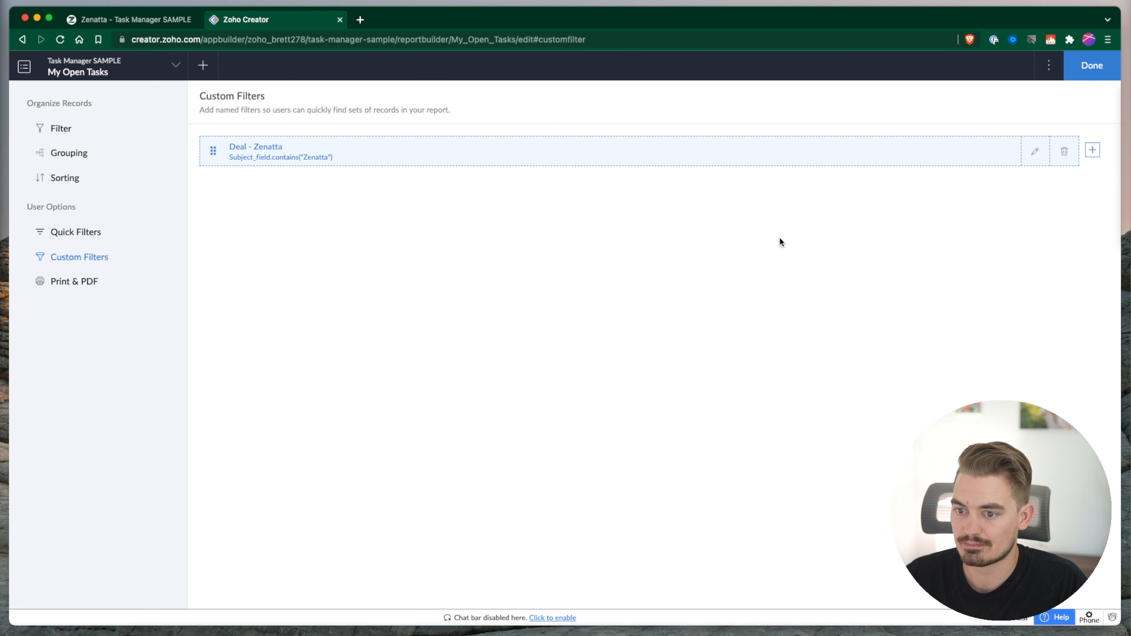
Rename the "Deal - Zenatta" custom filter to "Zenatta Tasks" and save the change
{"action": "left_click", "coordinate": [134, 23]}
{"action": "left_click", "coordinate": [280, 22]}
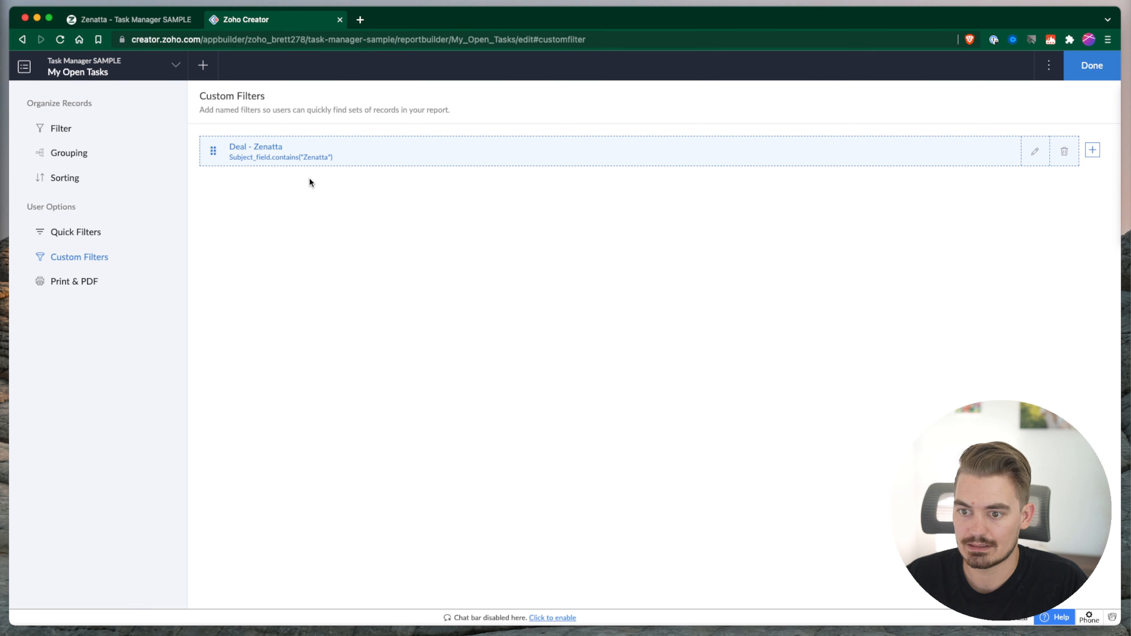
{"action": "right_click", "coordinate": [358, 145]}
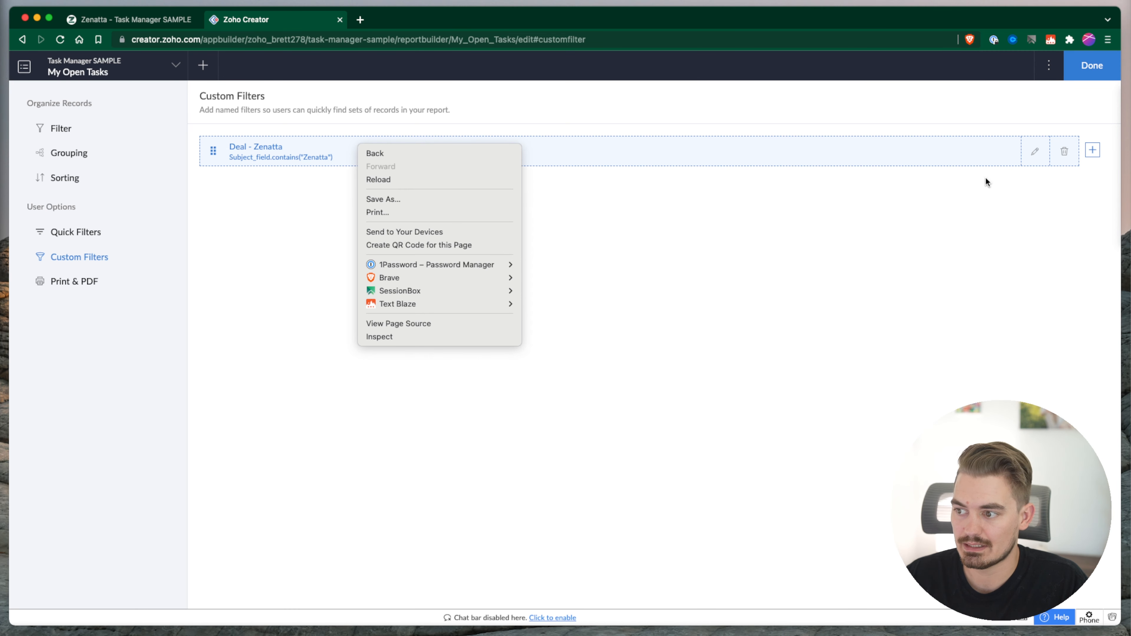
{"action": "left_click", "coordinate": [1035, 150]}
{"action": "left_click", "coordinate": [1034, 149]}
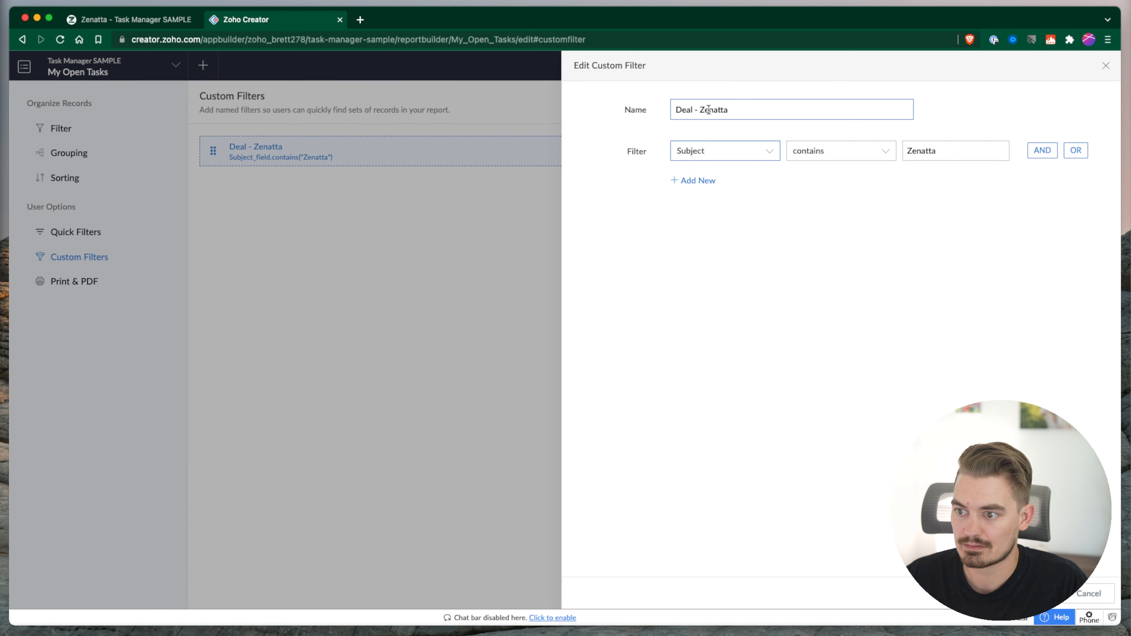
{"action": "triple_click", "coordinate": [700, 110]}
{"action": "type", "text": "Zenatta Tasks"}
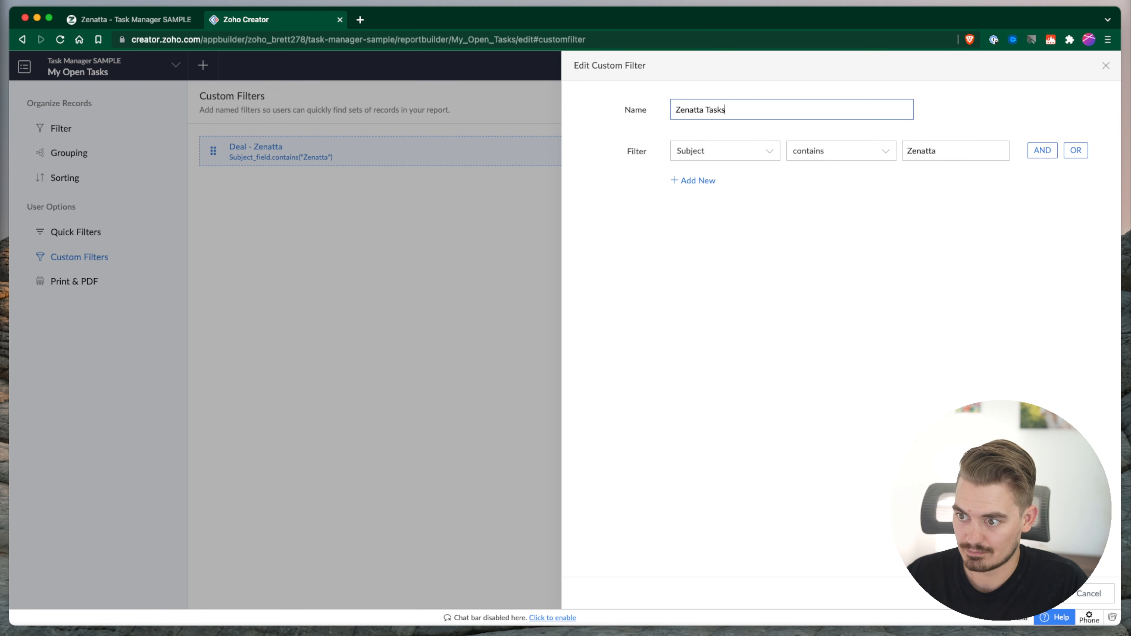
{"action": "left_click", "coordinate": [914, 383]}
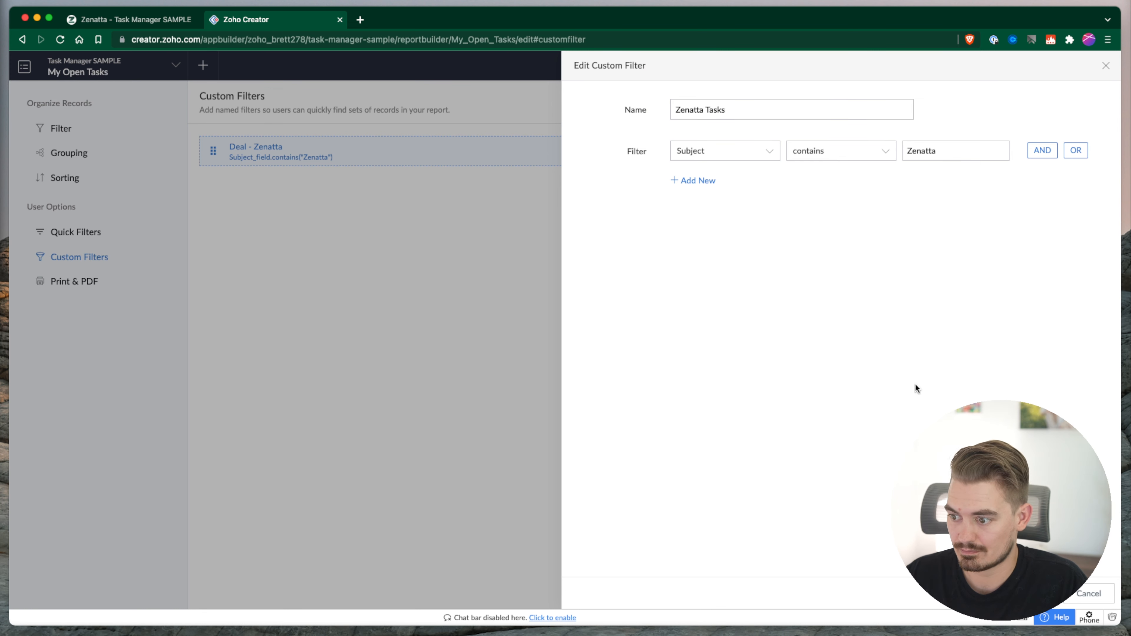
{"action": "left_click", "coordinate": [1034, 594]}
Switch to the live application, reload My Open Tasks, and apply the Zenatta Tasks custom filter before clearing it
{"action": "left_click", "coordinate": [166, 21]}
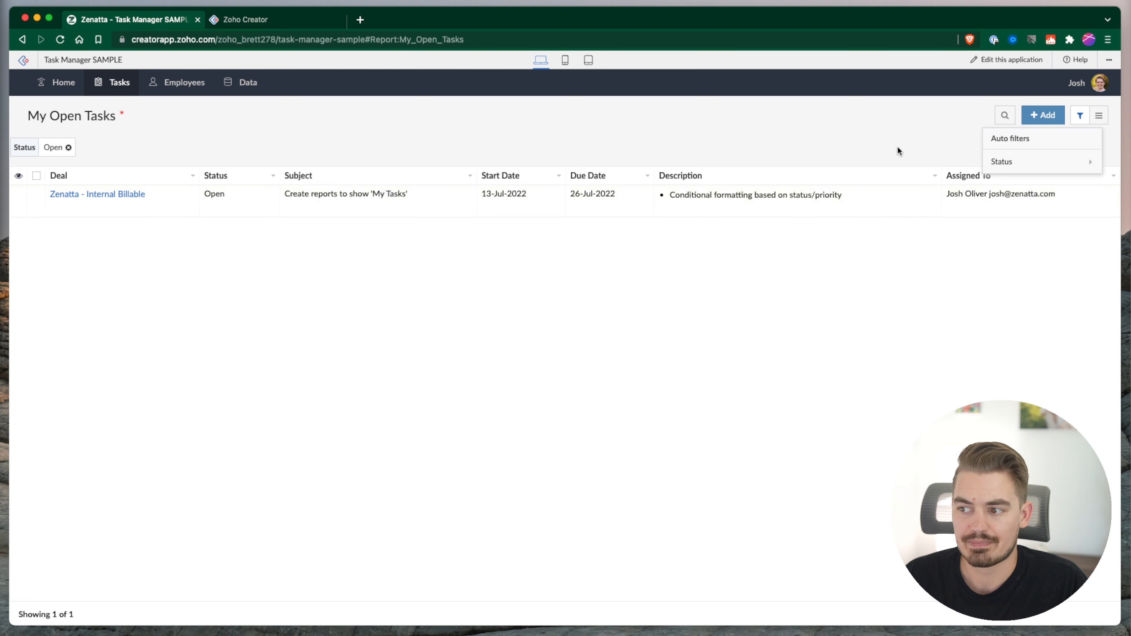
{"action": "left_click", "coordinate": [59, 40]}
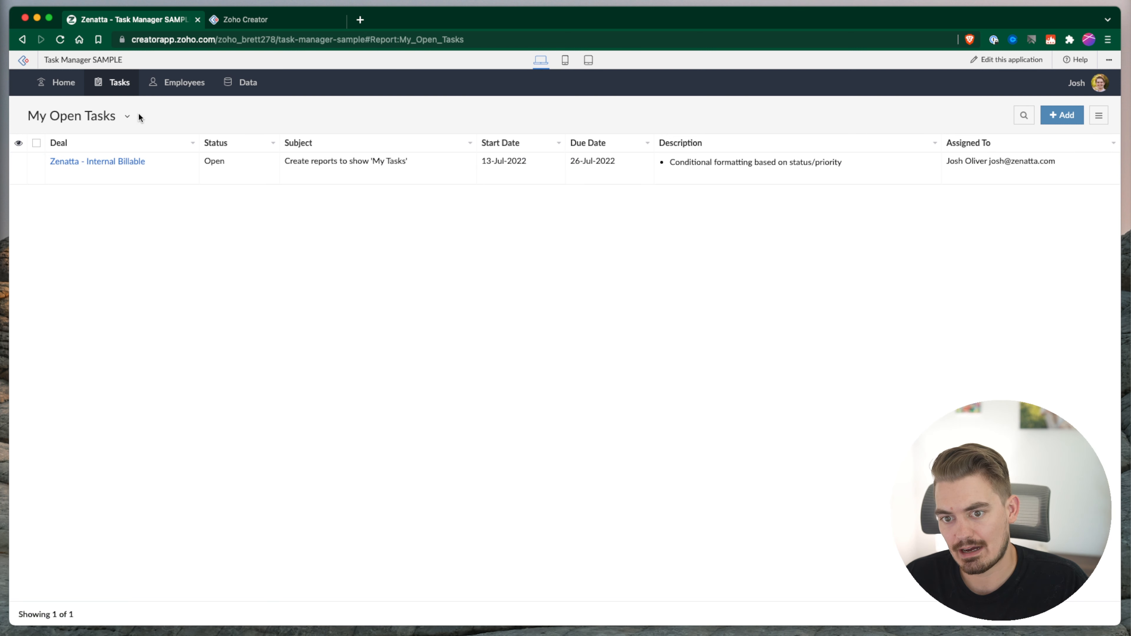
{"action": "left_click", "coordinate": [129, 118]}
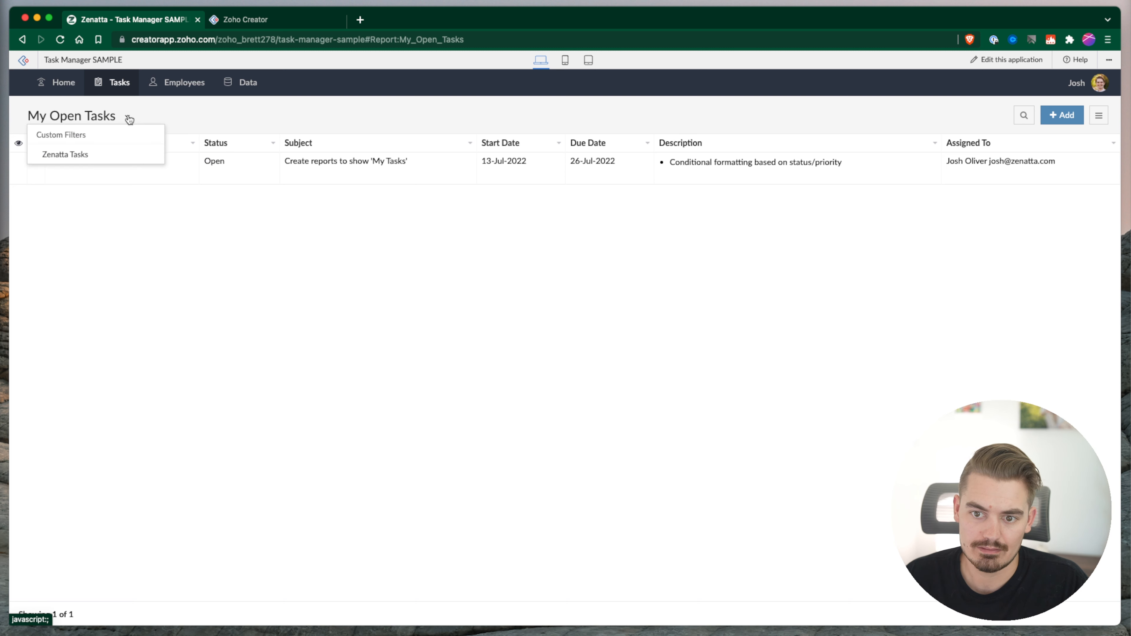
{"action": "left_click_drag", "start_coordinate": [29, 115], "coordinate": [115, 119]}
{"action": "left_click", "coordinate": [126, 117]}
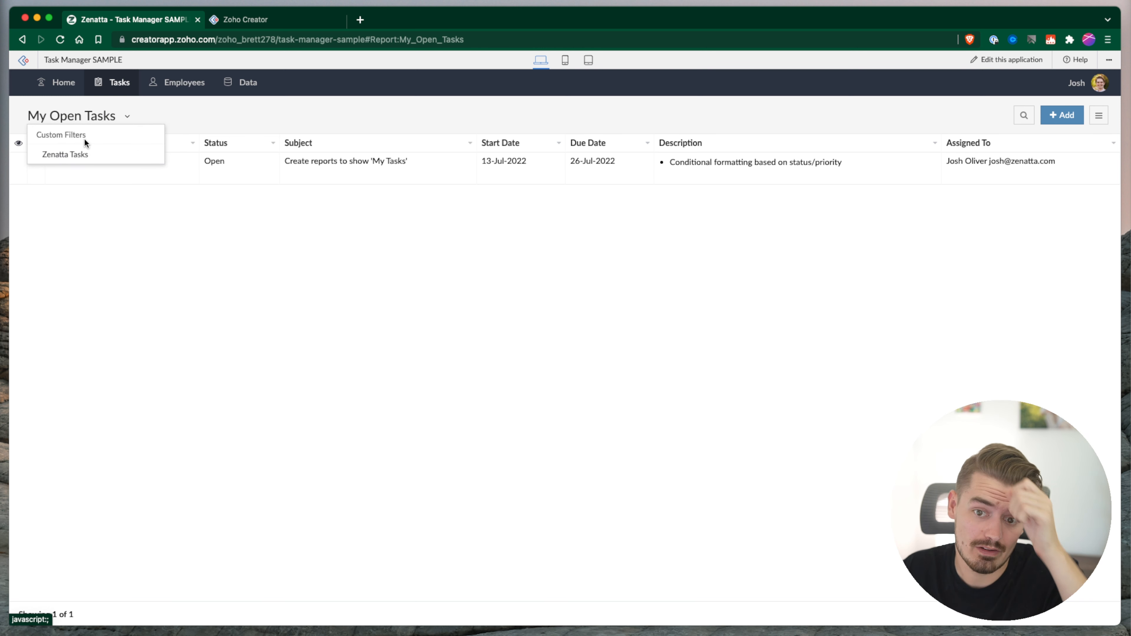
{"action": "left_click", "coordinate": [74, 155]}
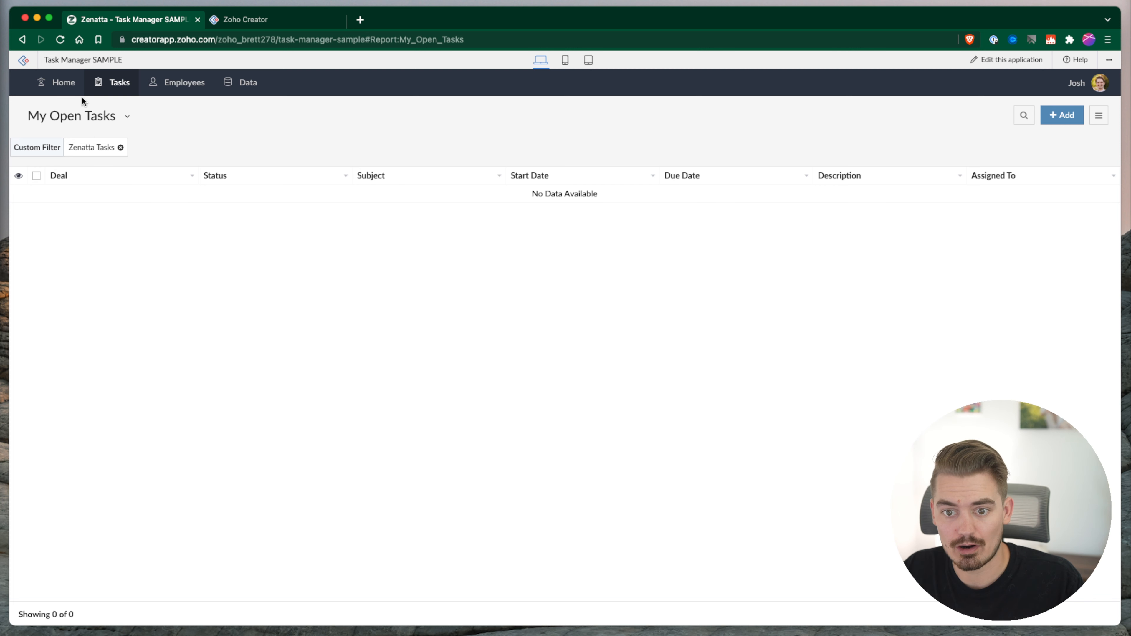
{"action": "left_click", "coordinate": [121, 148]}
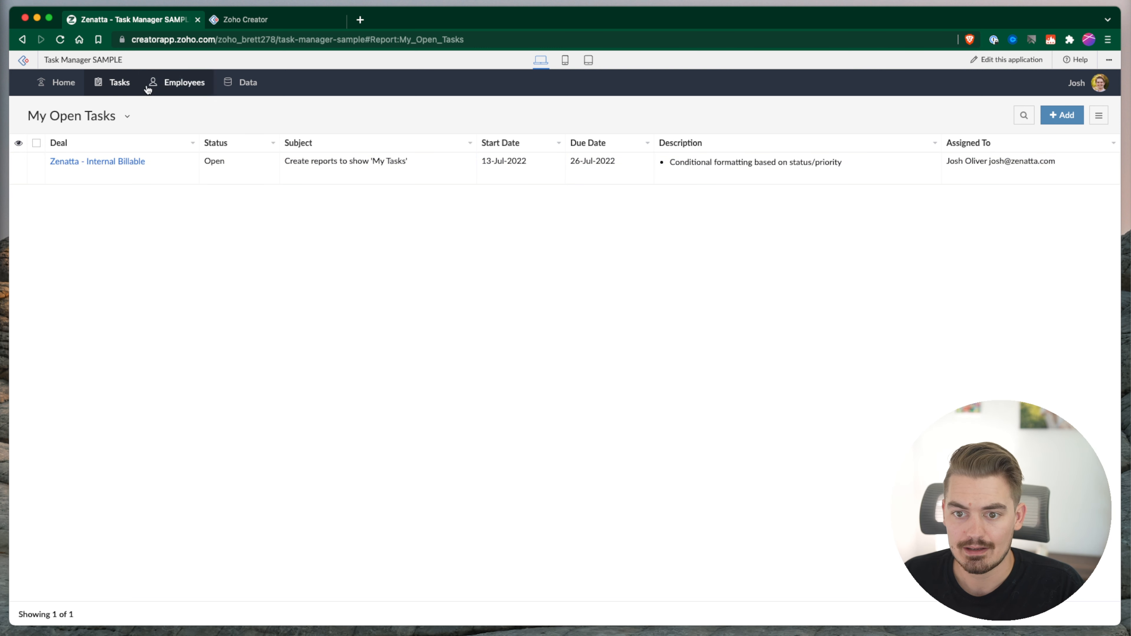
Apply and clear the Zenatta Tasks filter once more, checking its criterion in the application editor before returning to the live report
{"action": "left_click", "coordinate": [128, 116]}
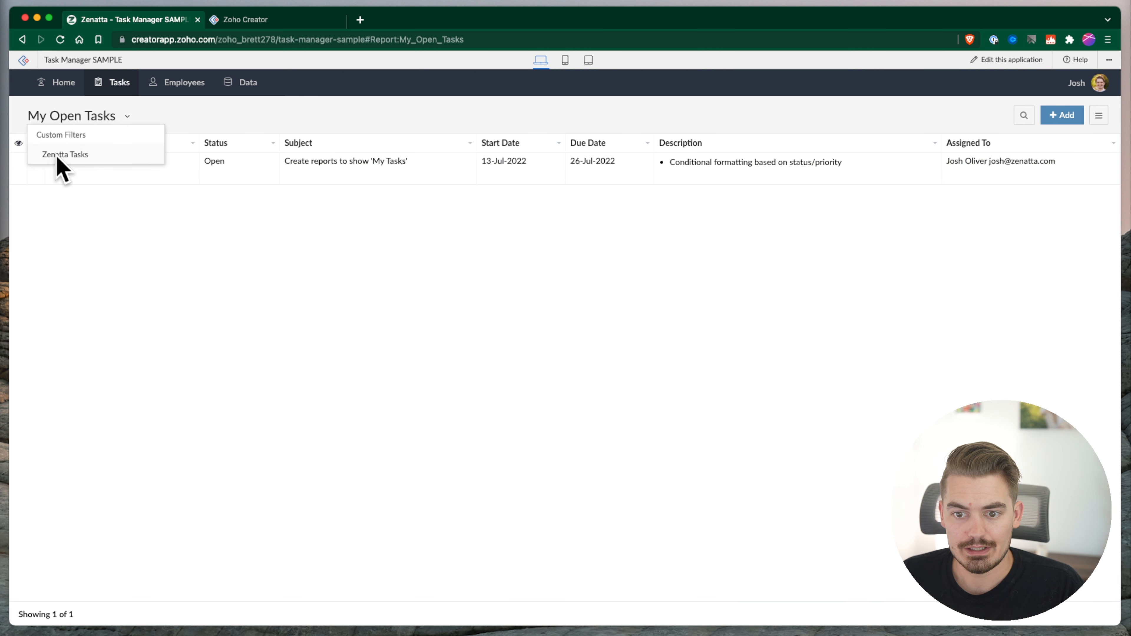
{"action": "left_click", "coordinate": [114, 155]}
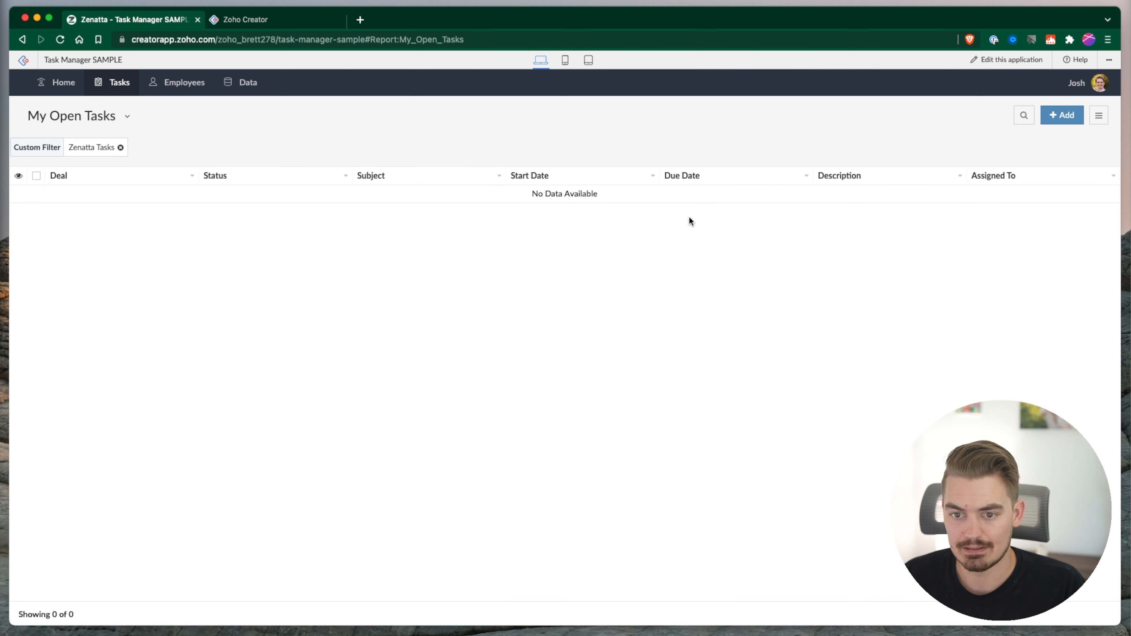
{"action": "left_click", "coordinate": [120, 149]}
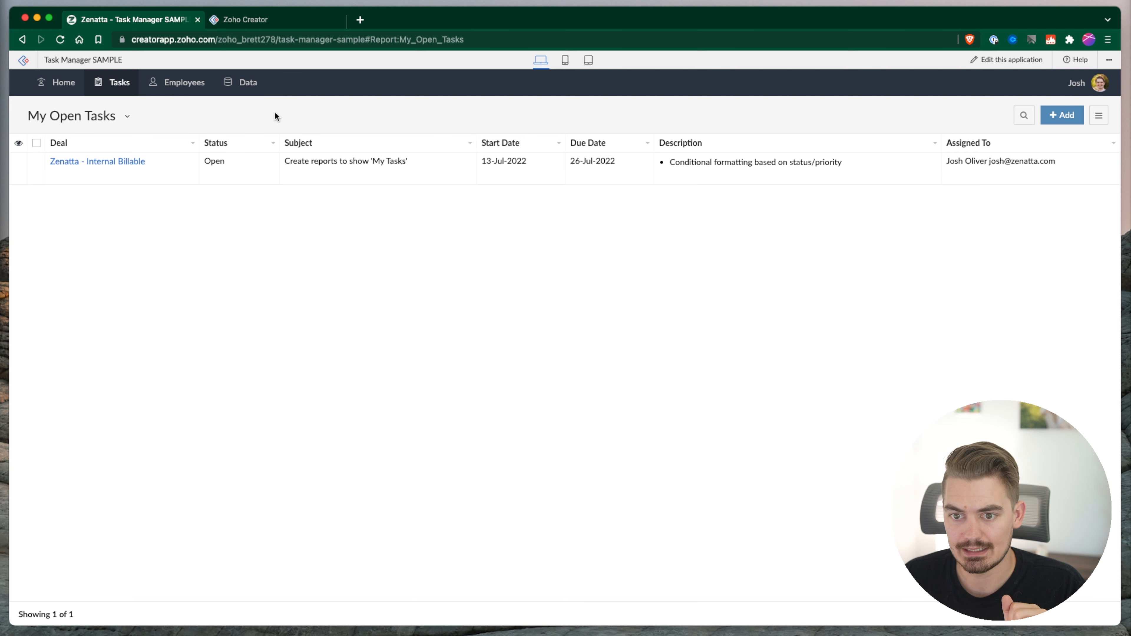
{"action": "left_click", "coordinate": [259, 22]}
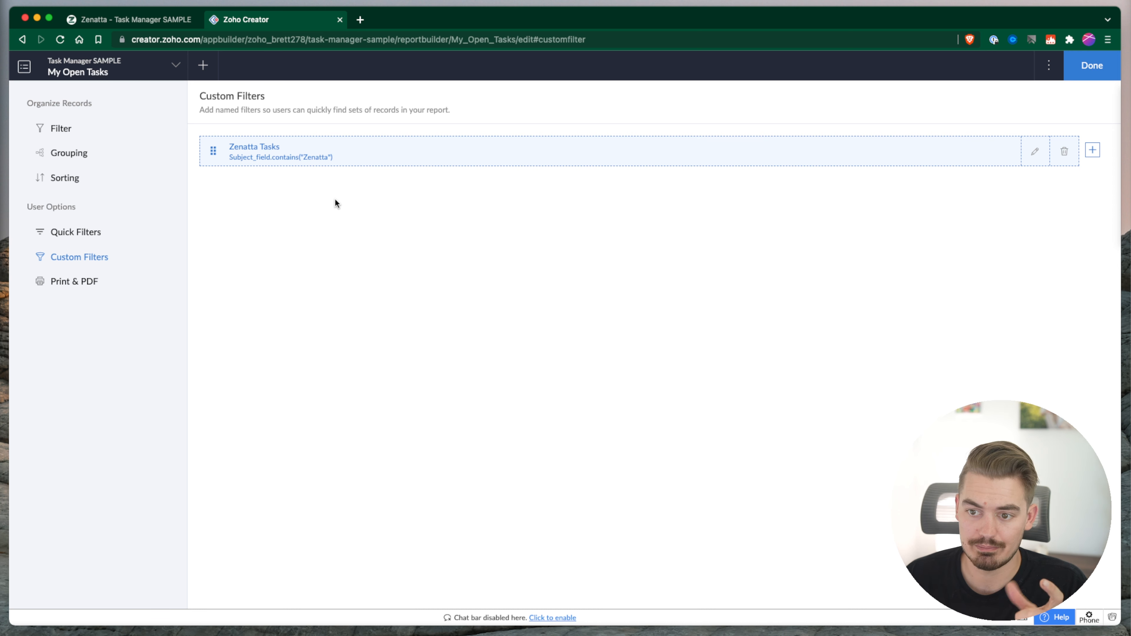
{"action": "left_click", "coordinate": [134, 19]}
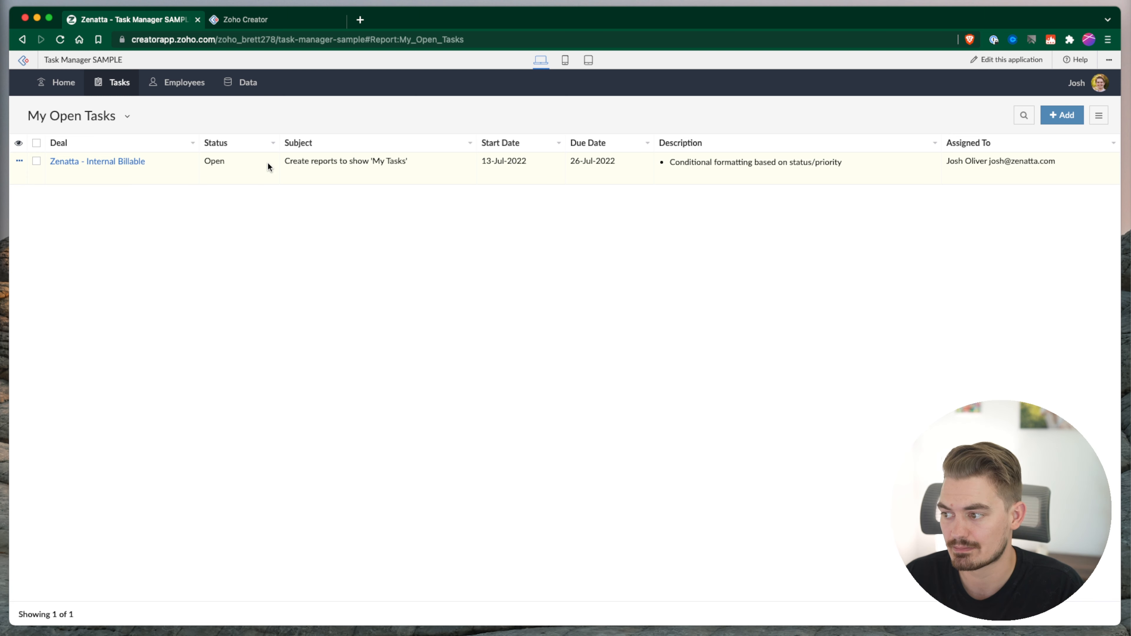
Return to the application editor and review the fields configured for the My Open Tasks report's quick view layout
{"action": "left_click", "coordinate": [263, 25]}
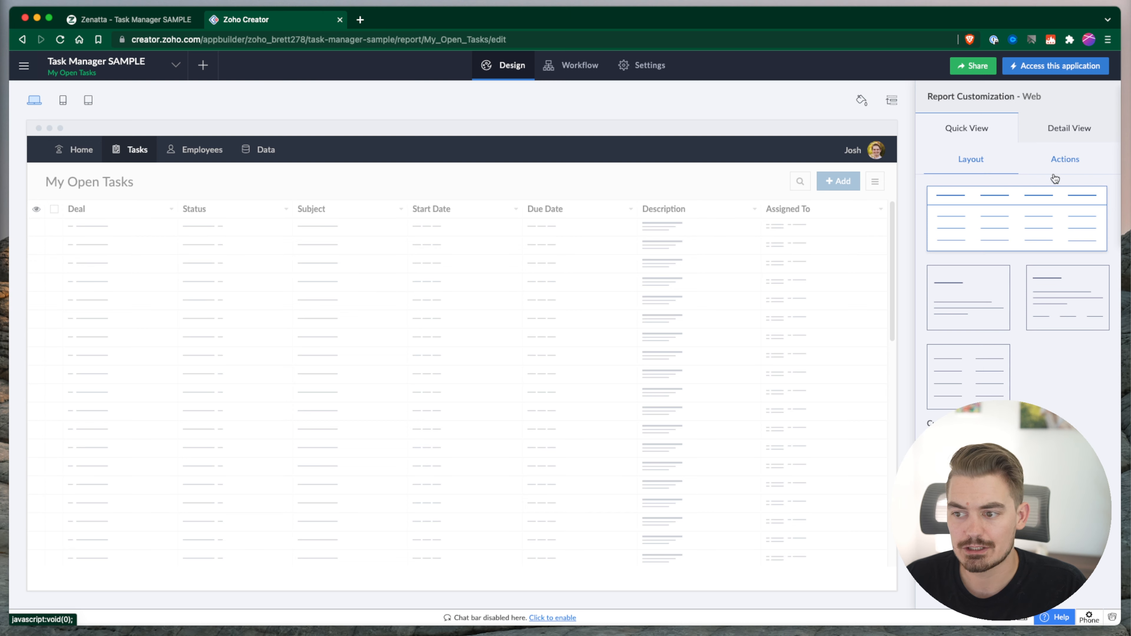
{"action": "left_click", "coordinate": [987, 223]}
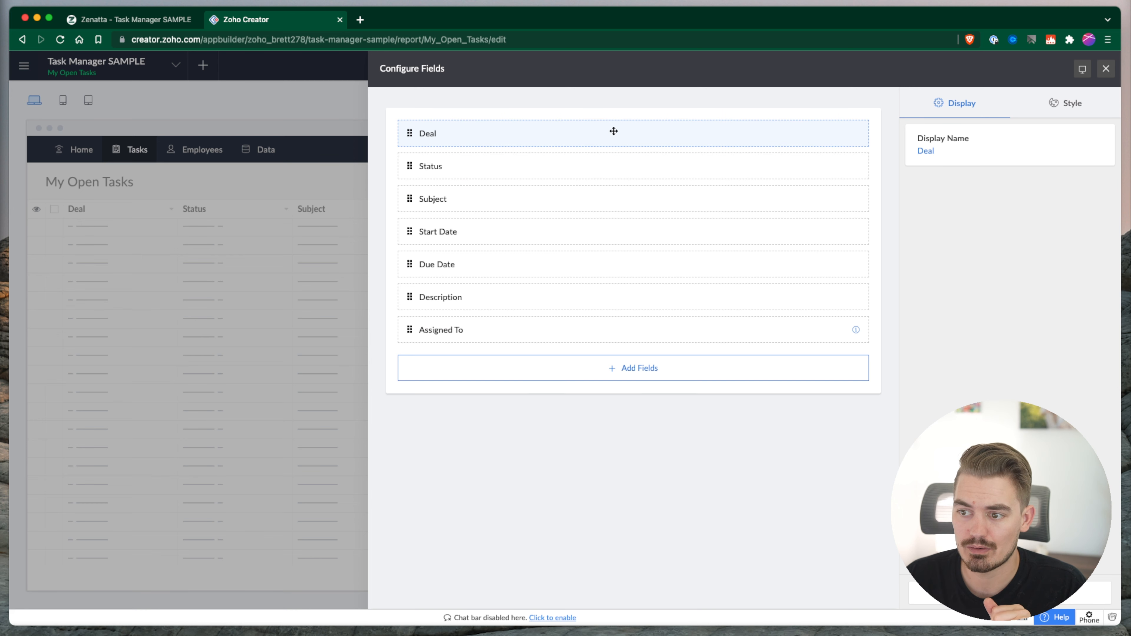
{"action": "left_click", "coordinate": [1106, 68]}
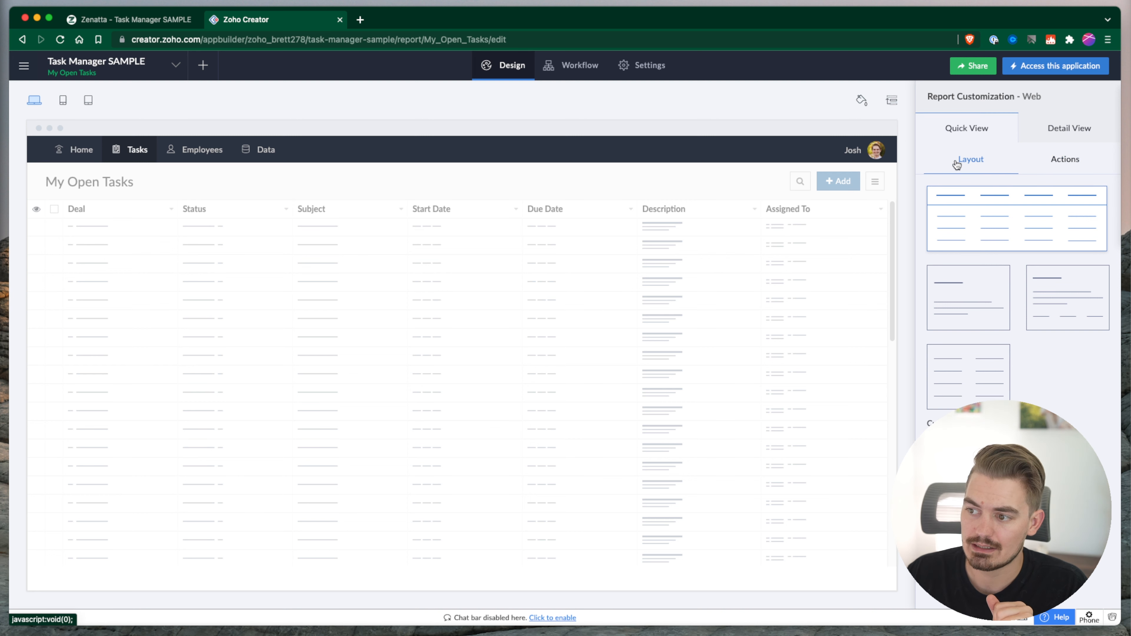
{"action": "left_click", "coordinate": [969, 233]}
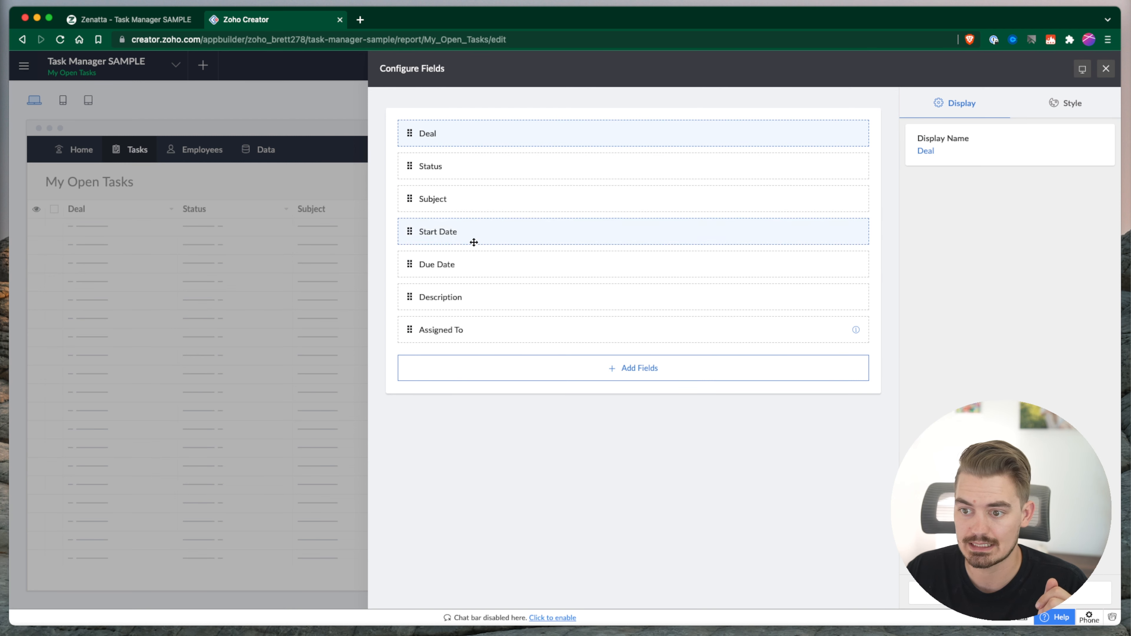
Add the assigned employee's Email field to the quick view layout, and remove it again
{"action": "left_click", "coordinate": [580, 367]}
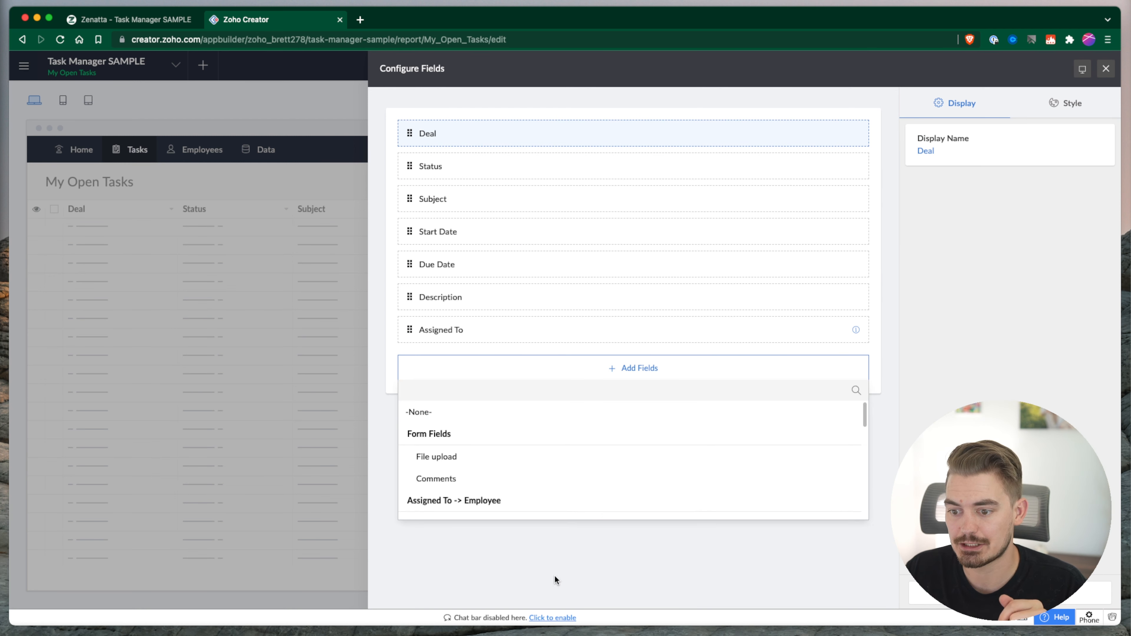
{"action": "scroll", "coordinate": [537, 467], "scroll_direction": "down", "scroll_amount": 3}
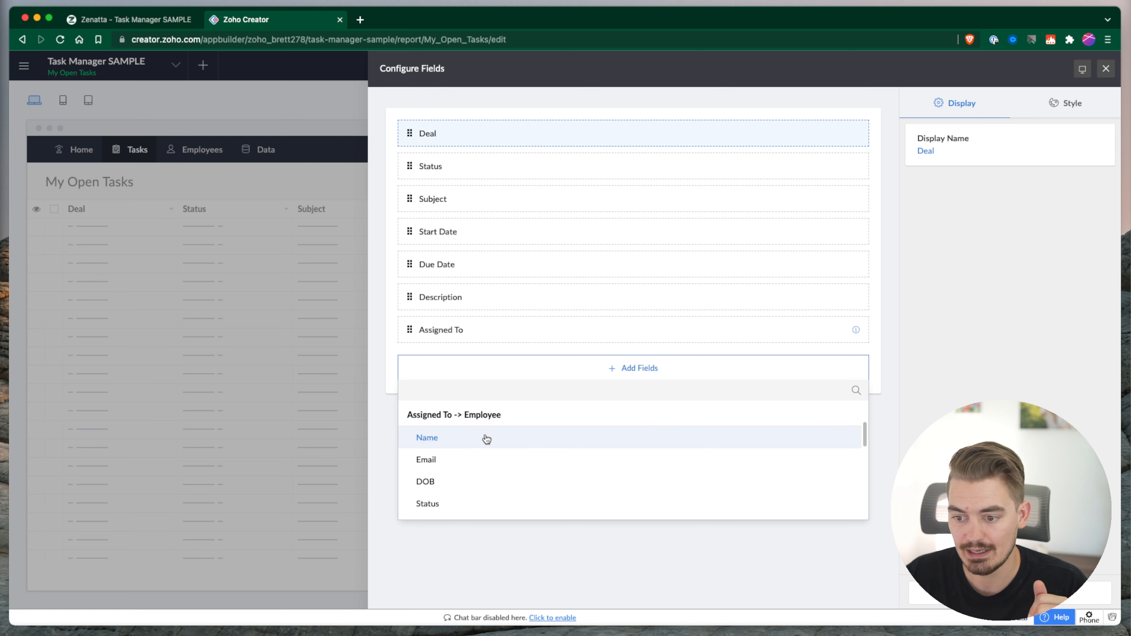
{"action": "left_click", "coordinate": [503, 463]}
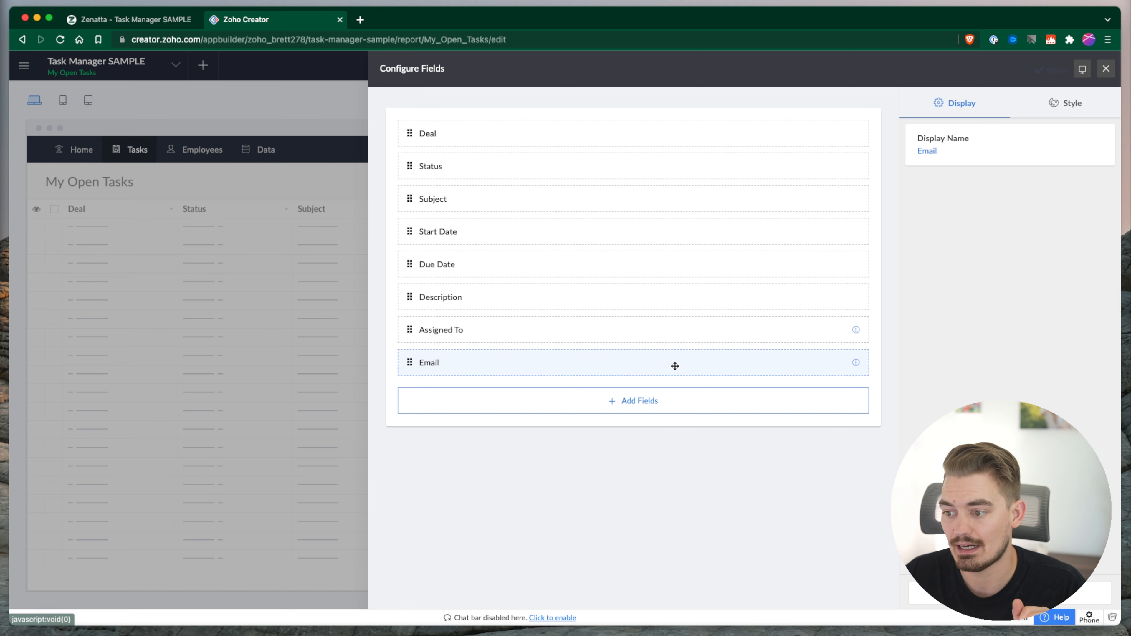
{"action": "key", "text": "Delete"}
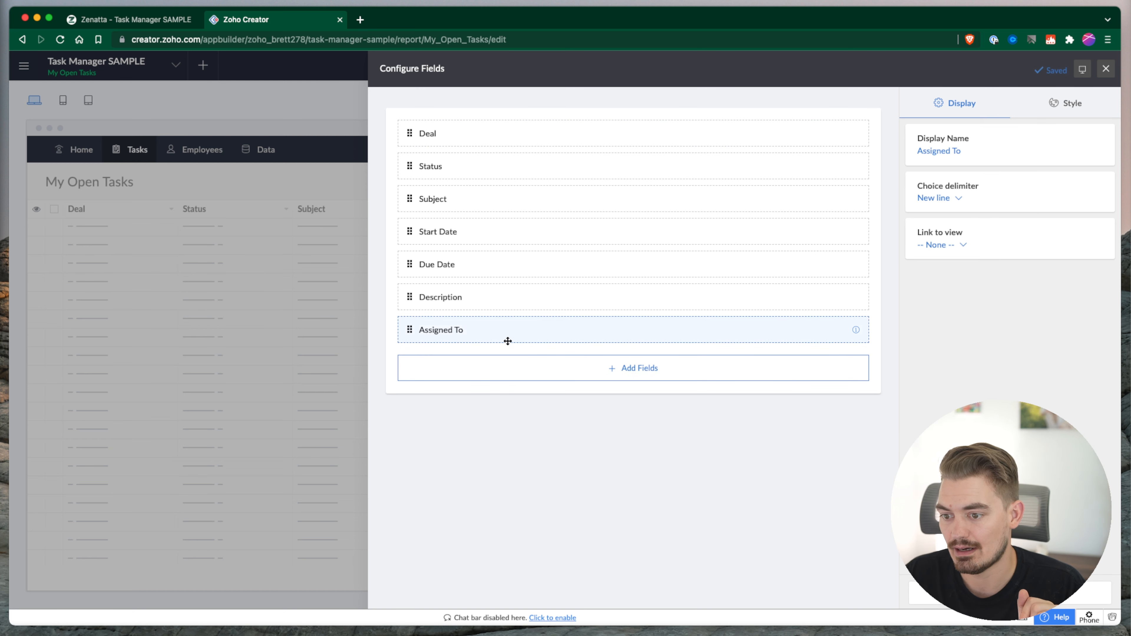
Add the Added User system field to the report's quick view layout
{"action": "left_click", "coordinate": [572, 378]}
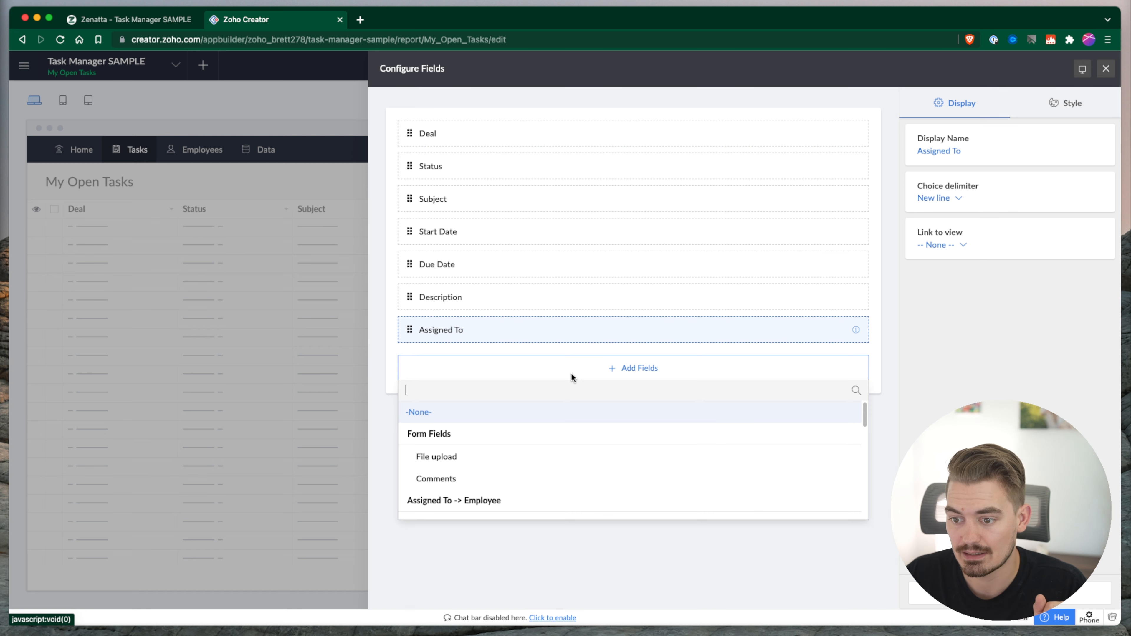
{"action": "scroll", "coordinate": [551, 472], "scroll_direction": "down", "scroll_amount": 2}
{"action": "scroll", "coordinate": [551, 471], "scroll_direction": "down", "scroll_amount": 5}
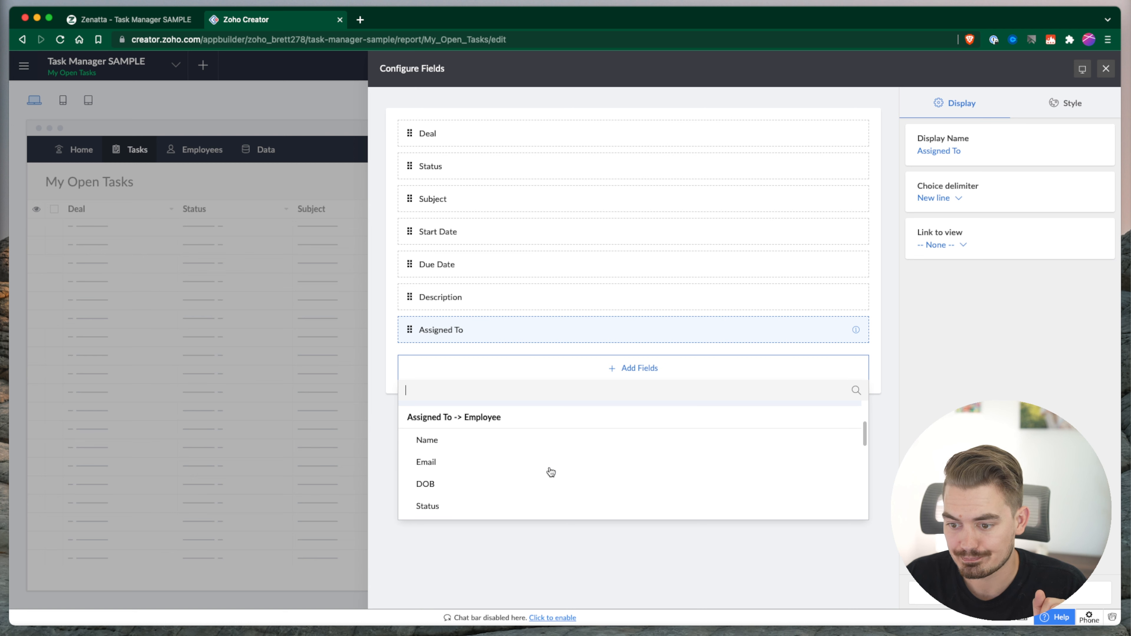
{"action": "scroll", "coordinate": [550, 468], "scroll_direction": "down", "scroll_amount": 4}
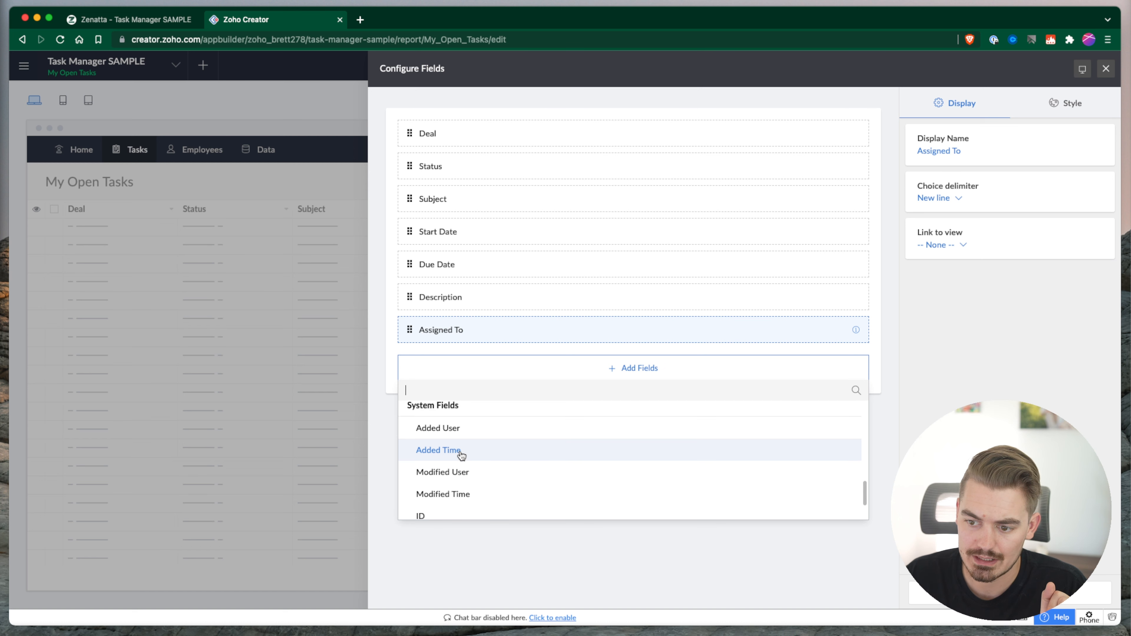
{"action": "scroll", "coordinate": [463, 457], "scroll_direction": "down", "scroll_amount": 2}
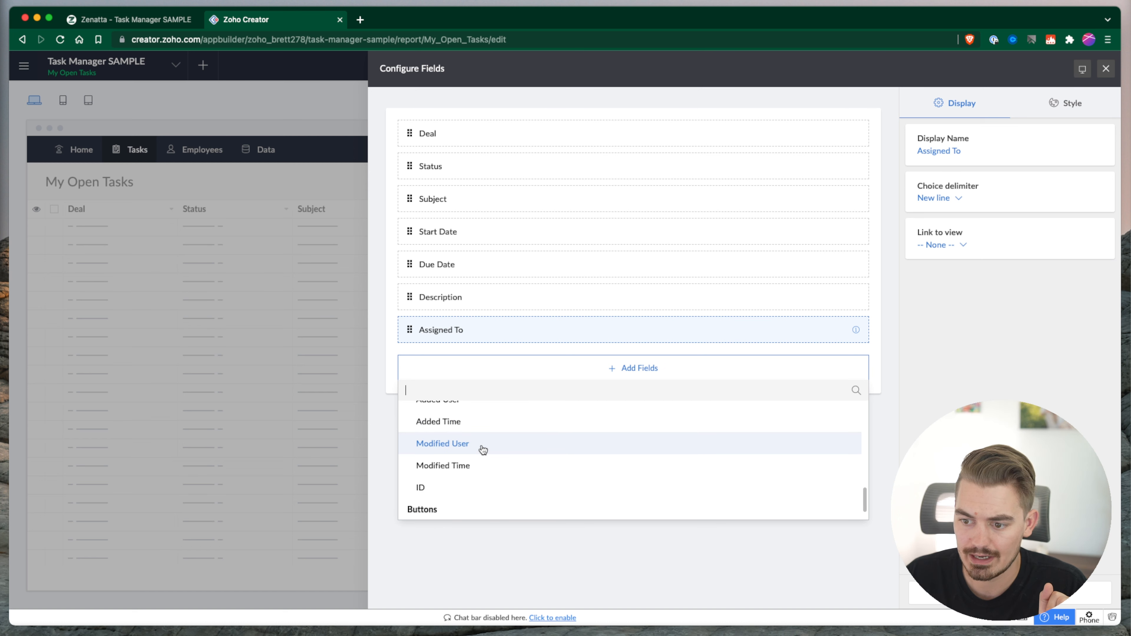
{"action": "scroll", "coordinate": [507, 472], "scroll_direction": "down", "scroll_amount": 1}
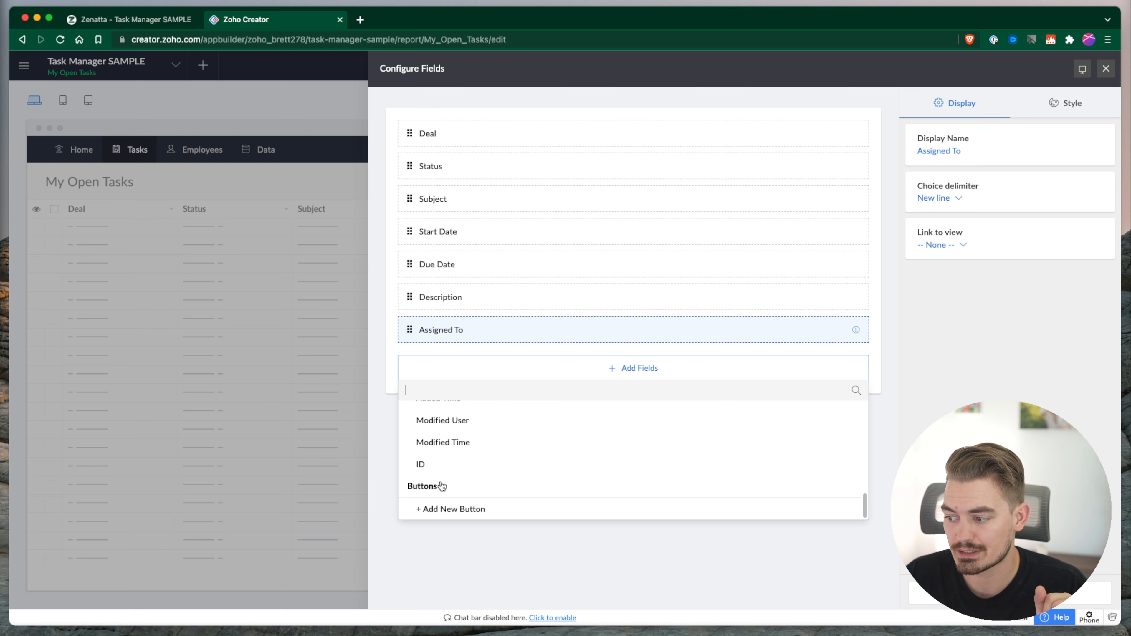
{"action": "scroll", "coordinate": [443, 485], "scroll_direction": "up", "scroll_amount": 3}
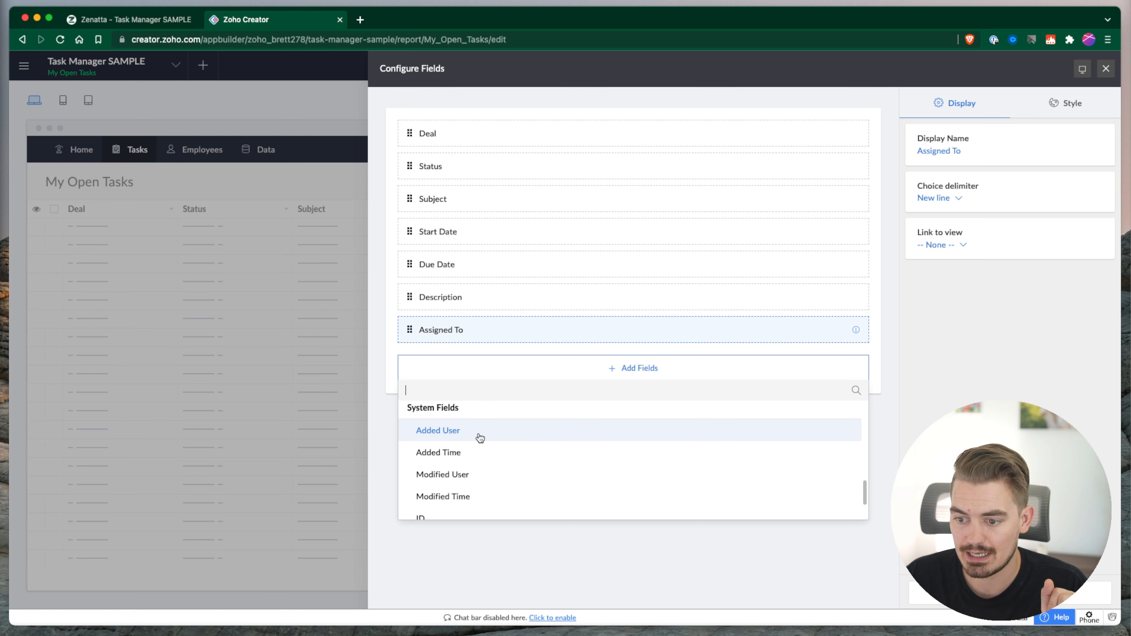
{"action": "left_click", "coordinate": [465, 438]}
Add the Added Time system field to the quick view layout
{"action": "left_click", "coordinate": [471, 401]}
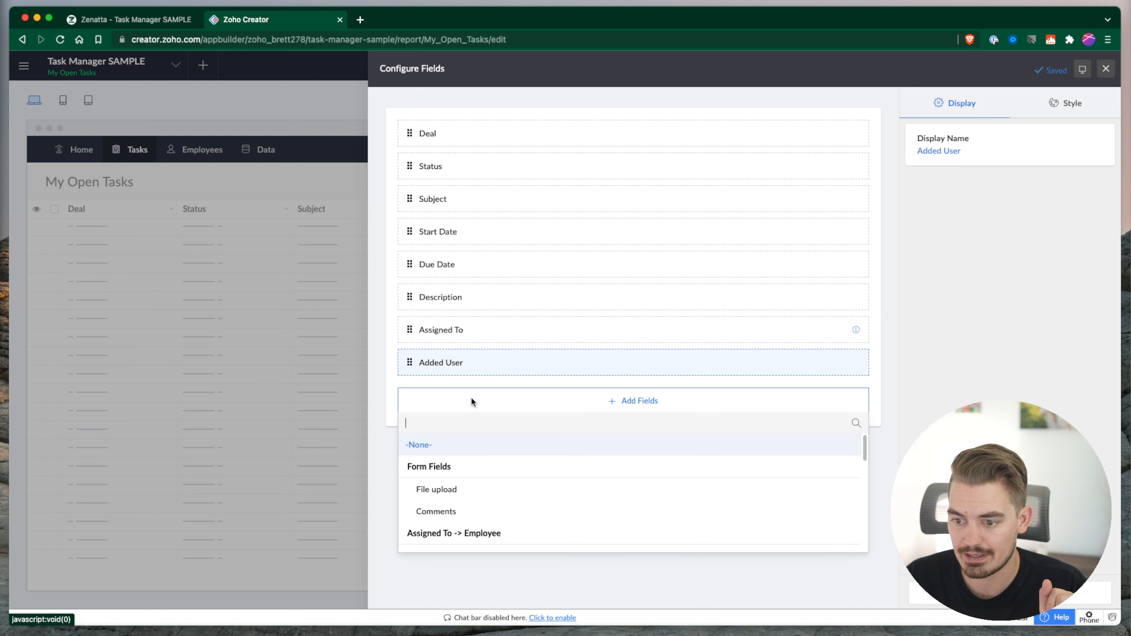
{"action": "scroll", "coordinate": [475, 516], "scroll_direction": "down", "scroll_amount": 5}
{"action": "scroll", "coordinate": [475, 510], "scroll_direction": "up", "scroll_amount": 2}
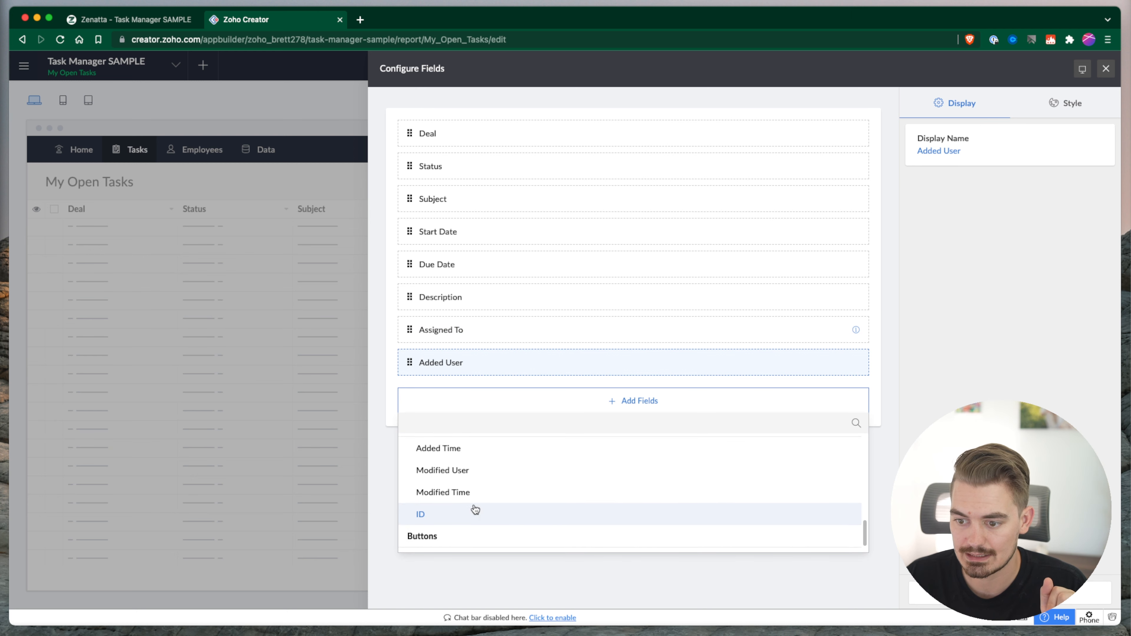
{"action": "left_click", "coordinate": [459, 454]}
{"action": "left_click", "coordinate": [562, 432]}
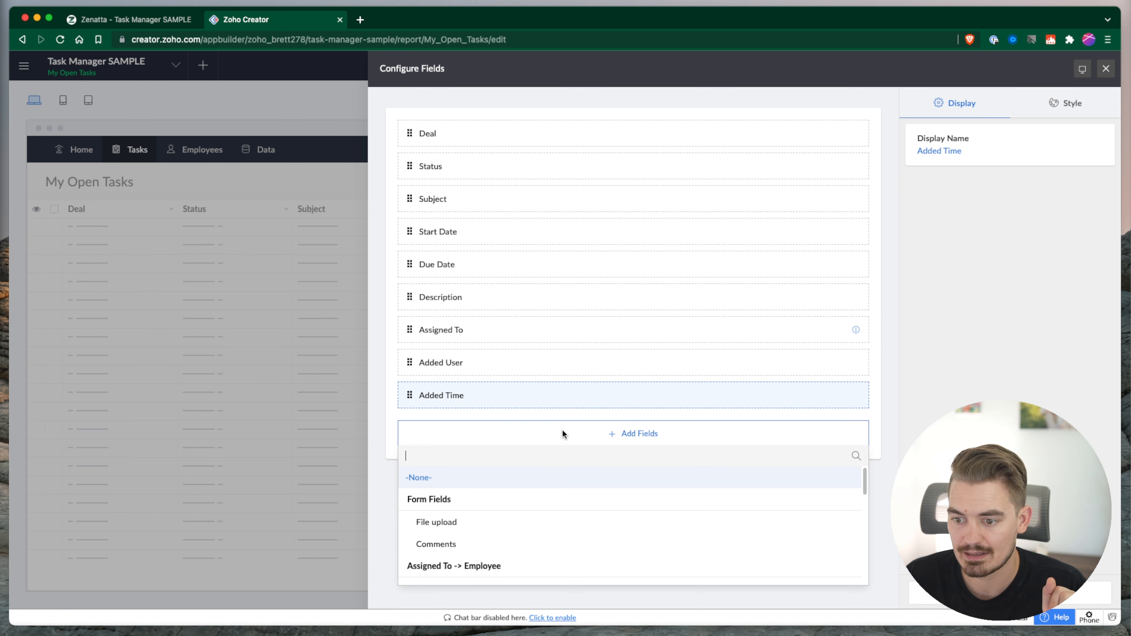
{"action": "left_click", "coordinate": [1010, 363]}
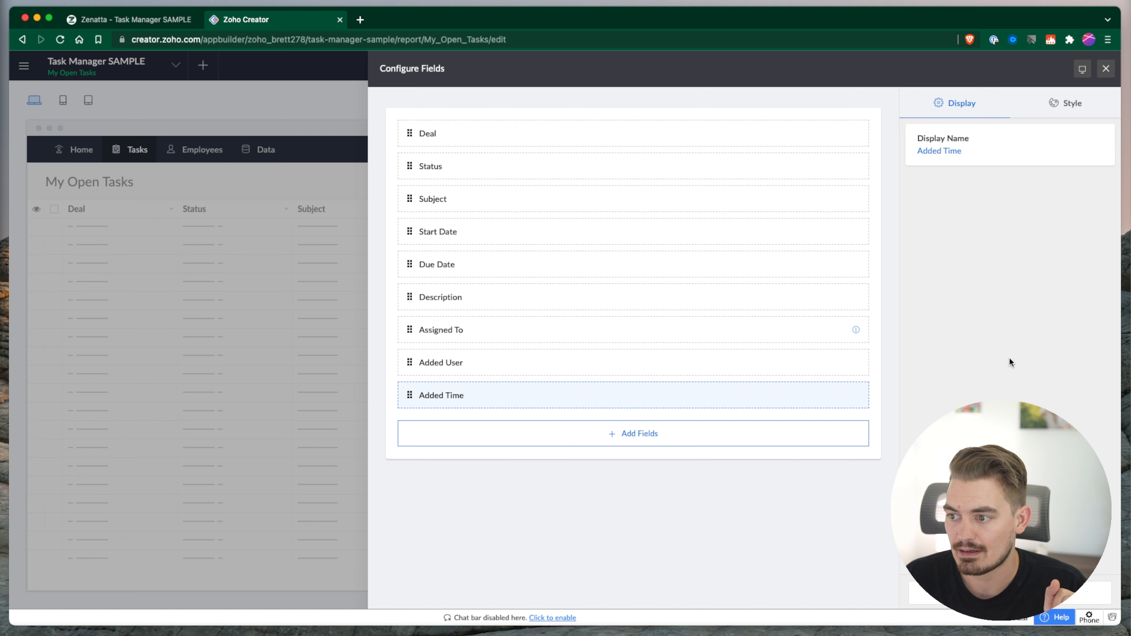
Switch to the live application, reload My Open Tasks, and look through its show/hide columns list without changing the selection
{"action": "left_click", "coordinate": [115, 21]}
{"action": "left_click", "coordinate": [59, 39]}
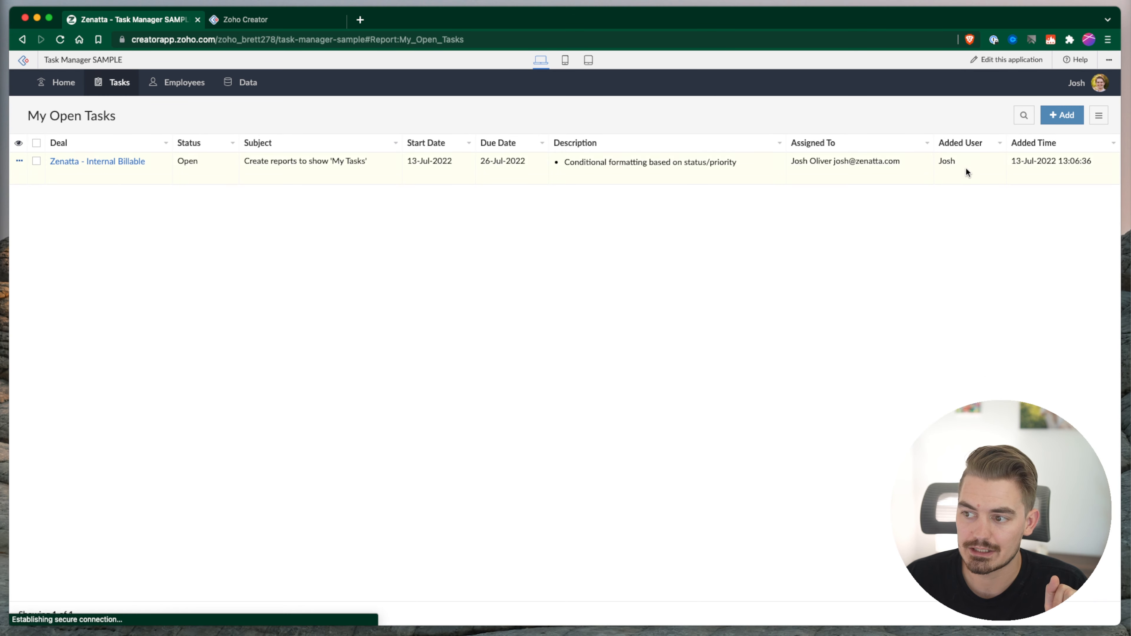
{"action": "left_click", "coordinate": [18, 143]}
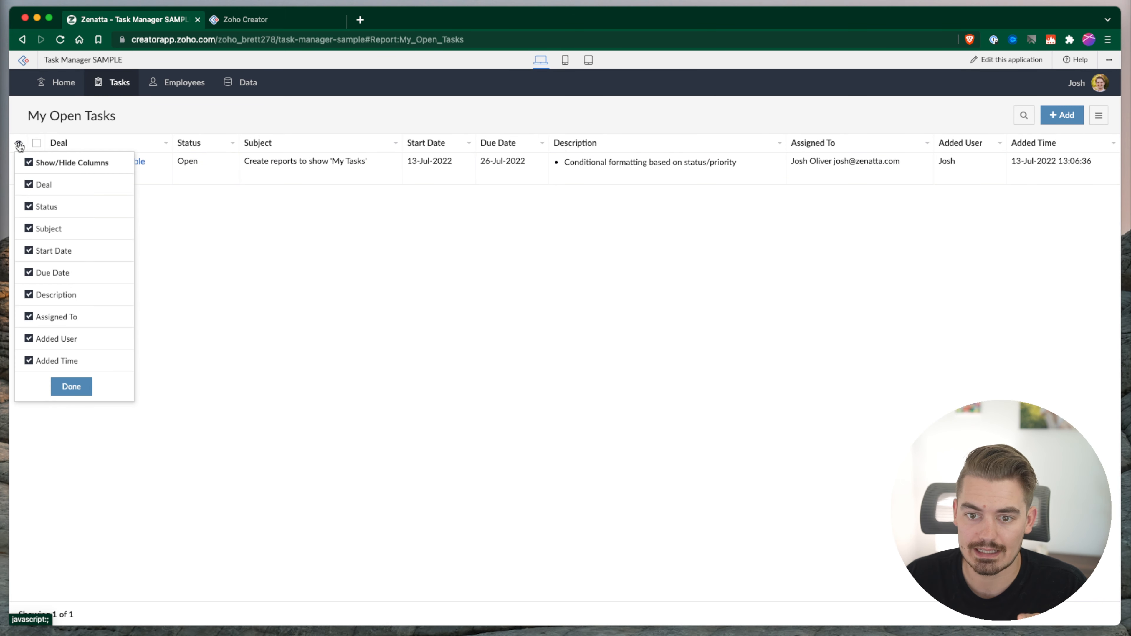
{"action": "left_click", "coordinate": [28, 363]}
{"action": "left_click", "coordinate": [29, 362]}
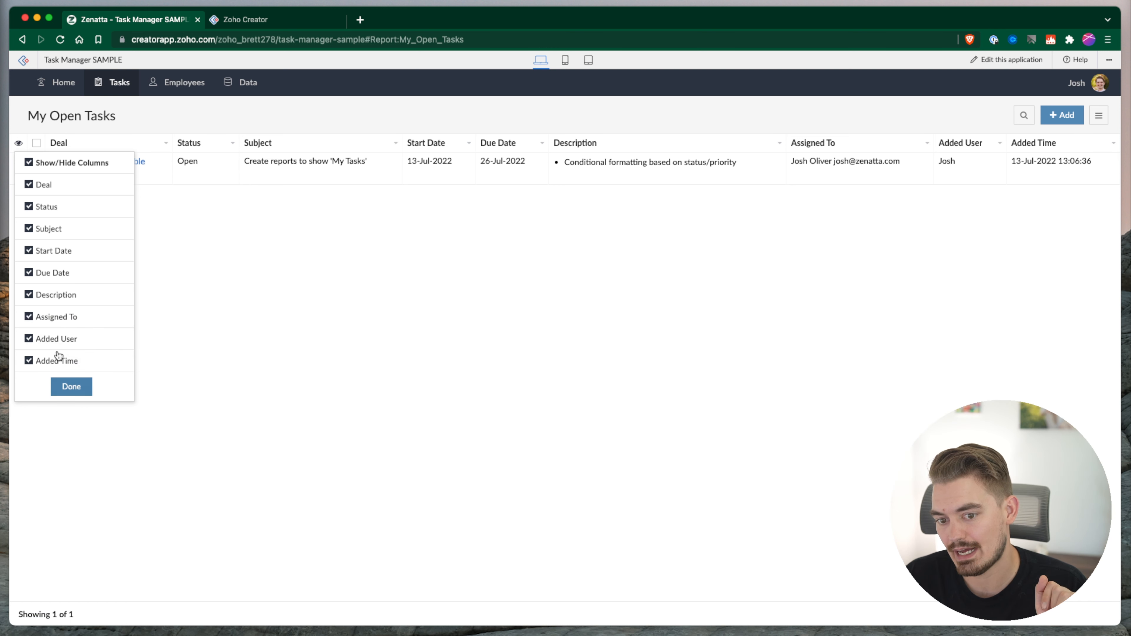
{"action": "left_click", "coordinate": [81, 387]}
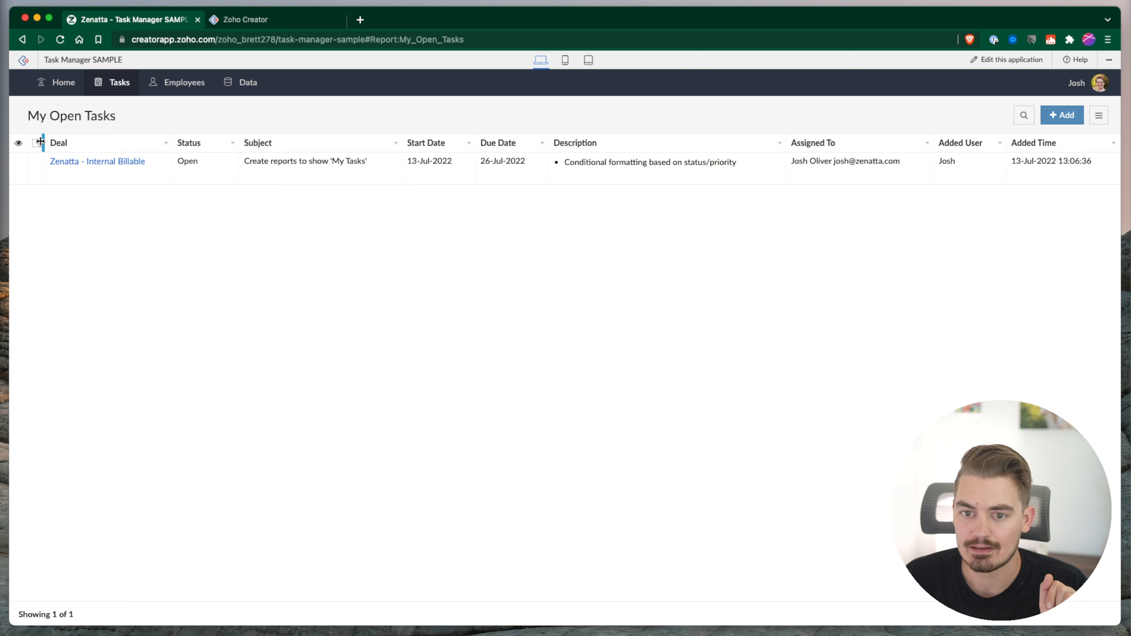
Hide the Assigned To column in the live My Open Tasks report and save the change to the current report
{"action": "left_click_drag", "start_coordinate": [26, 113], "coordinate": [91, 117]}
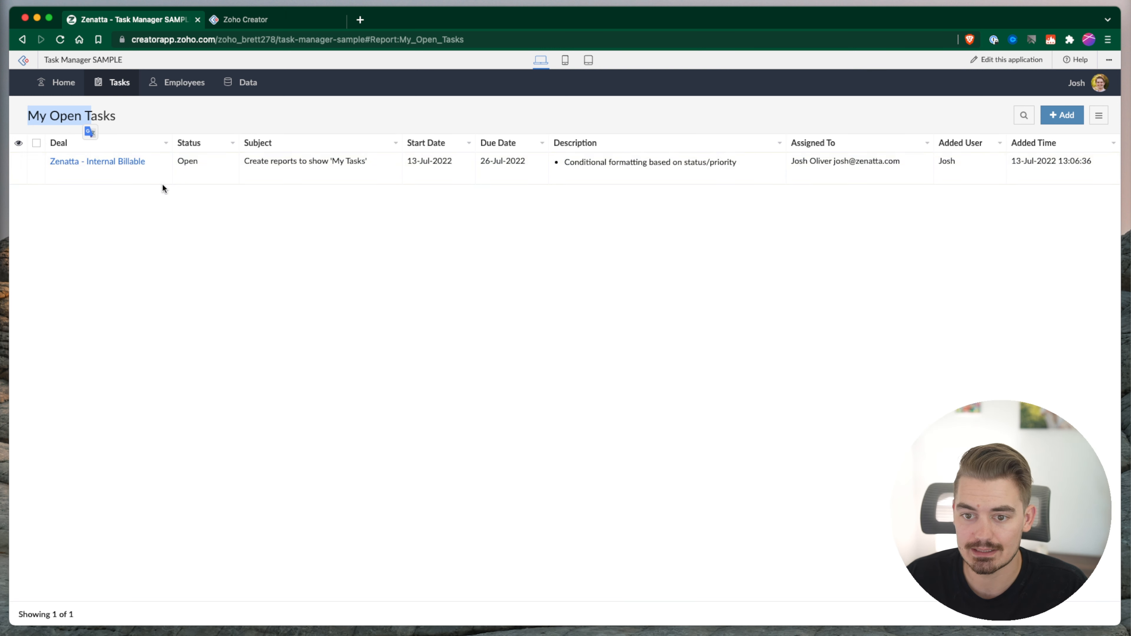
{"action": "left_click", "coordinate": [17, 142]}
{"action": "left_click", "coordinate": [28, 316]}
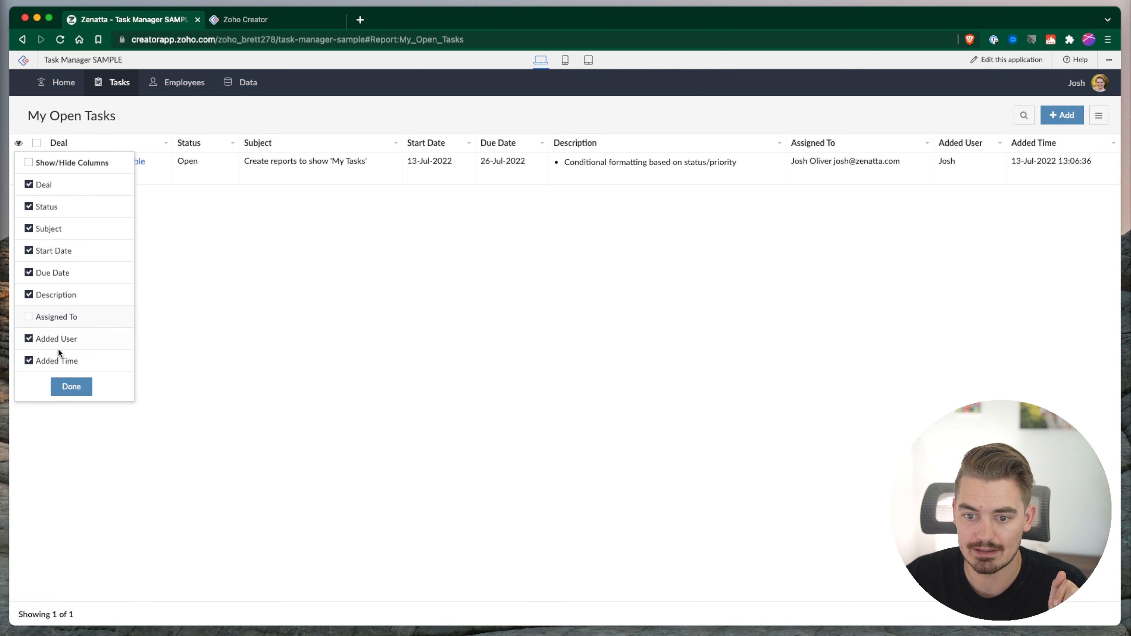
{"action": "left_click", "coordinate": [71, 386]}
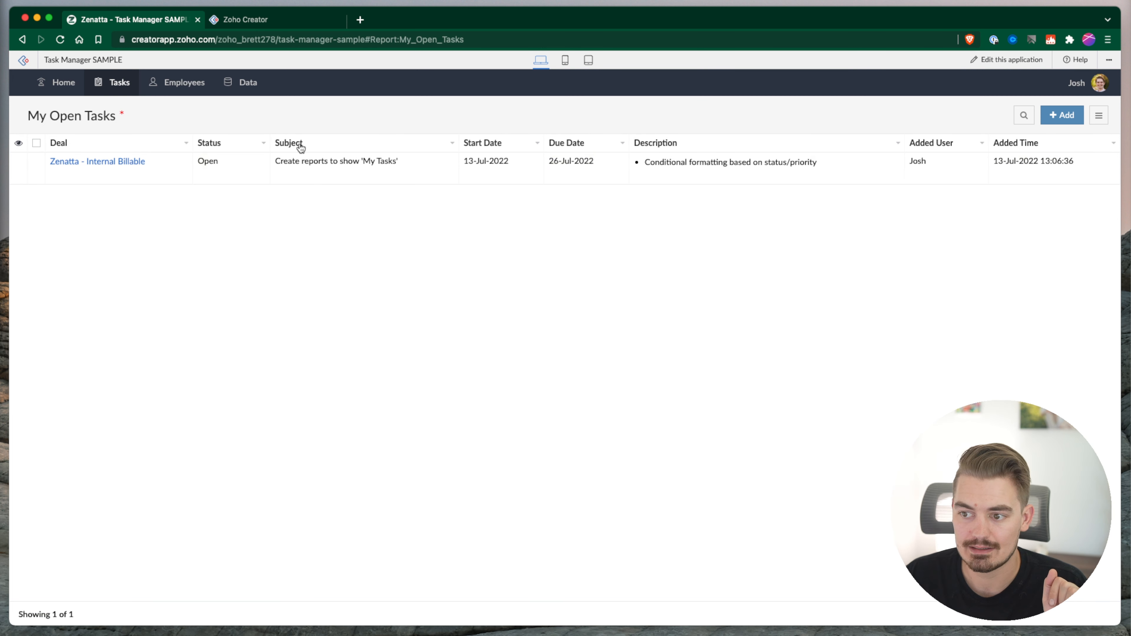
{"action": "mouse_move", "coordinate": [119, 115]}
{"action": "left_click_drag", "start_coordinate": [124, 113], "coordinate": [115, 110]}
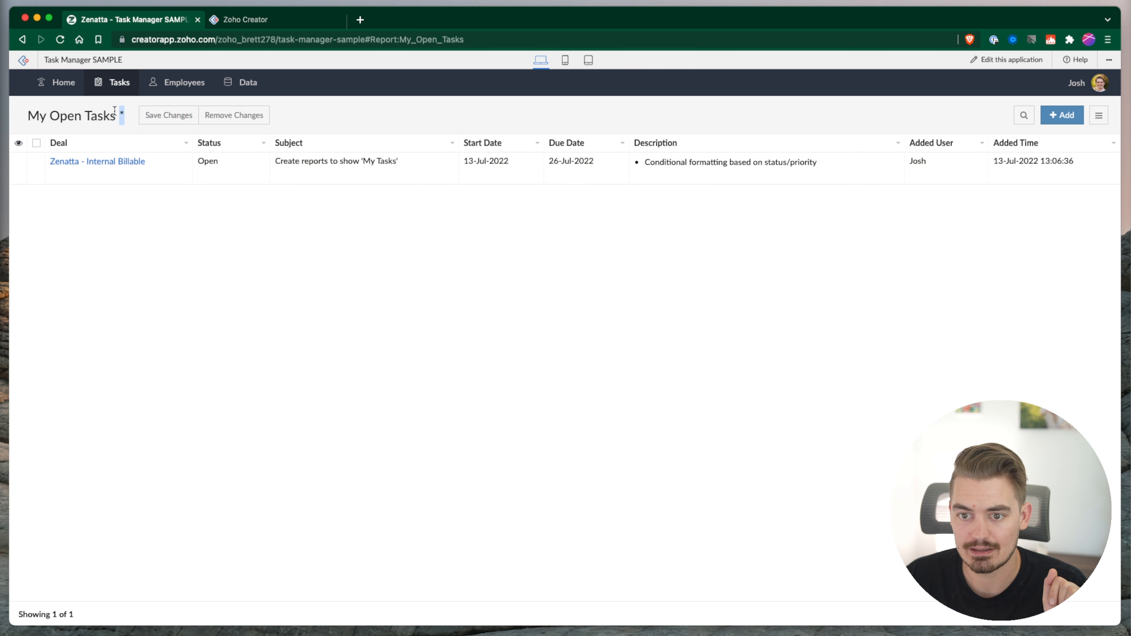
{"action": "left_click", "coordinate": [203, 257]}
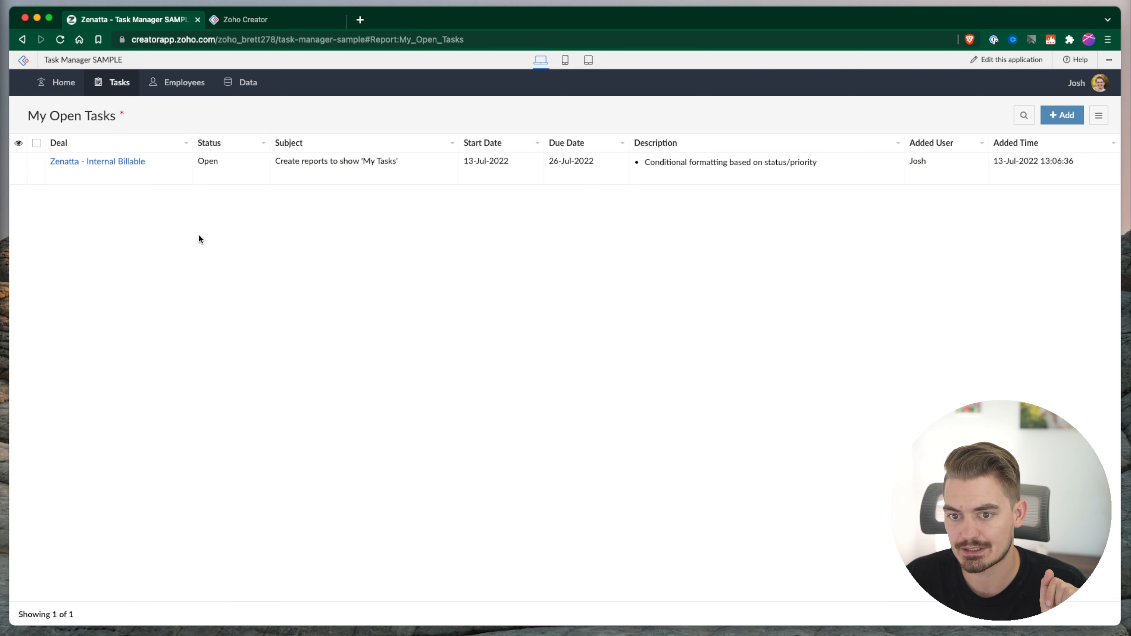
{"action": "left_click", "coordinate": [175, 117]}
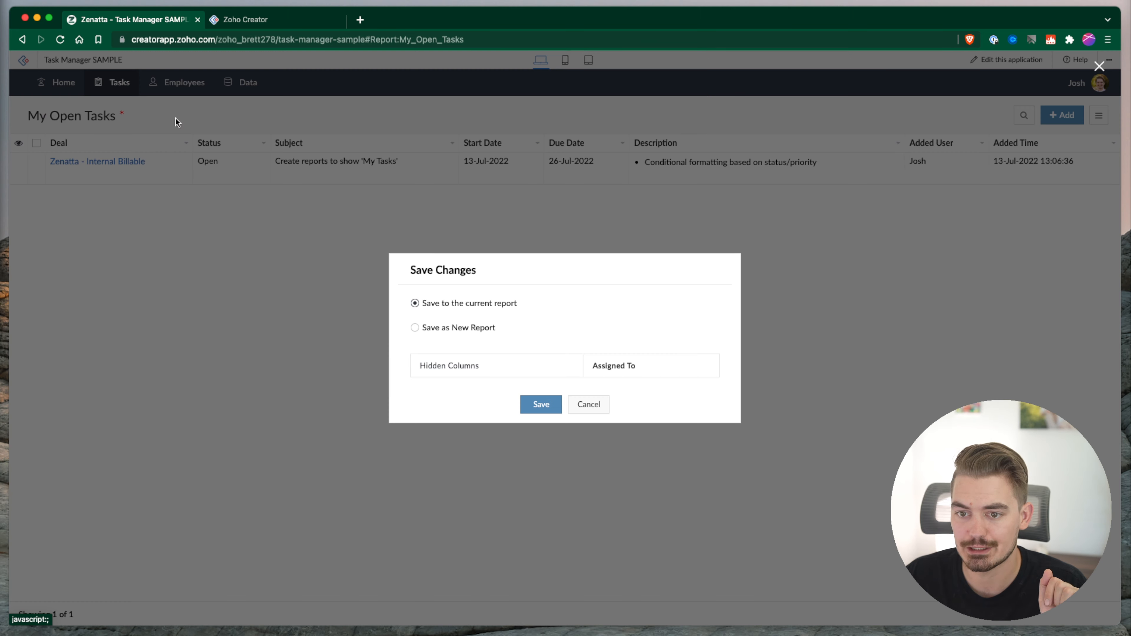
{"action": "left_click", "coordinate": [534, 411]}
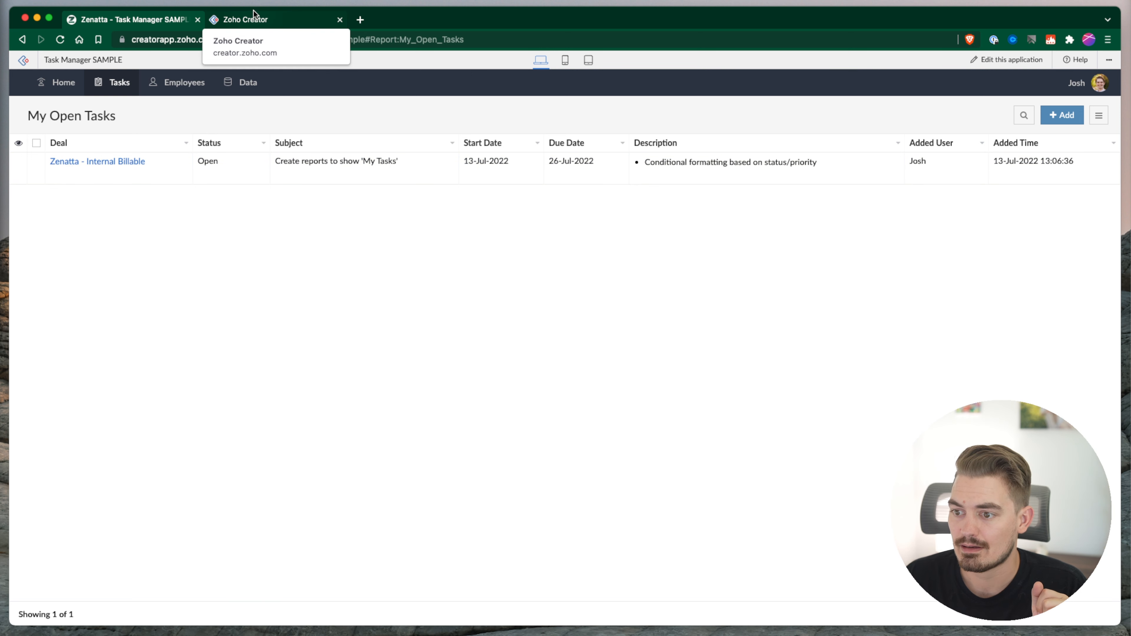
View the task record's details in the live report, return to the application editor, and close the quick view field configuration
{"action": "left_click", "coordinate": [327, 181]}
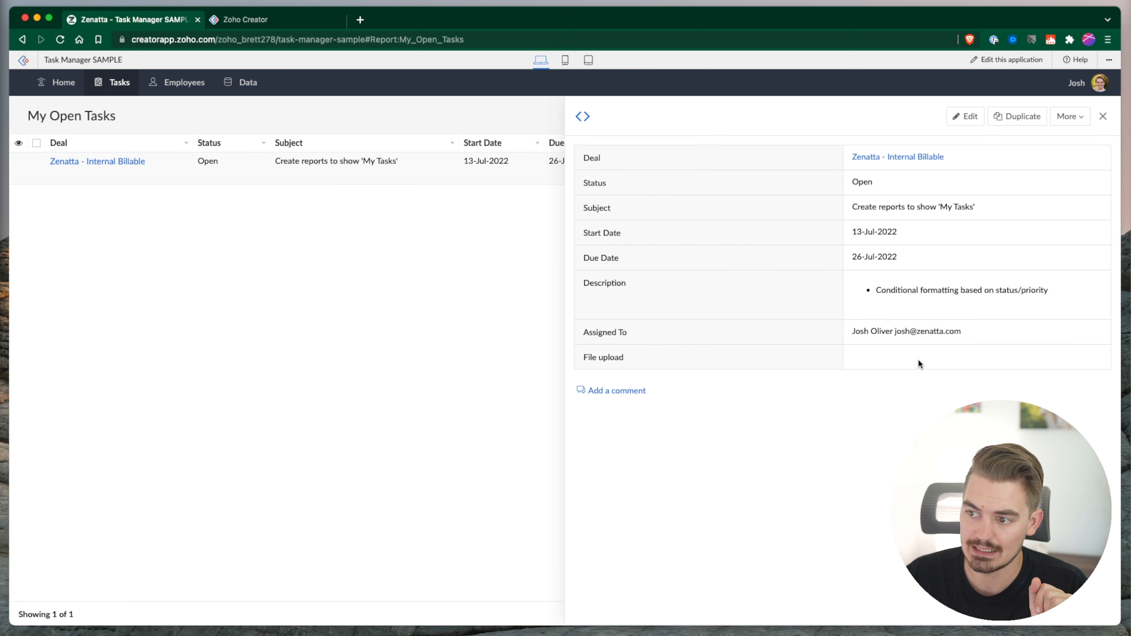
{"action": "left_click", "coordinate": [258, 20]}
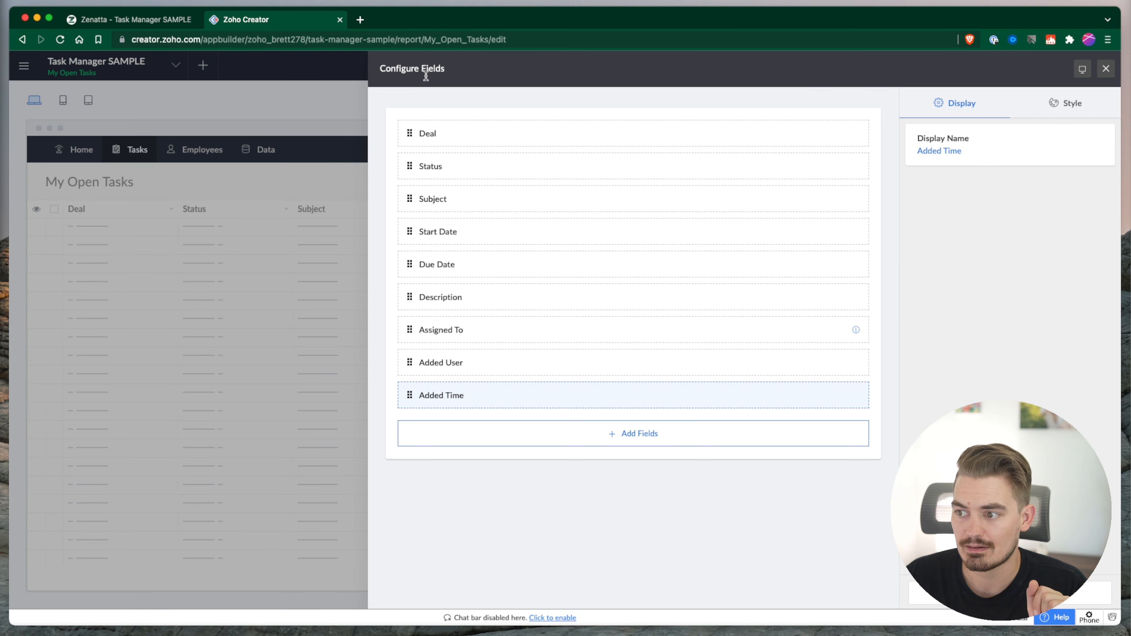
{"action": "left_click", "coordinate": [1105, 68]}
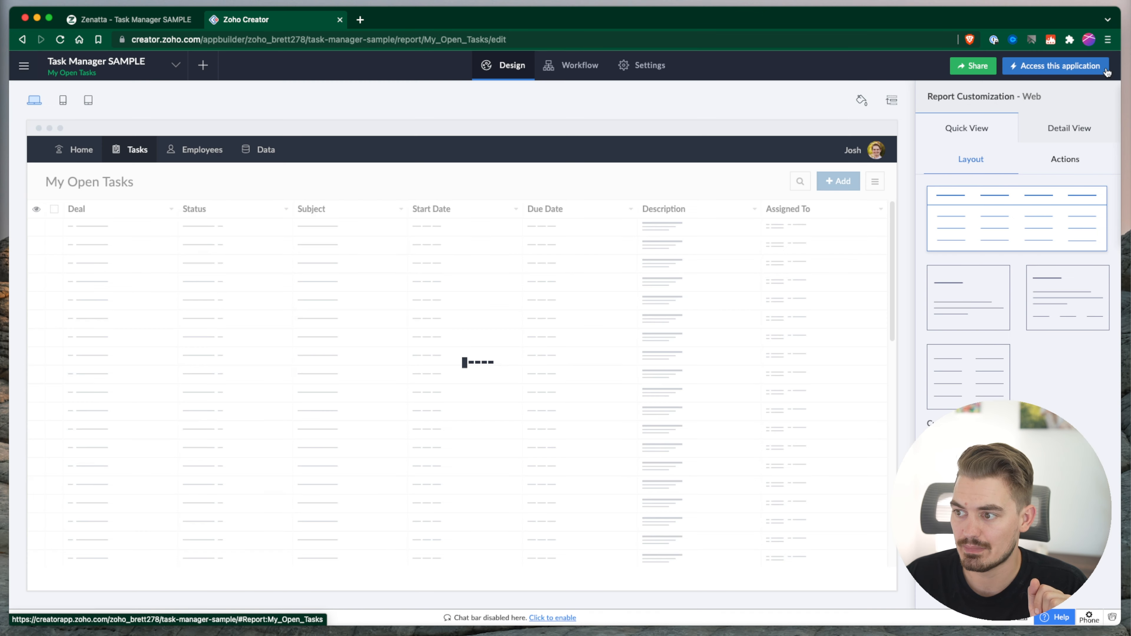
Review the configured and available fields of the Detail View's simple list layout, and close the configuration
{"action": "left_click", "coordinate": [1070, 129]}
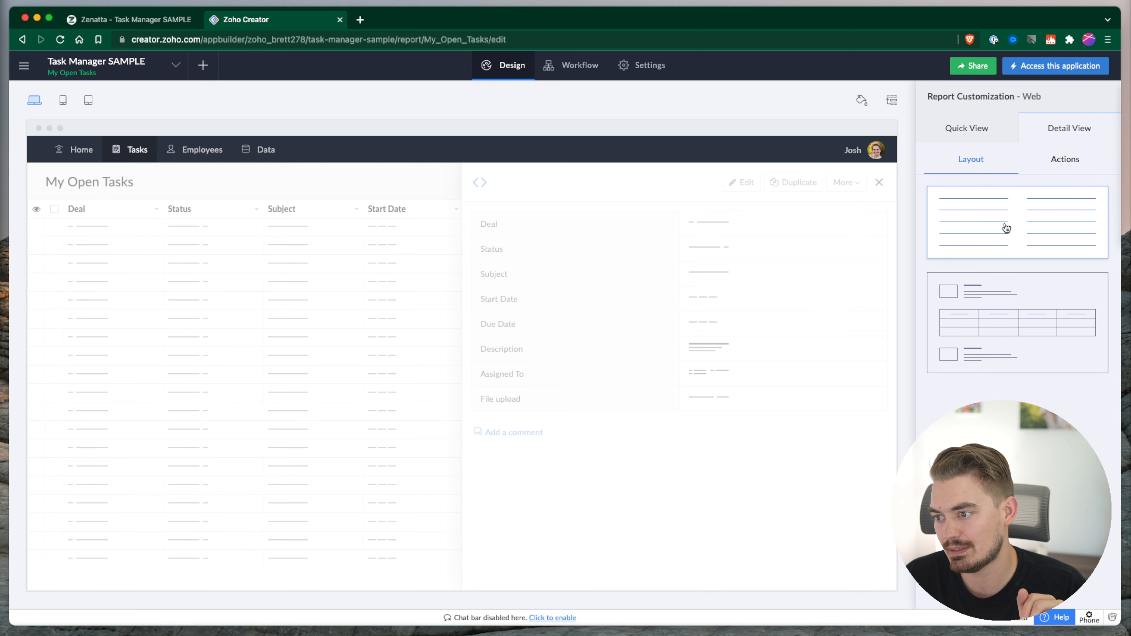
{"action": "left_click", "coordinate": [978, 222]}
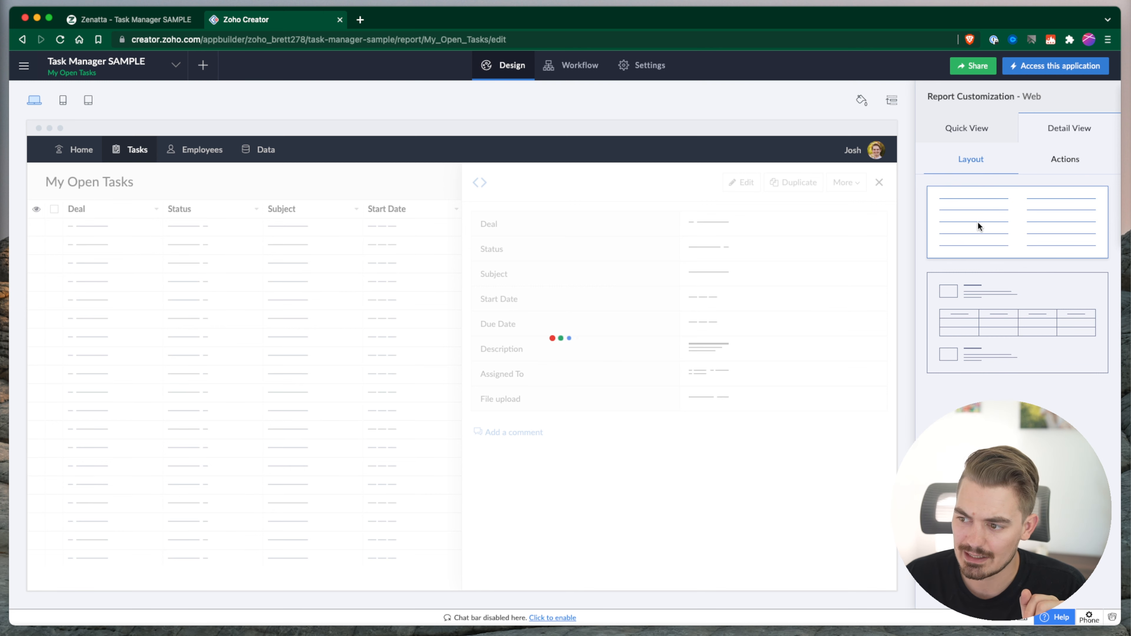
{"action": "left_click", "coordinate": [740, 425]}
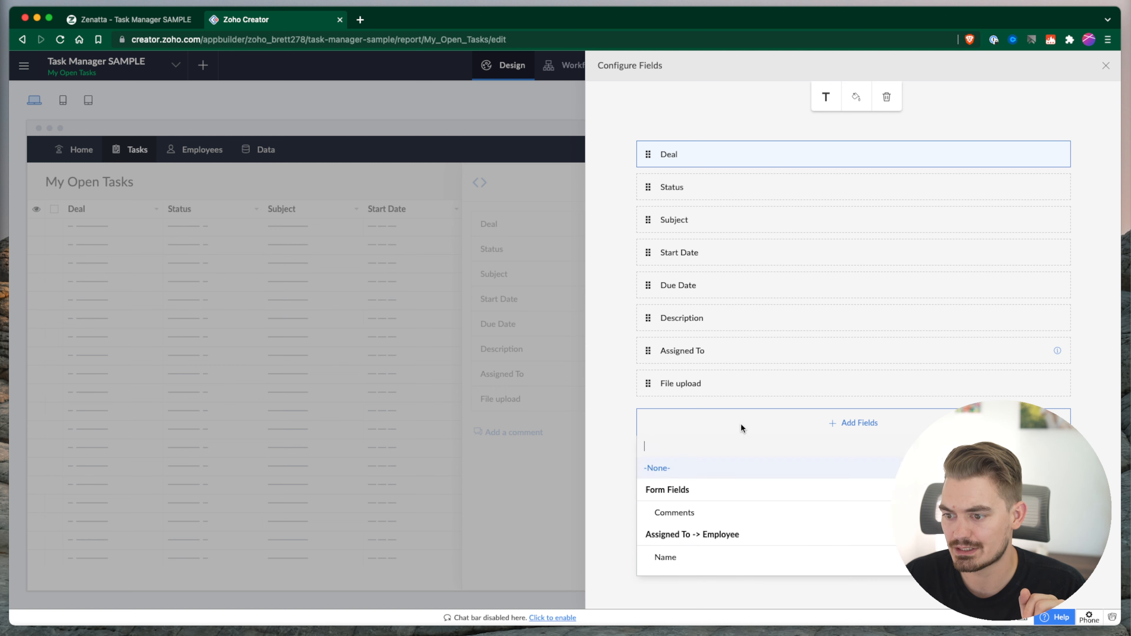
{"action": "scroll", "coordinate": [760, 535], "scroll_direction": "down", "scroll_amount": 5}
{"action": "scroll", "coordinate": [766, 523], "scroll_direction": "up", "scroll_amount": 5}
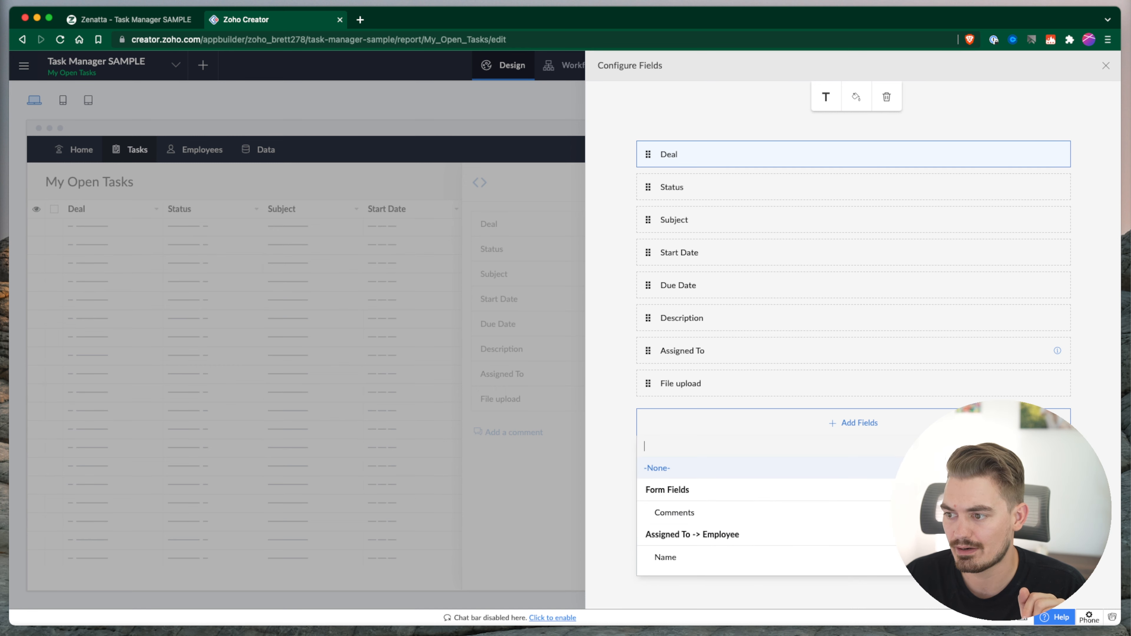
{"action": "left_click", "coordinate": [1105, 68]}
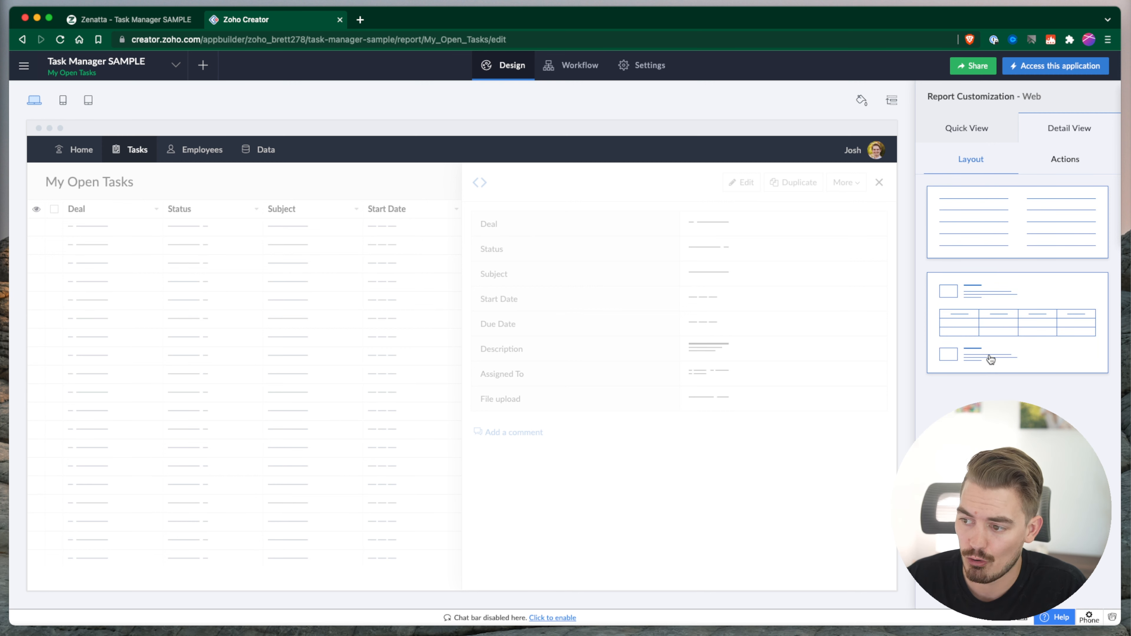
Open the block-based Detail View layout and create a block from the Task (Comments) internal relation
{"action": "left_click", "coordinate": [988, 335]}
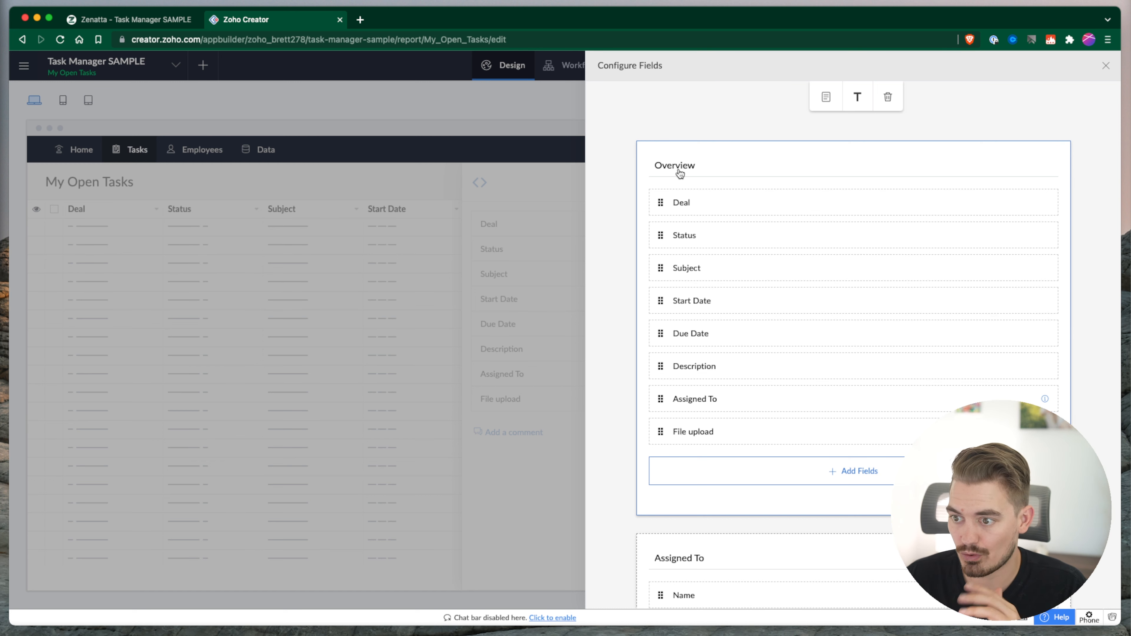
{"action": "scroll", "coordinate": [725, 216], "scroll_direction": "down", "scroll_amount": 8}
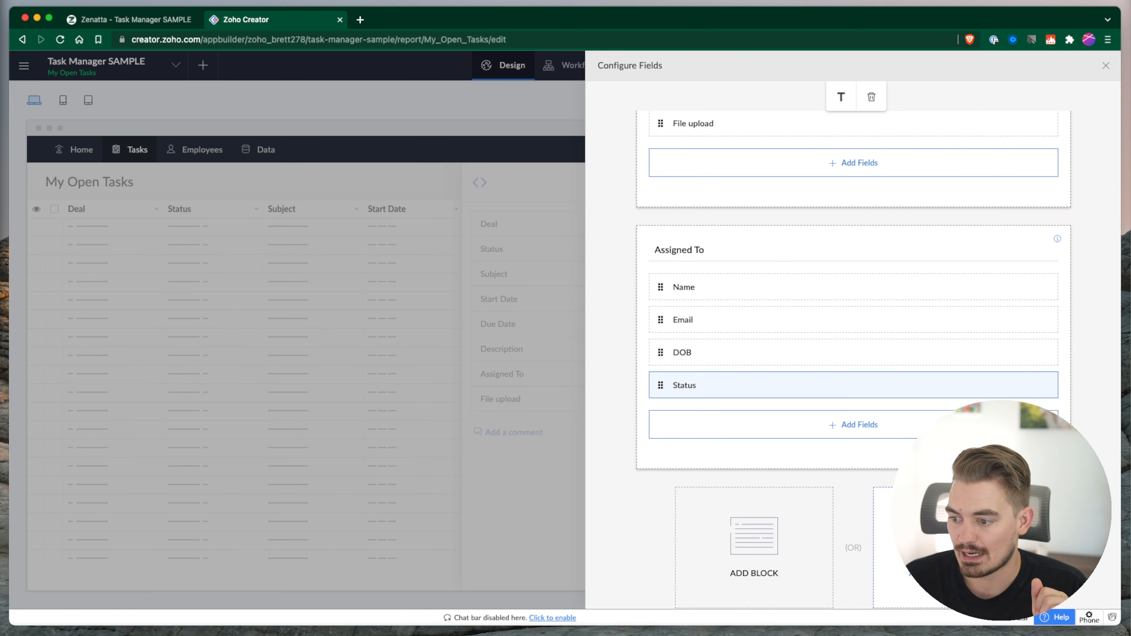
{"action": "left_click", "coordinate": [940, 549]}
{"action": "left_click", "coordinate": [523, 339]}
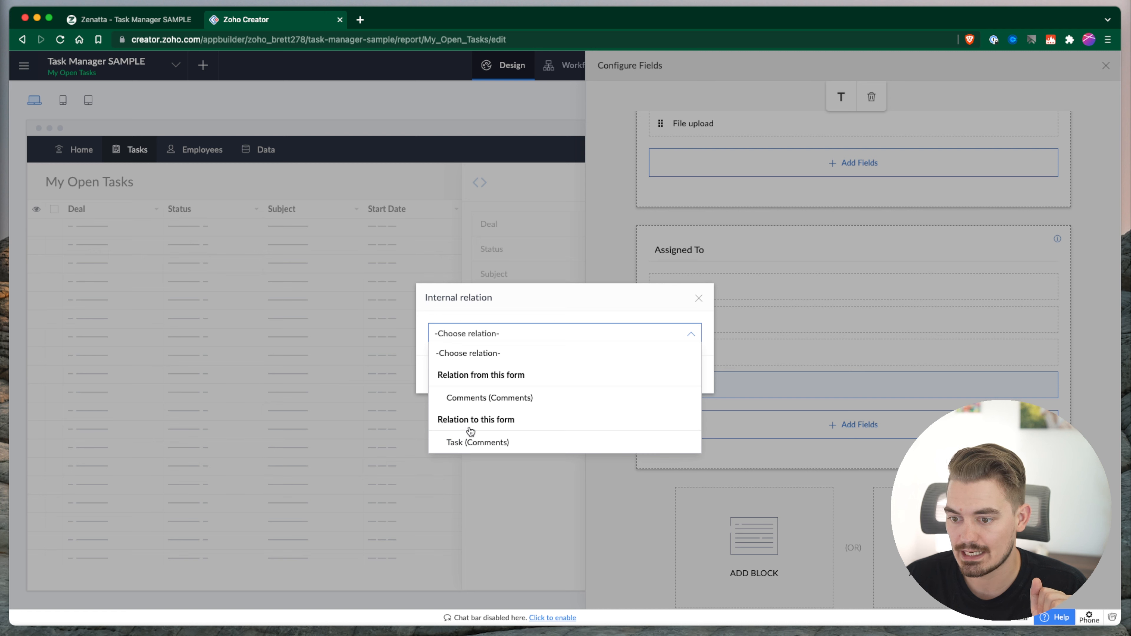
{"action": "left_click", "coordinate": [462, 442]}
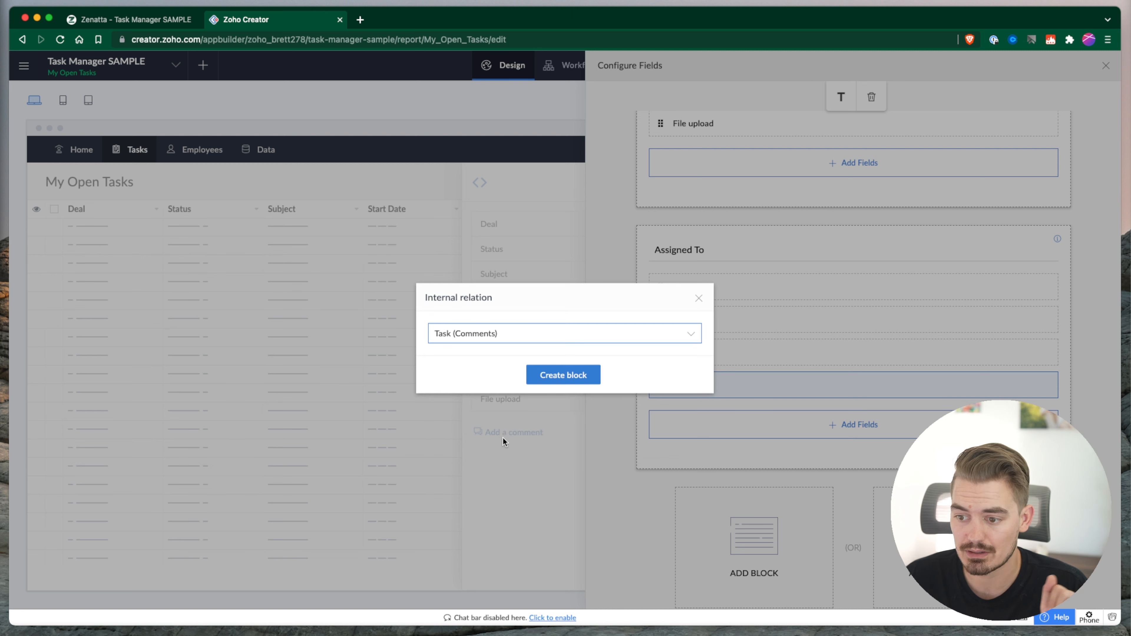
{"action": "left_click", "coordinate": [561, 377]}
Add the system fields Added Time and Added User to the Comments block of the Detail View
{"action": "scroll", "coordinate": [863, 486], "scroll_direction": "down", "scroll_amount": 4}
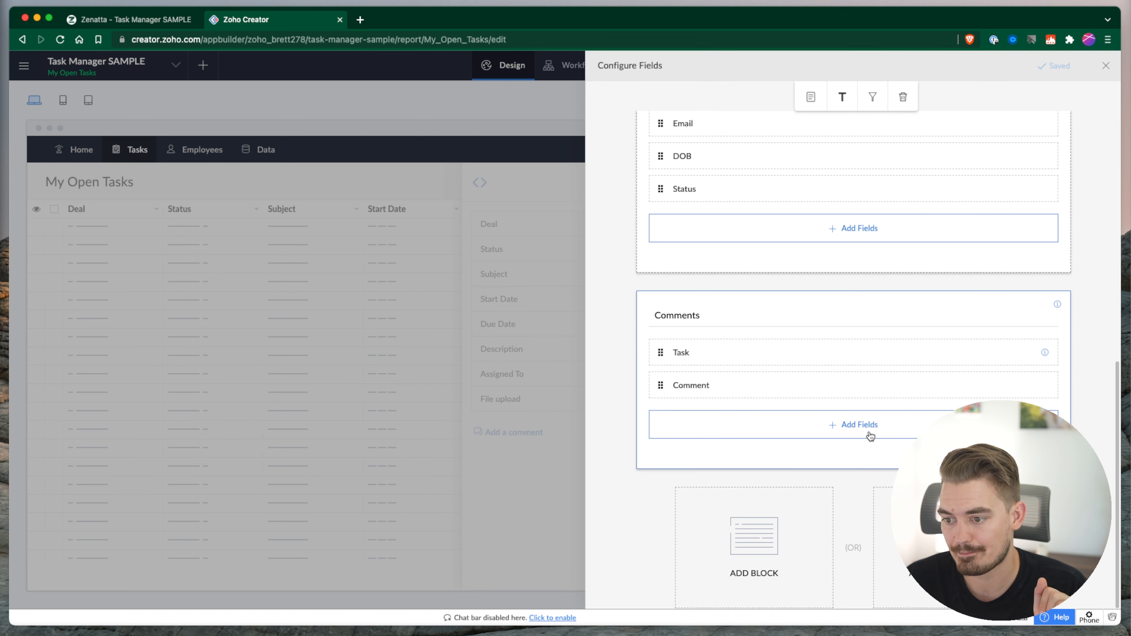
{"action": "left_click", "coordinate": [865, 430]}
{"action": "type", "text": "add"}
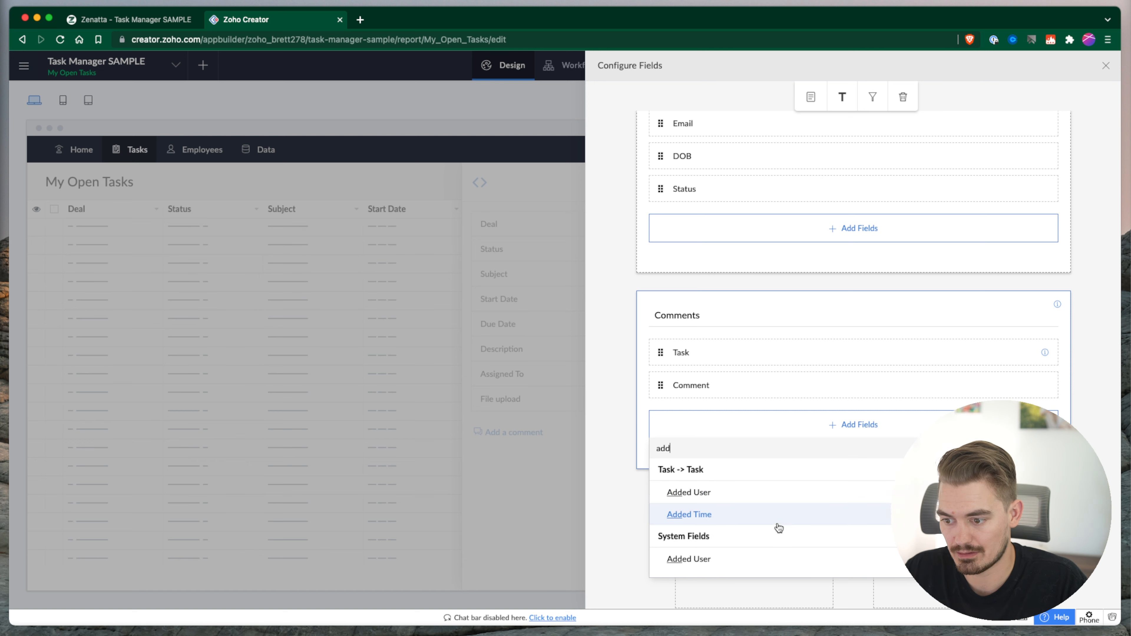
{"action": "left_click", "coordinate": [747, 570]}
{"action": "left_click", "coordinate": [759, 467]}
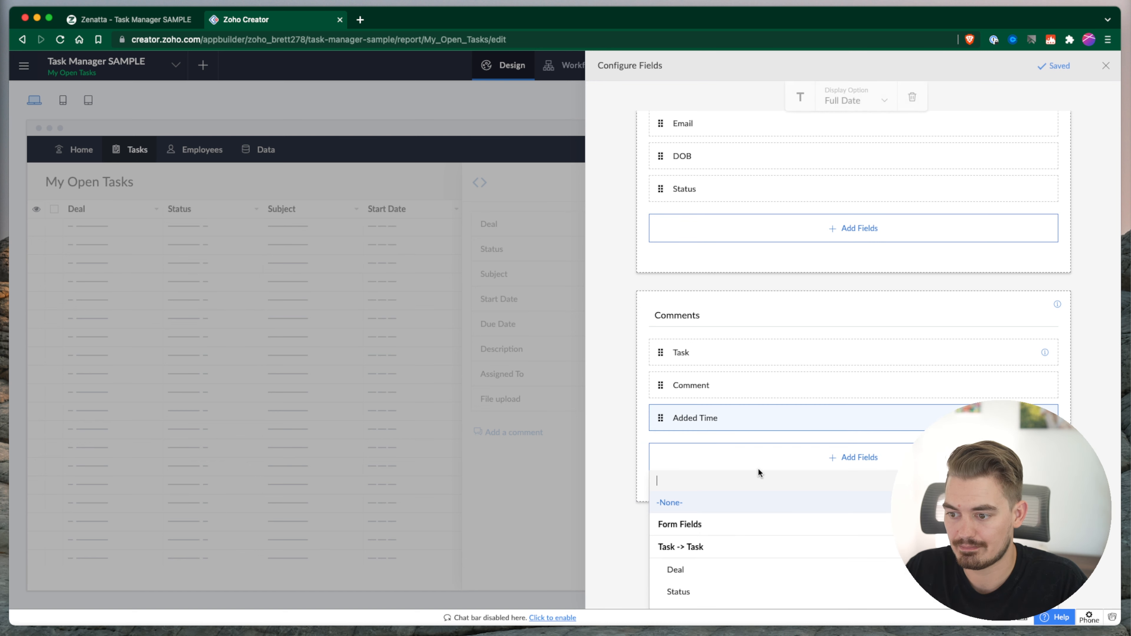
{"action": "type", "text": "added"}
{"action": "left_click", "coordinate": [756, 592]}
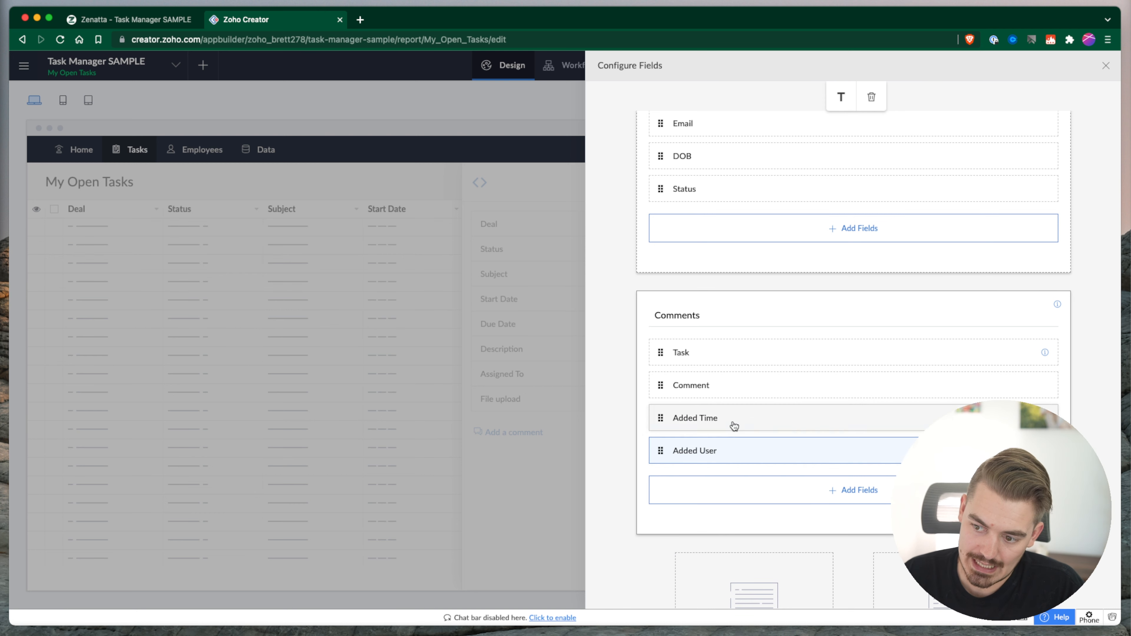
Compare the Task relation and system field matches for "added" in the Comments block's available fields, and close the list
{"action": "left_click", "coordinate": [794, 494]}
{"action": "scroll", "coordinate": [721, 457], "scroll_direction": "down", "scroll_amount": 1}
{"action": "type", "text": "added"}
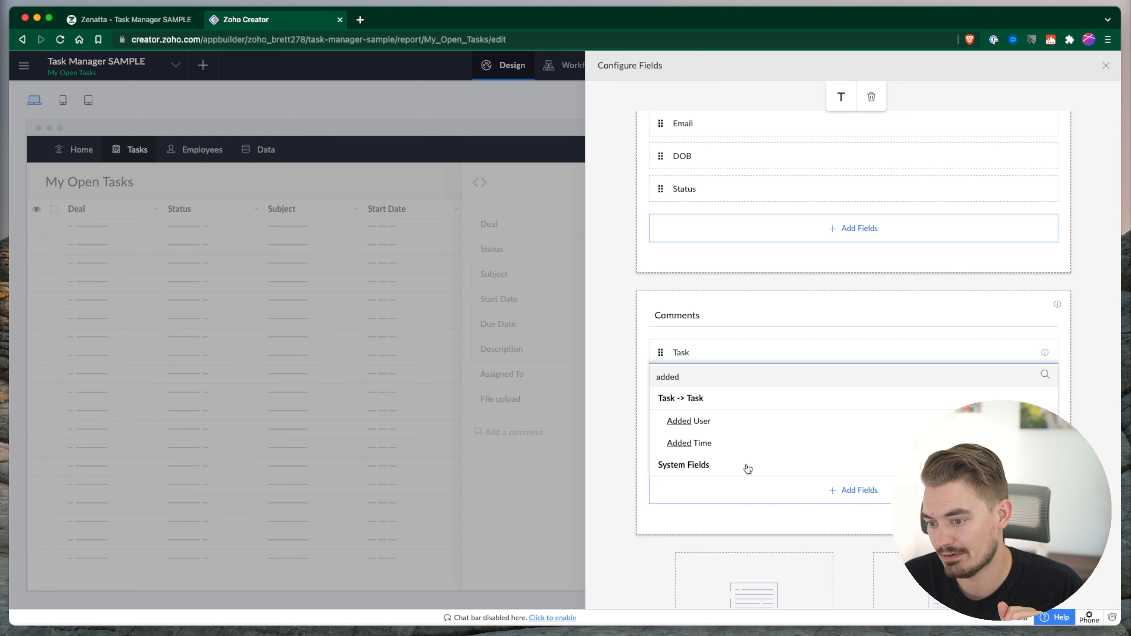
{"action": "left_click", "coordinate": [606, 358]}
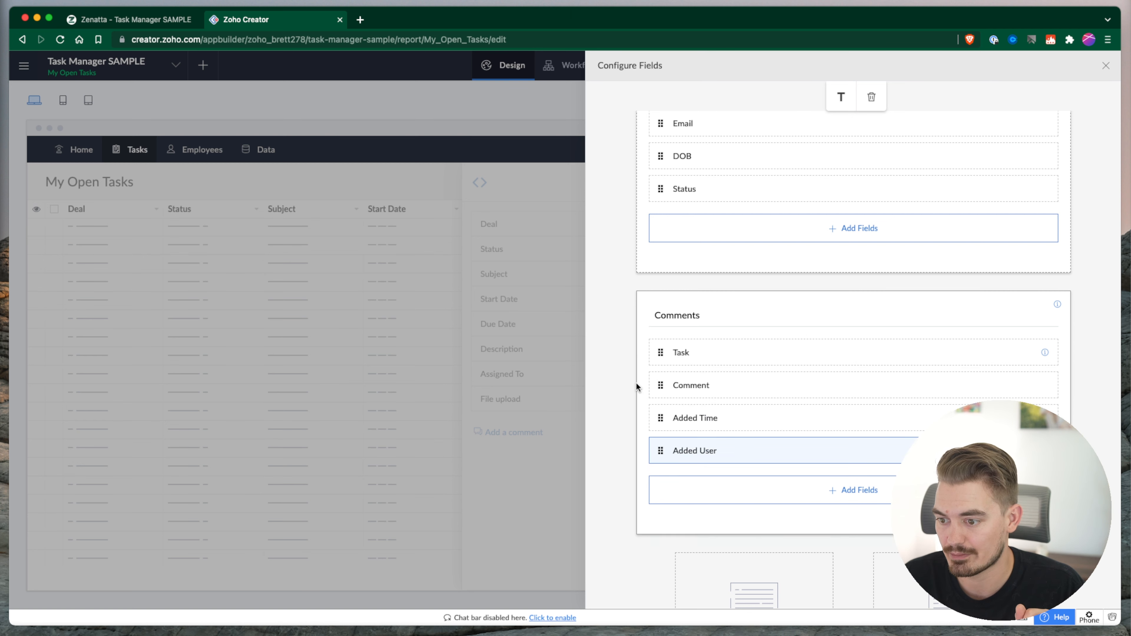
Add the system fields Added User and Added Time below File upload in the Detail View's overview block
{"action": "scroll", "coordinate": [635, 382], "scroll_direction": "up", "scroll_amount": 5}
{"action": "scroll", "coordinate": [725, 395], "scroll_direction": "up", "scroll_amount": 3}
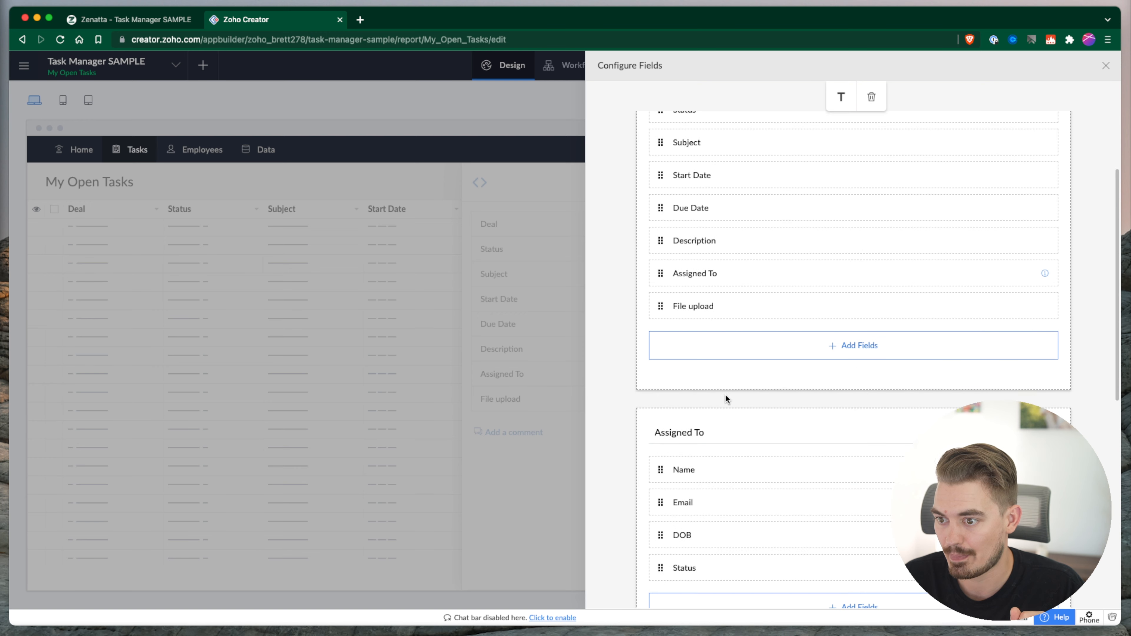
{"action": "left_click", "coordinate": [729, 344]}
{"action": "type", "text": "added"}
{"action": "scroll", "coordinate": [753, 450], "scroll_direction": "down", "scroll_amount": 1}
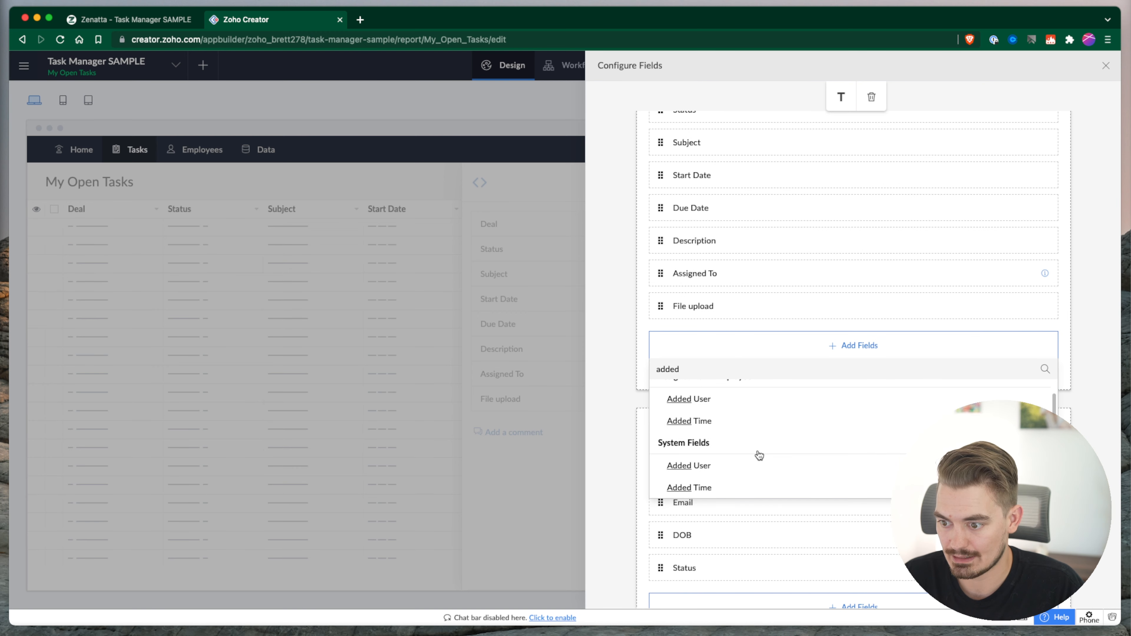
{"action": "left_click", "coordinate": [722, 470]}
{"action": "left_click", "coordinate": [720, 378]}
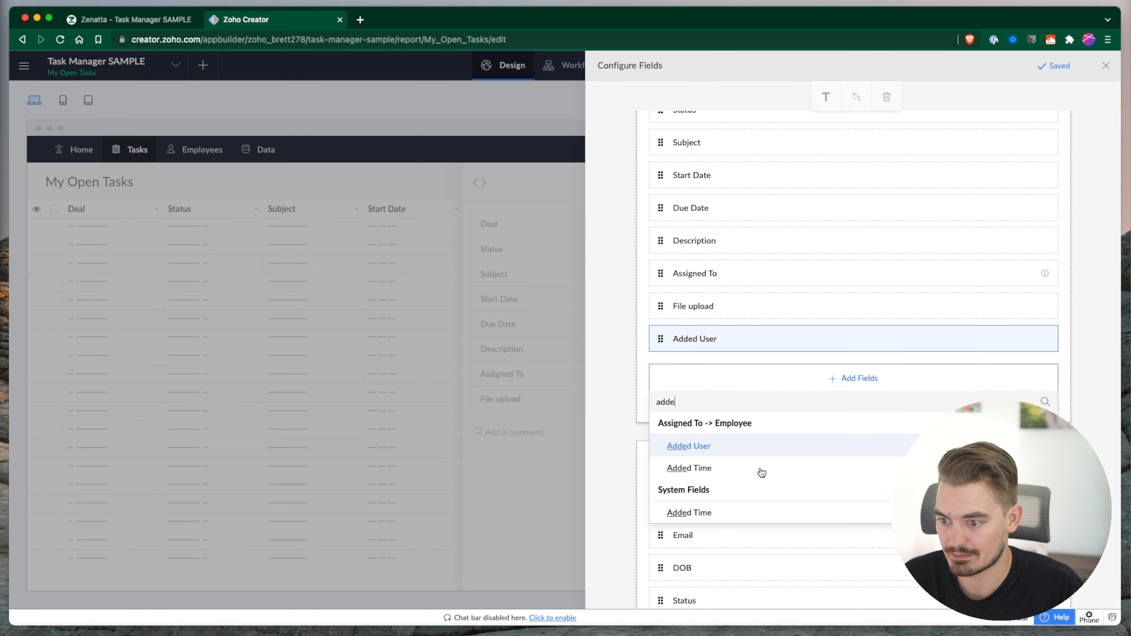
{"action": "left_click", "coordinate": [705, 514]}
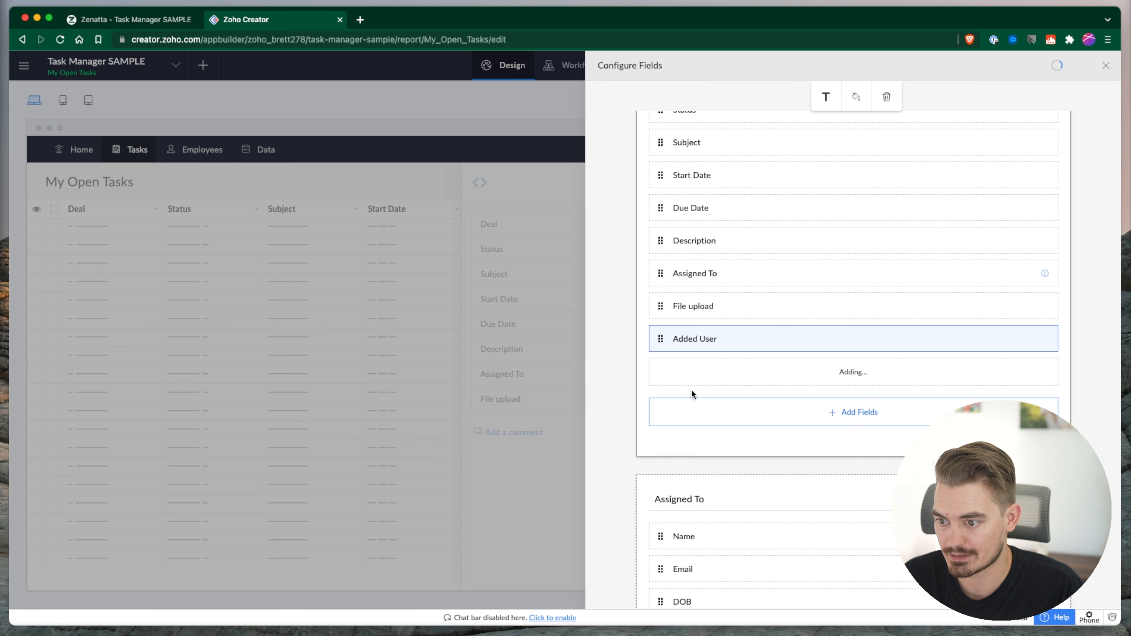
{"action": "left_click", "coordinate": [685, 383]}
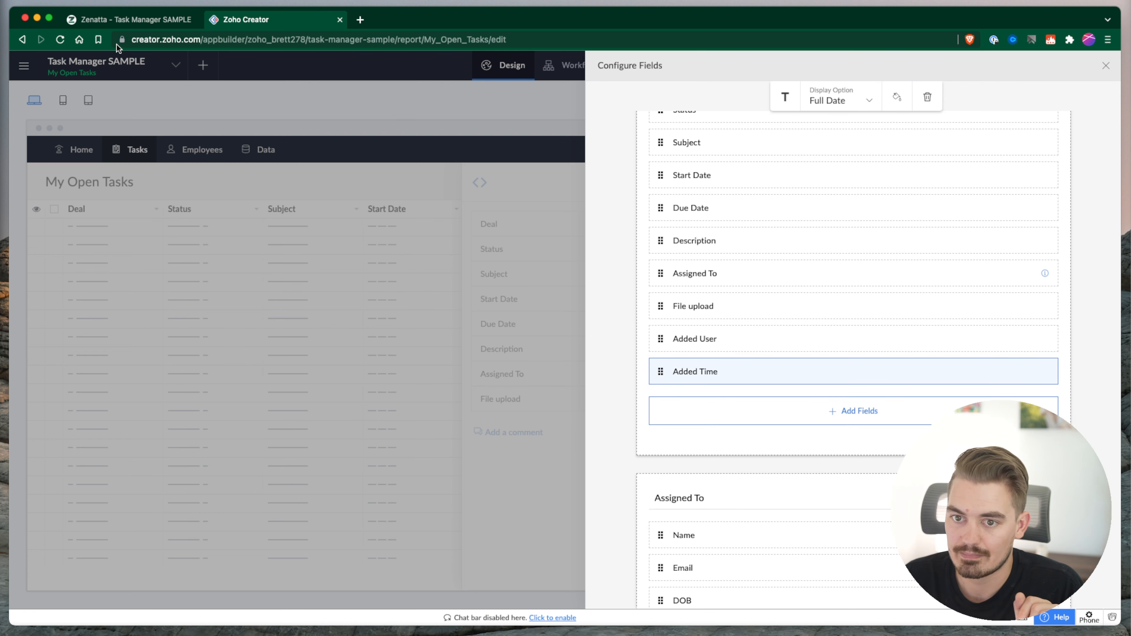
Switch to the live report and examine the Overview, Assigned To and Comments blocks of the task record's detail view
{"action": "left_click", "coordinate": [89, 20]}
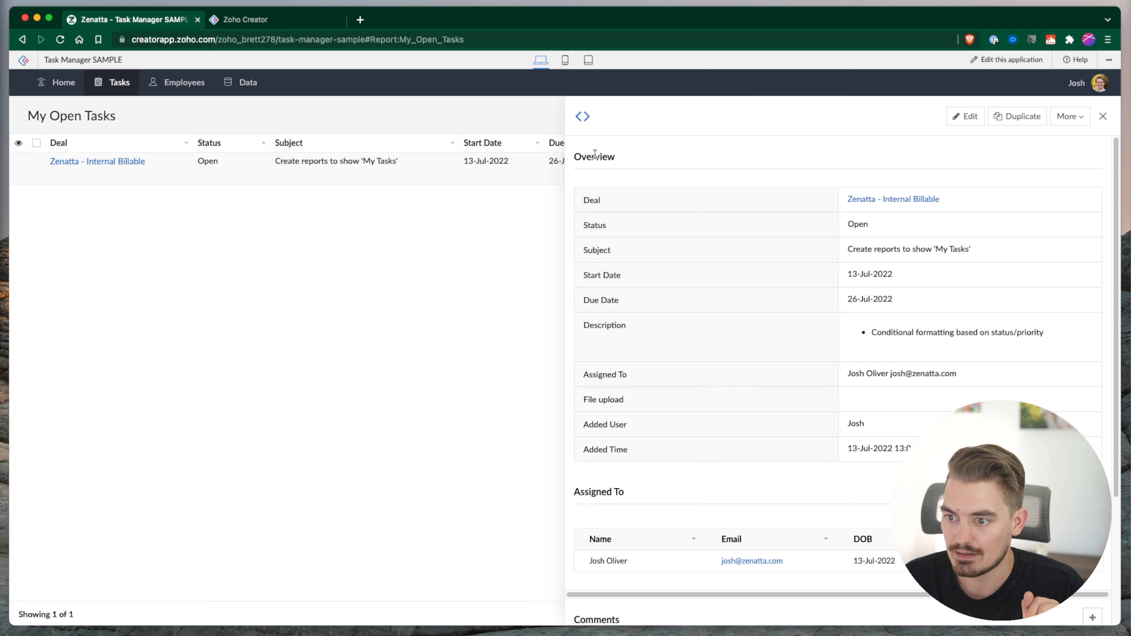
{"action": "scroll", "coordinate": [671, 349], "scroll_direction": "down", "scroll_amount": 5}
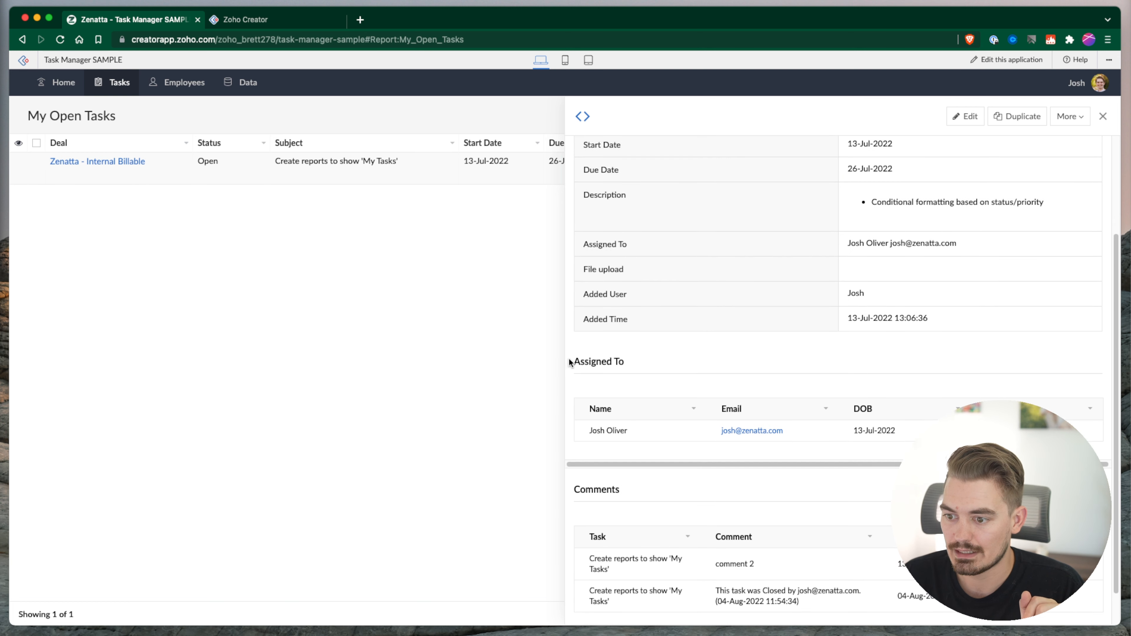
{"action": "left_click_drag", "start_coordinate": [572, 362], "coordinate": [636, 364]}
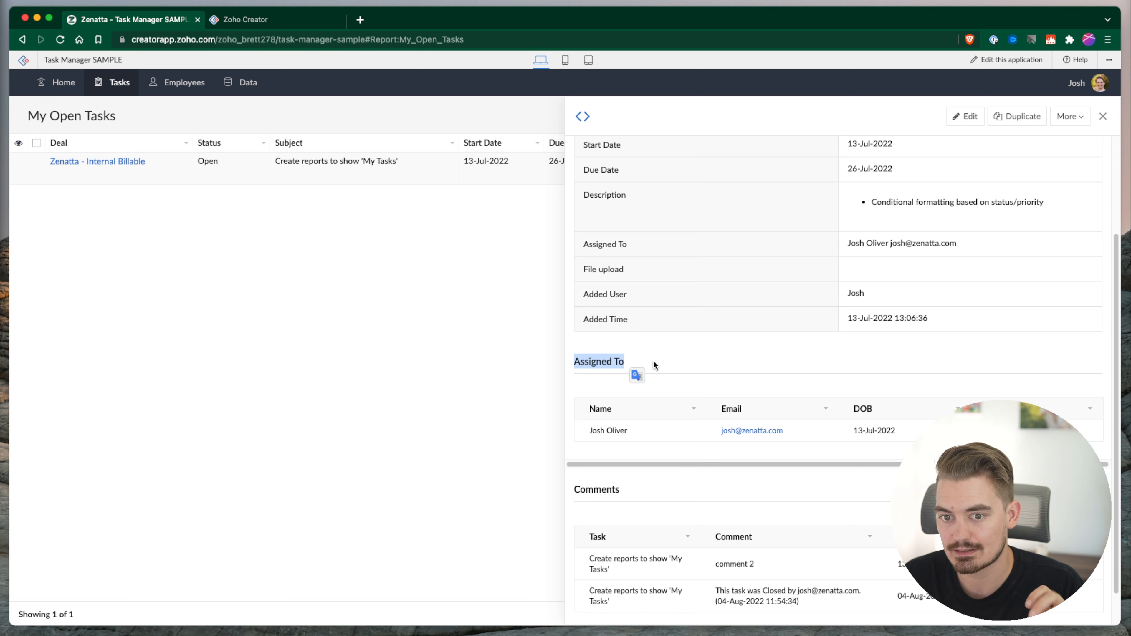
{"action": "scroll", "coordinate": [658, 395], "scroll_direction": "down", "scroll_amount": 1}
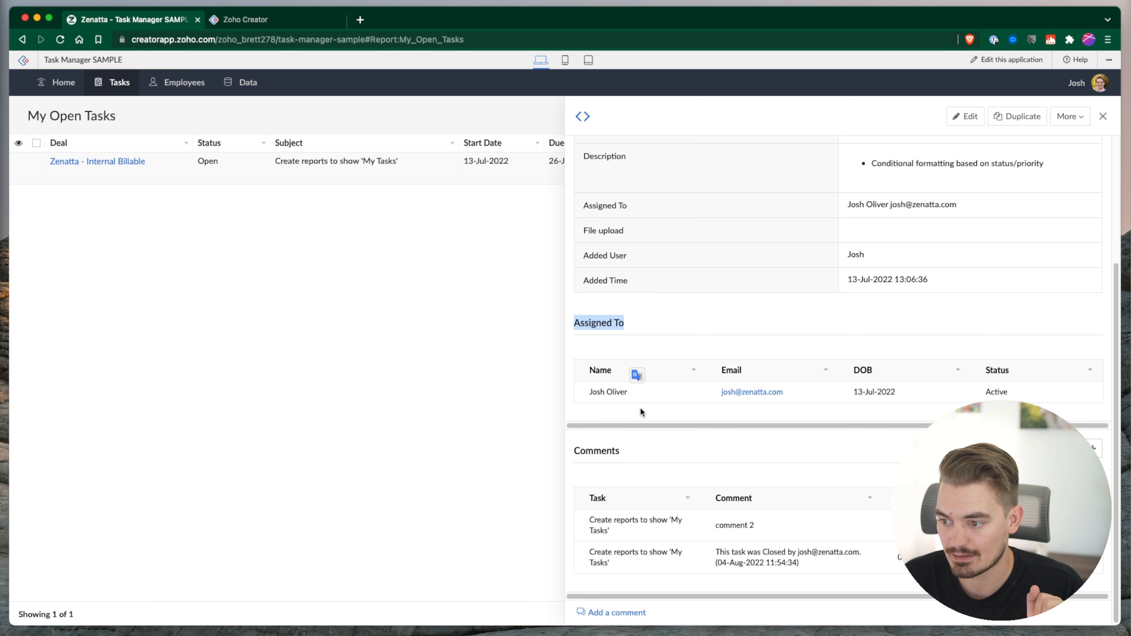
{"action": "left_click_drag", "start_coordinate": [573, 451], "coordinate": [651, 457]}
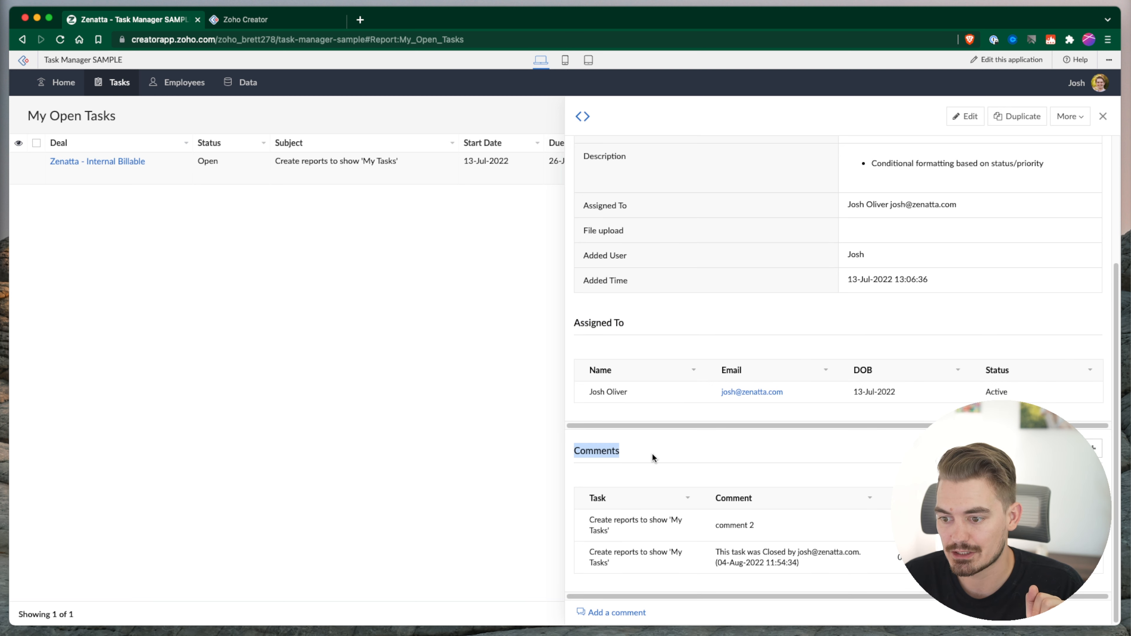
{"action": "left_click", "coordinate": [698, 457]}
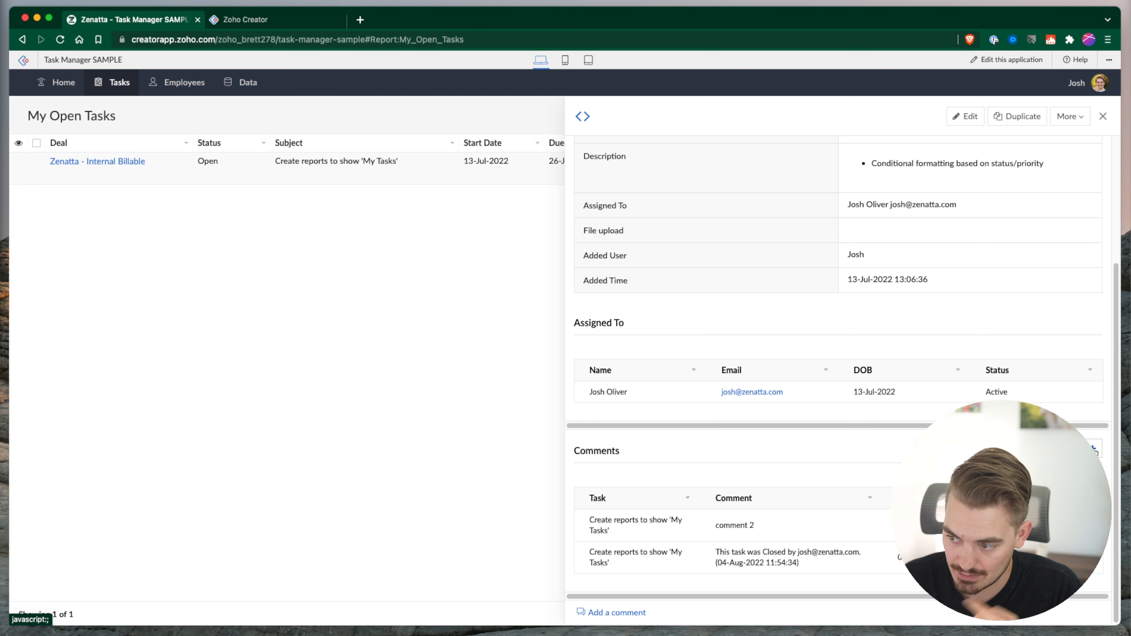
Open the new comment form from the live Comments block, close it without submitting, and return to the record's overview
{"action": "left_click", "coordinate": [1093, 450]}
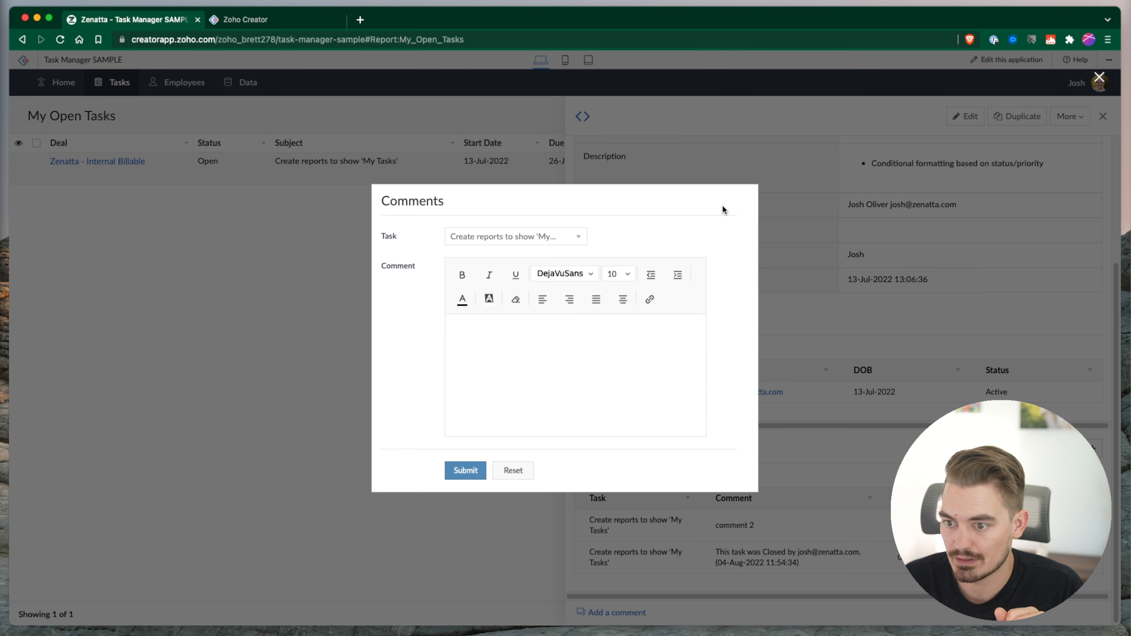
{"action": "left_click", "coordinate": [1098, 82]}
{"action": "scroll", "coordinate": [772, 455], "scroll_direction": "up", "scroll_amount": 1}
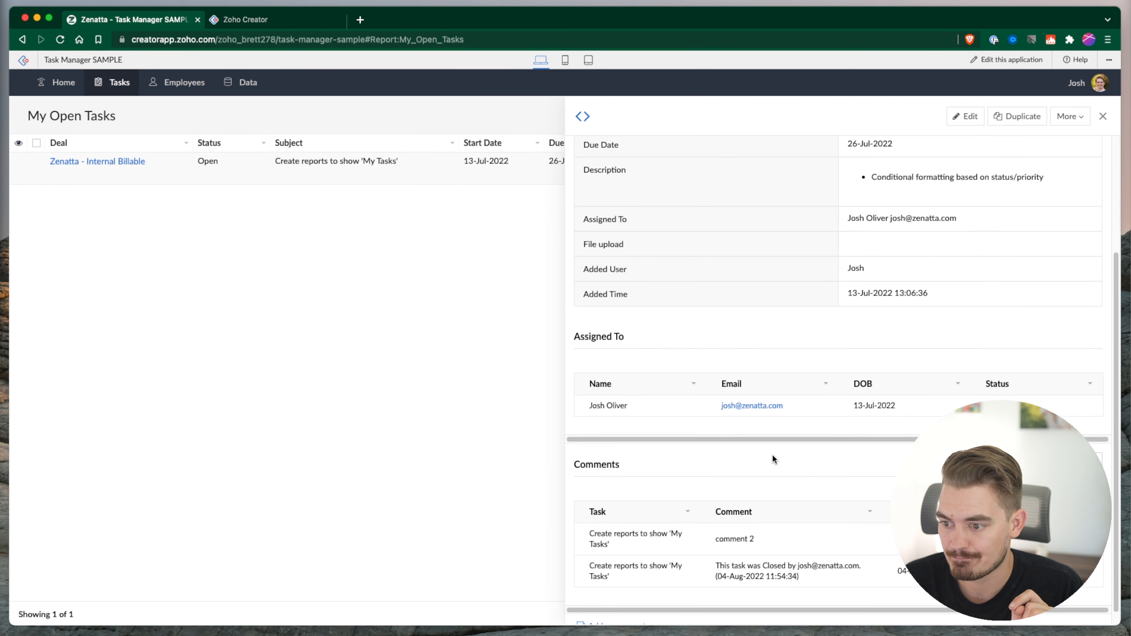
{"action": "scroll", "coordinate": [634, 340], "scroll_direction": "up", "scroll_amount": 5}
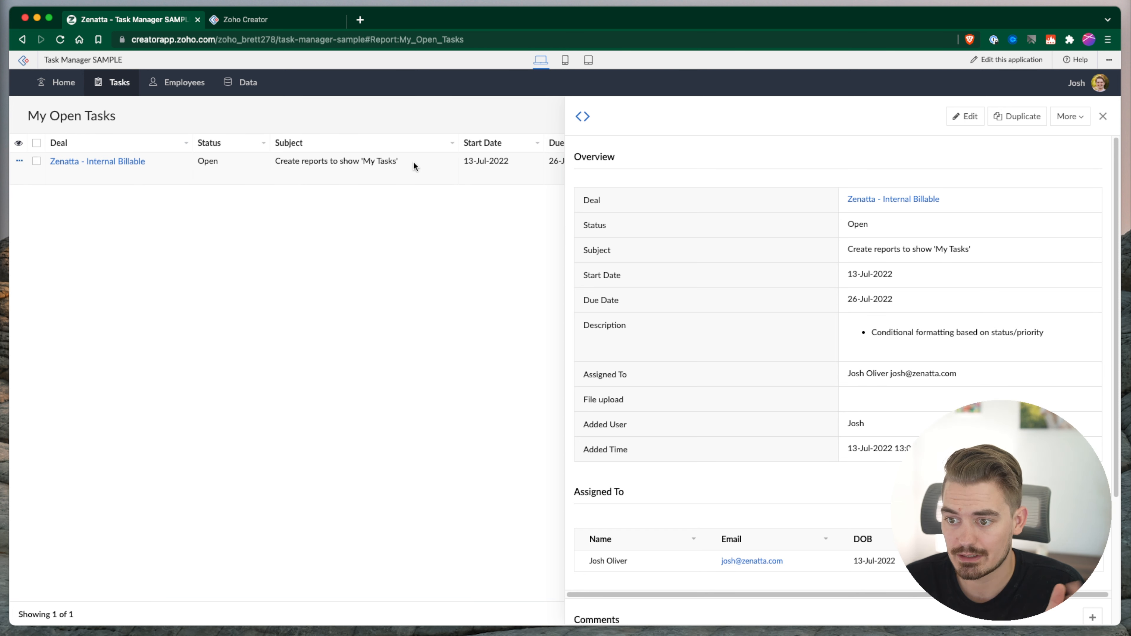
Return to the application editor and review the record actions configured for the Detail View and the Quick View
{"action": "left_click", "coordinate": [249, 22]}
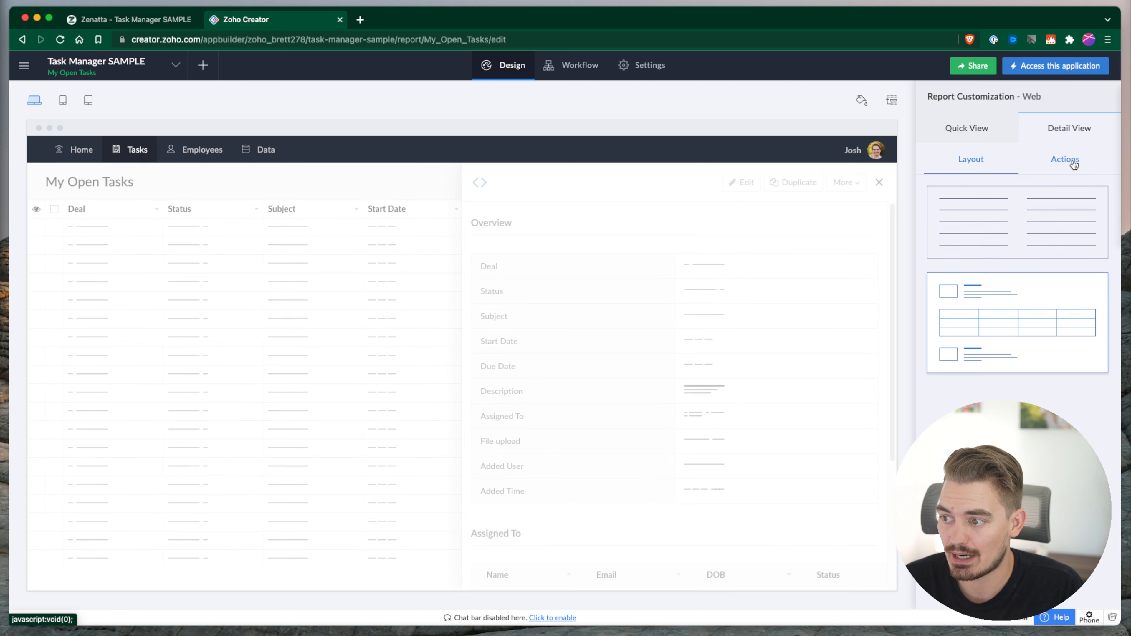
{"action": "left_click", "coordinate": [1073, 162]}
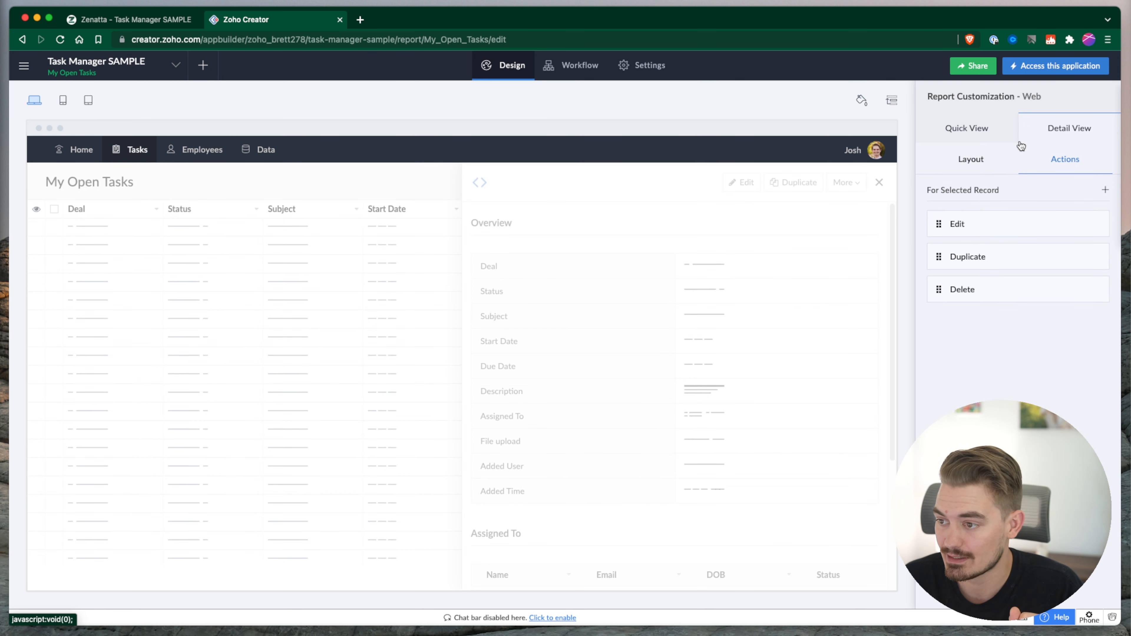
{"action": "left_click", "coordinate": [983, 132]}
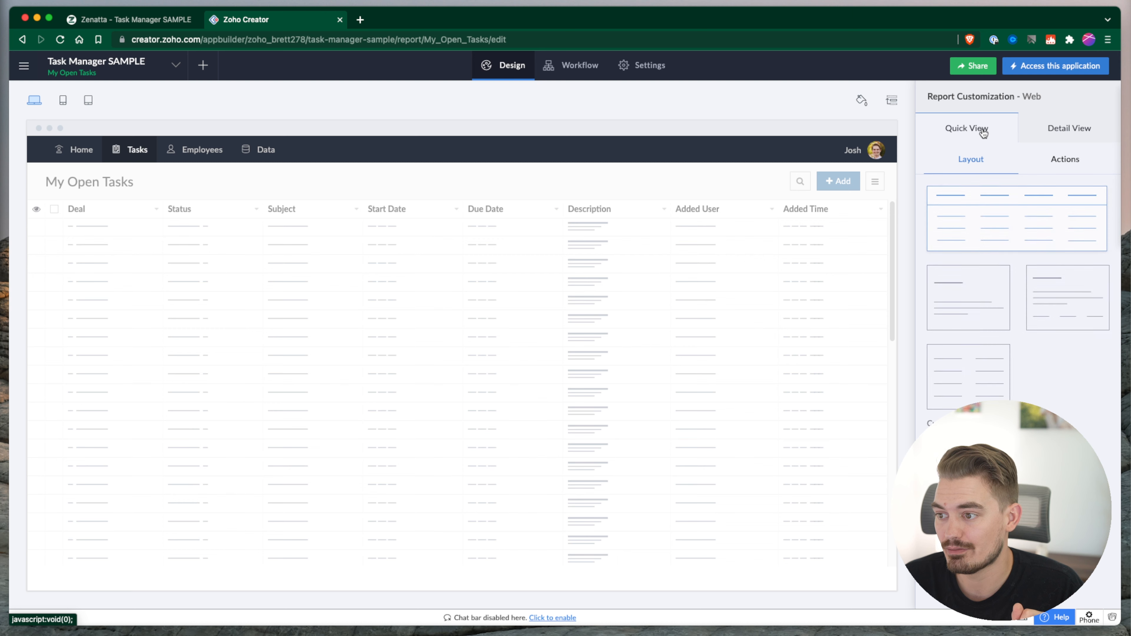
{"action": "left_click", "coordinate": [1059, 166]}
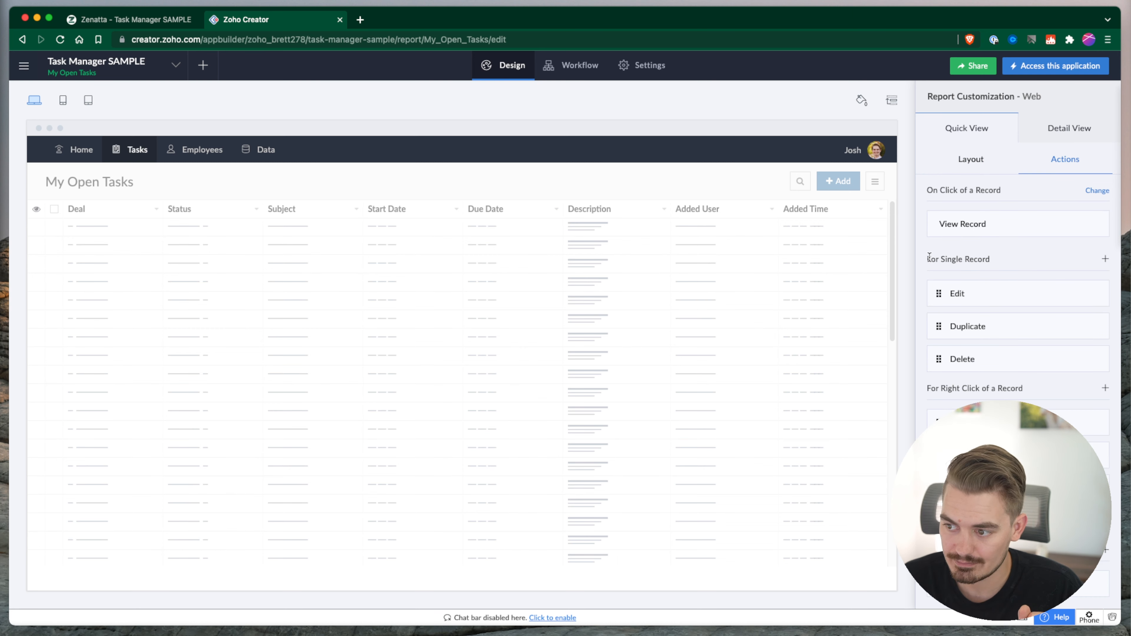
In the live report, close the record details and inspect the task's context actions, single-record actions and selected-record actions
{"action": "left_click", "coordinate": [134, 19]}
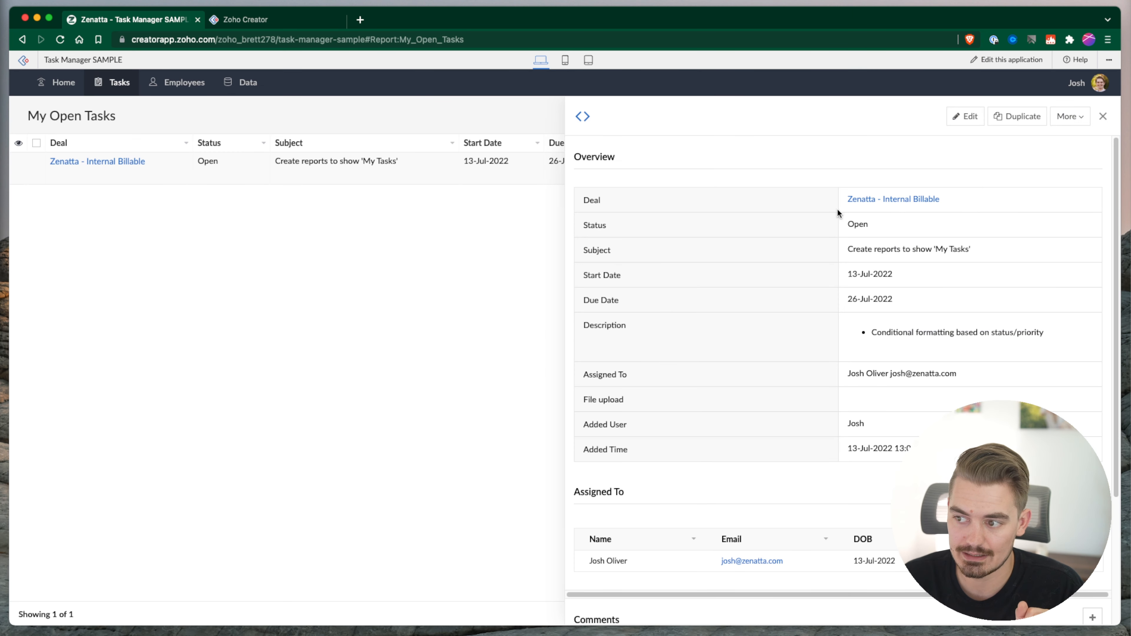
{"action": "left_click", "coordinate": [1102, 116]}
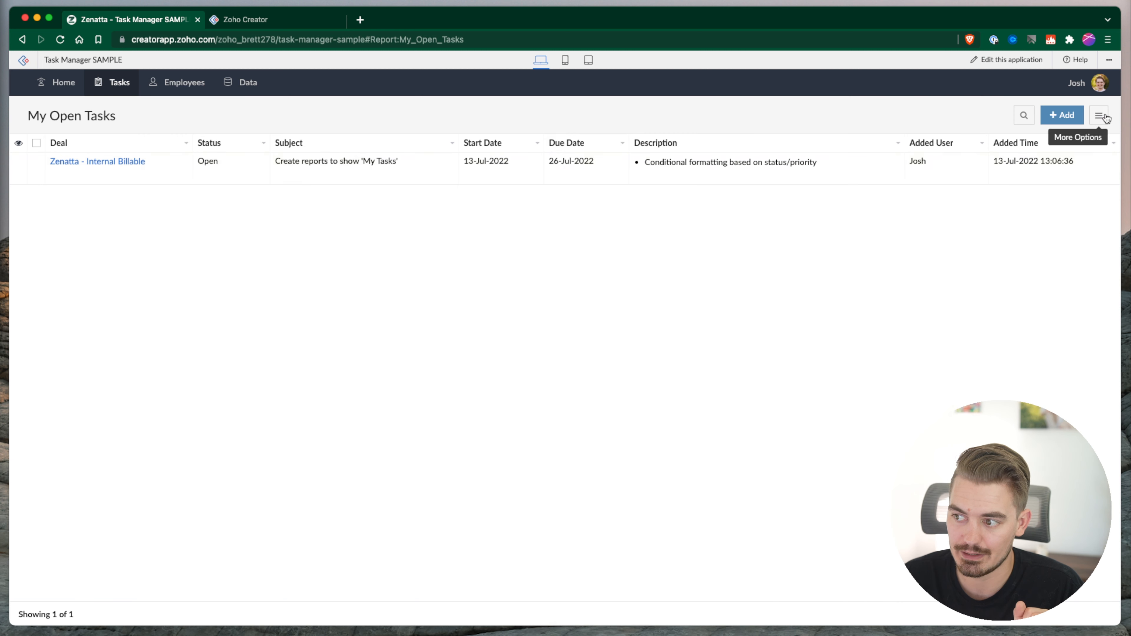
{"action": "right_click", "coordinate": [298, 169]}
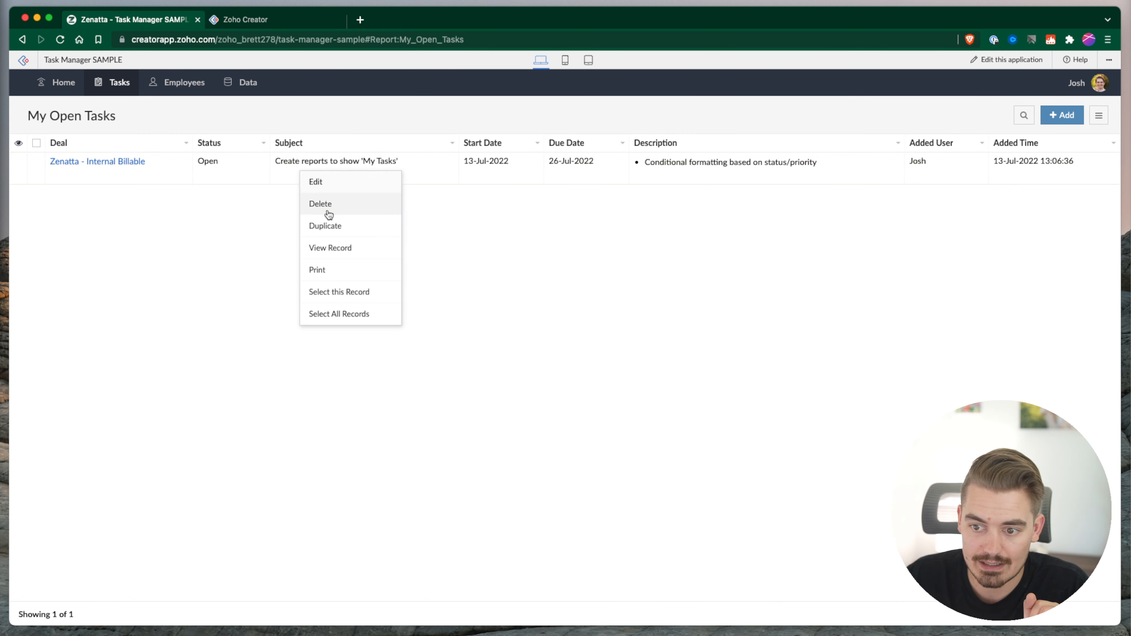
{"action": "left_click", "coordinate": [20, 164]}
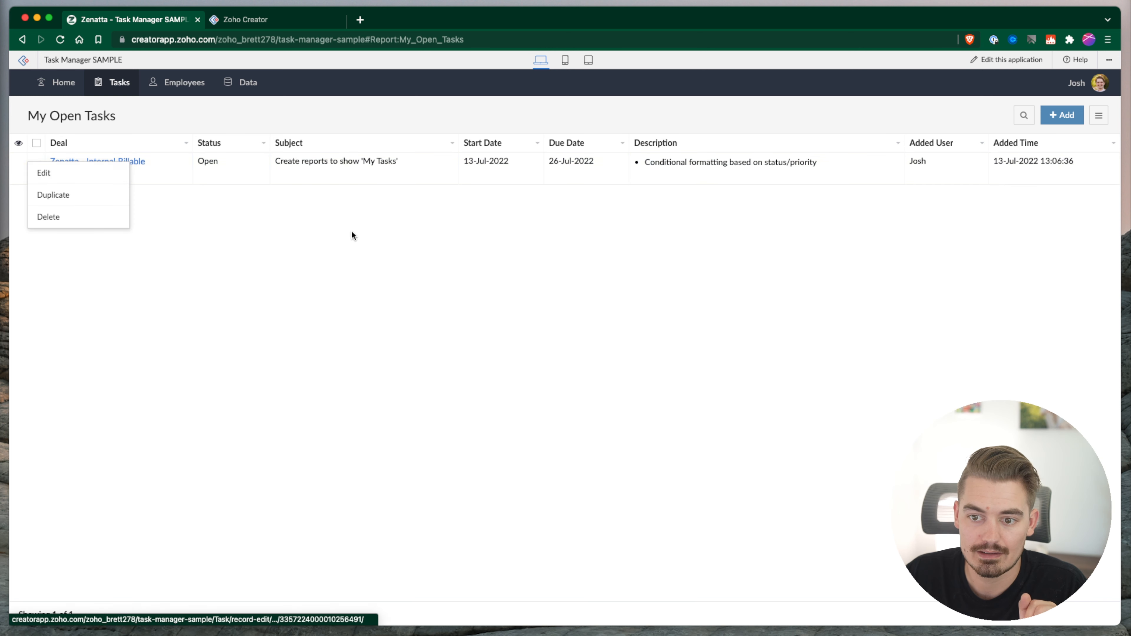
{"action": "left_click", "coordinate": [36, 162]}
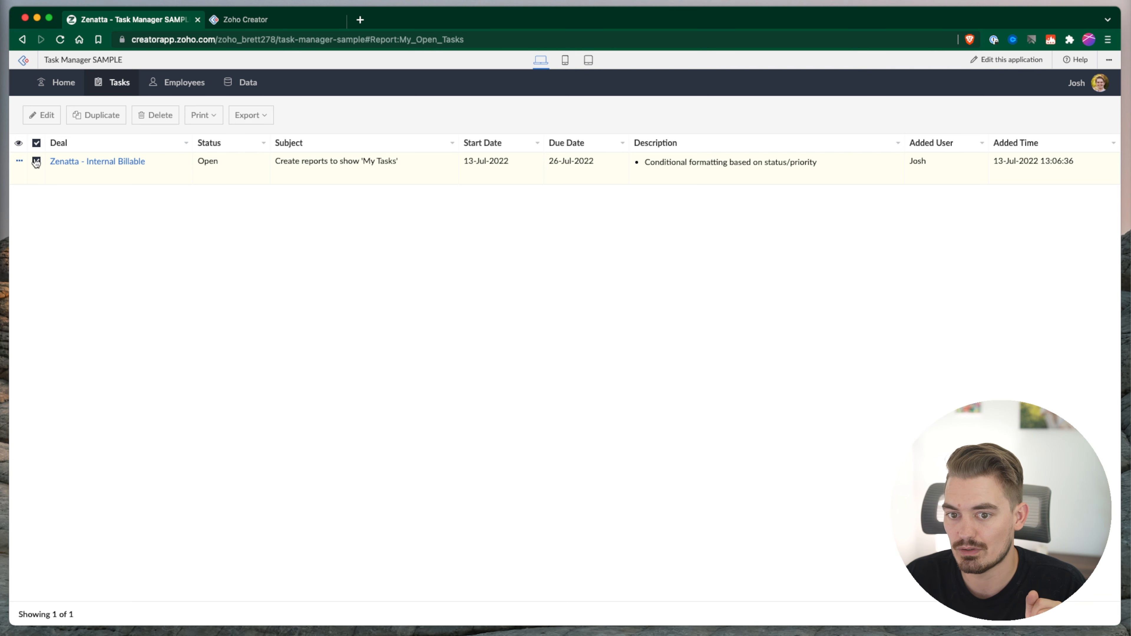
{"action": "left_click", "coordinate": [36, 162]}
Return to the application editor and examine the alternative Quick View actions available for On Click of a Record
{"action": "left_click", "coordinate": [257, 22]}
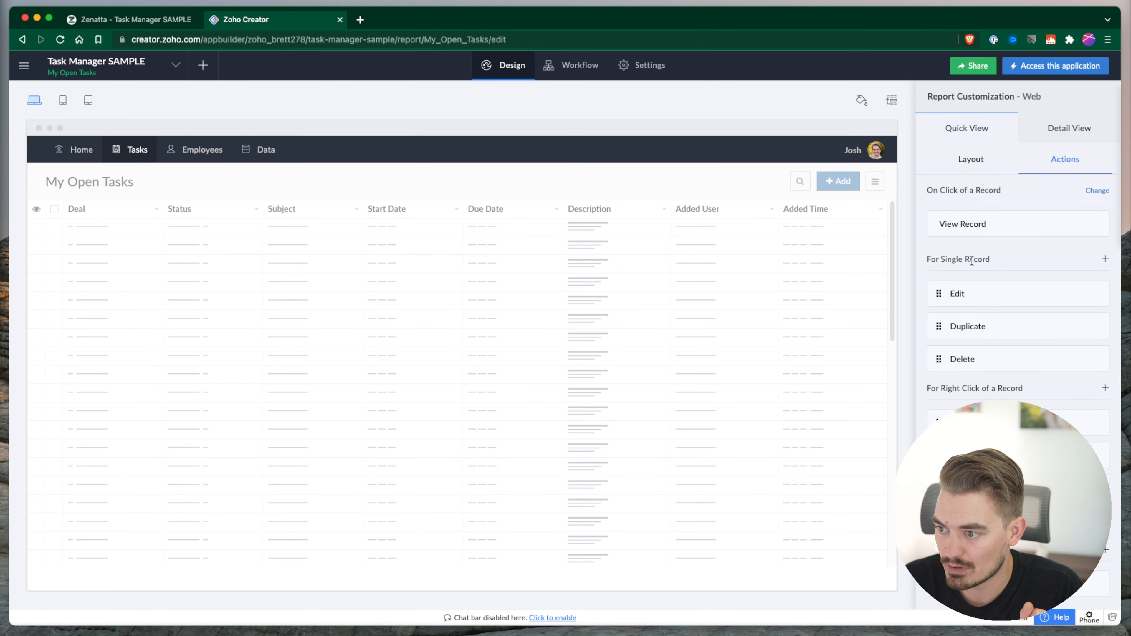
{"action": "left_click_drag", "start_coordinate": [928, 185], "coordinate": [990, 191]}
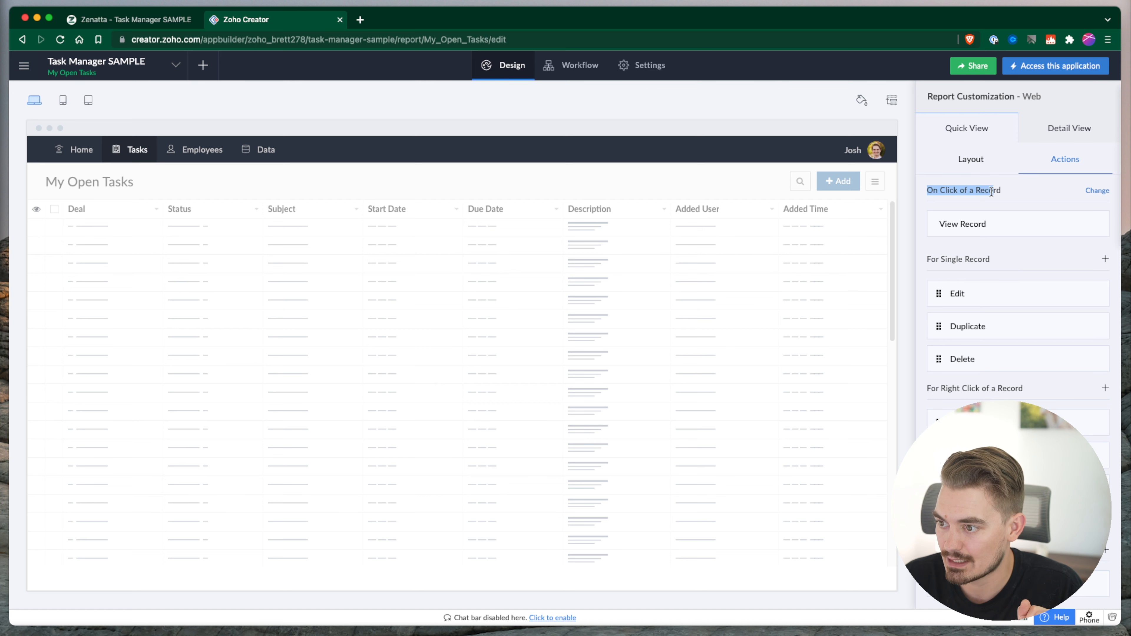
{"action": "left_click", "coordinate": [948, 191]}
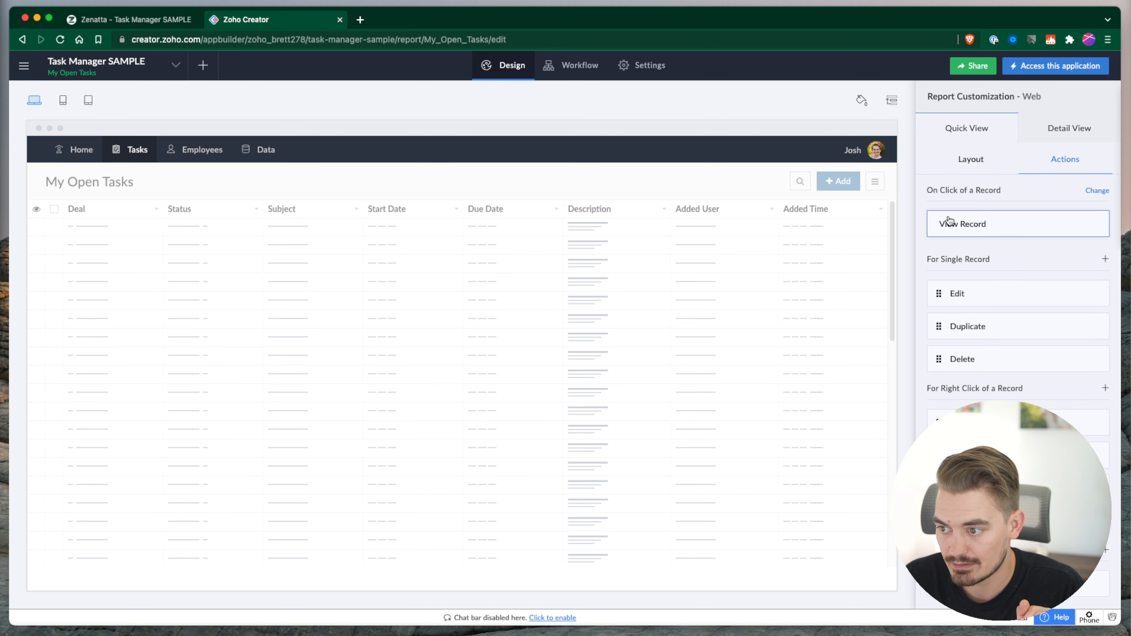
{"action": "left_click", "coordinate": [1097, 191]}
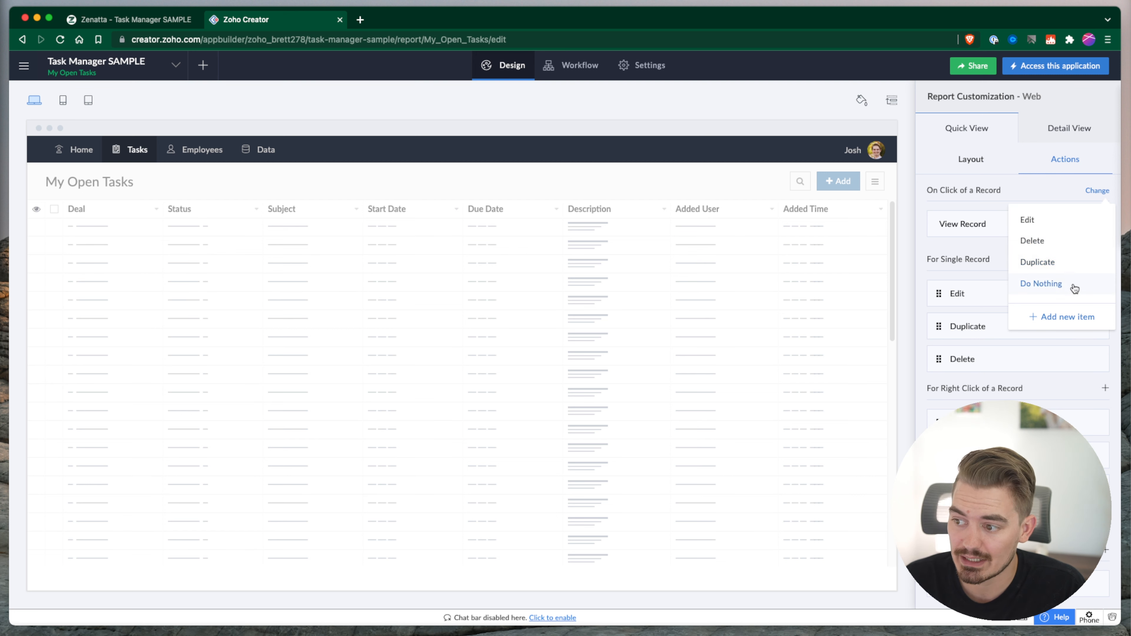
{"action": "left_click", "coordinate": [954, 246]}
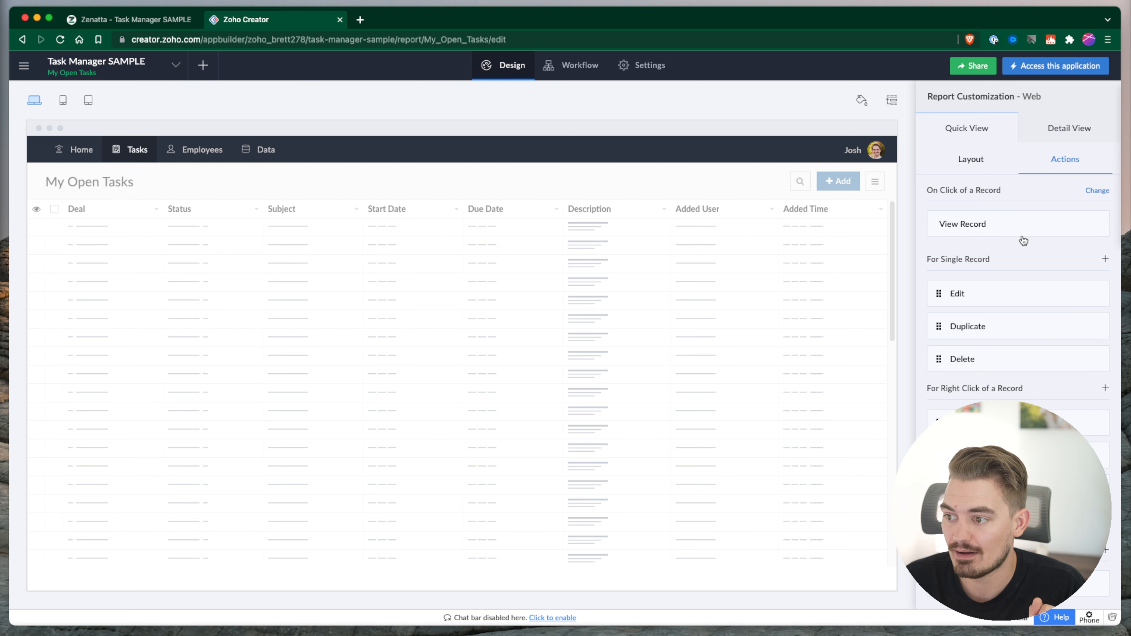
{"action": "left_click", "coordinate": [1088, 193]}
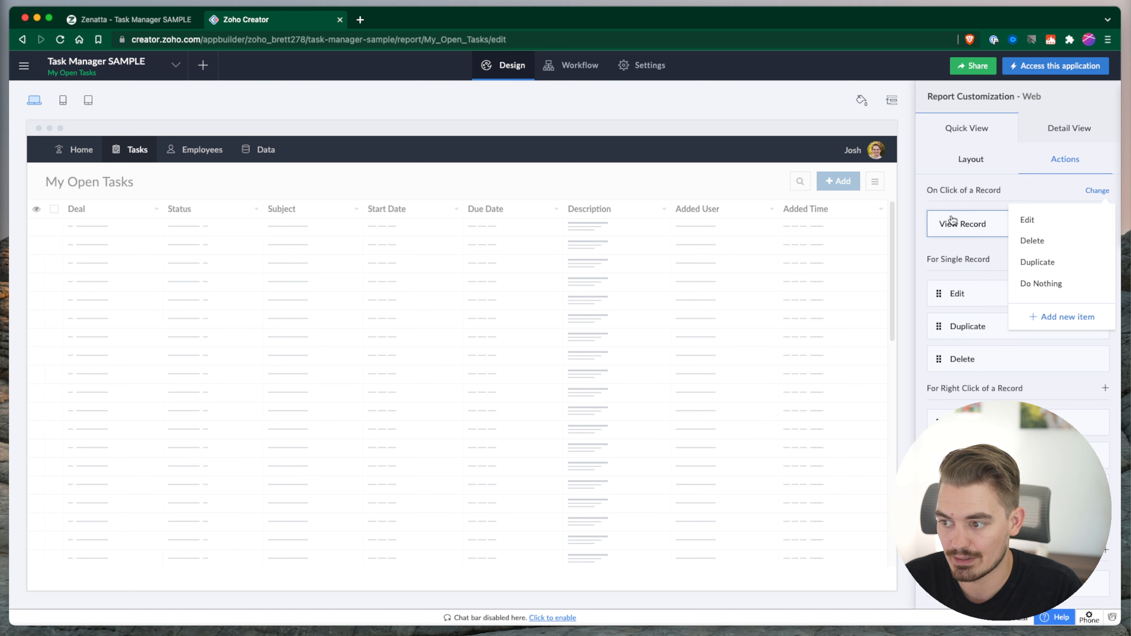
Set the Quick View's On Click of a Record action to Edit and test it by opening the task in the live report
{"action": "left_click", "coordinate": [1070, 221]}
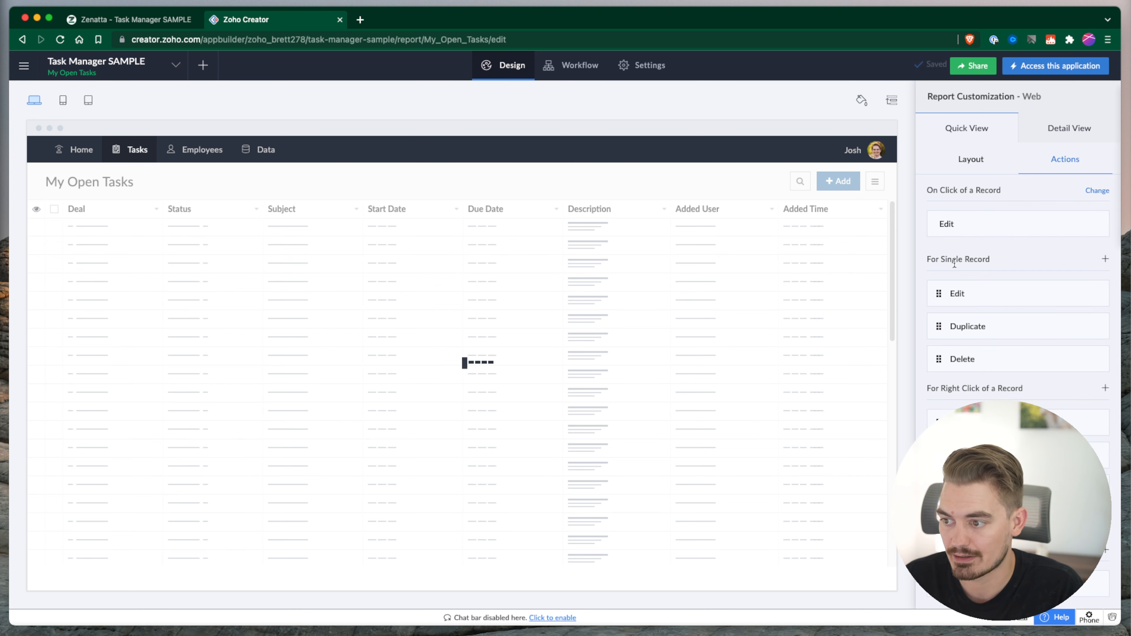
{"action": "left_click", "coordinate": [121, 18]}
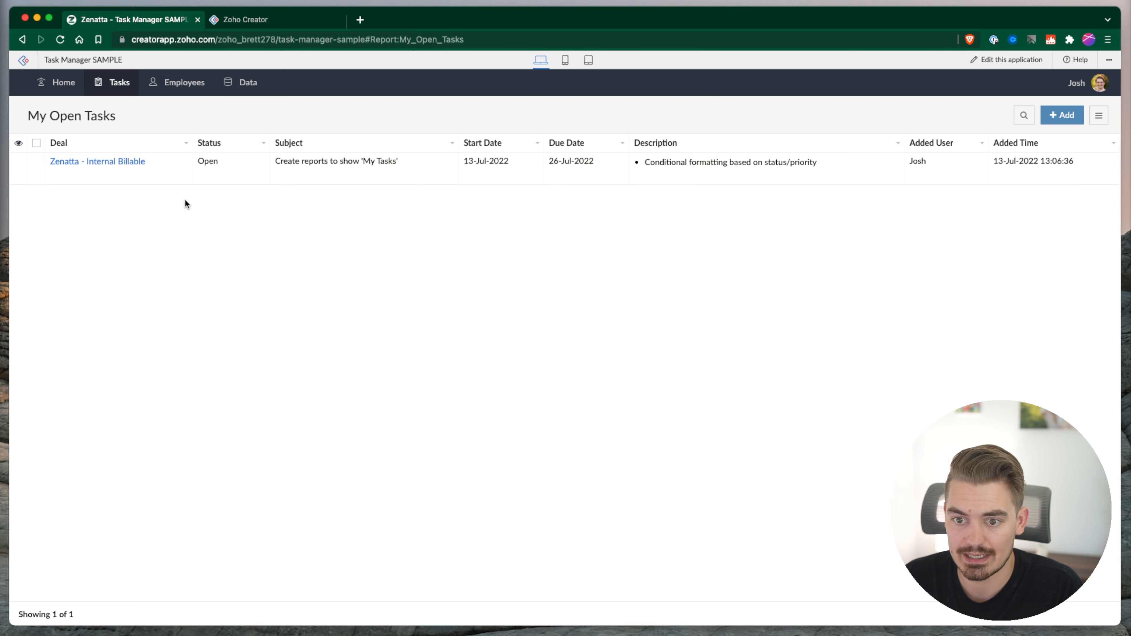
{"action": "left_click", "coordinate": [262, 181]}
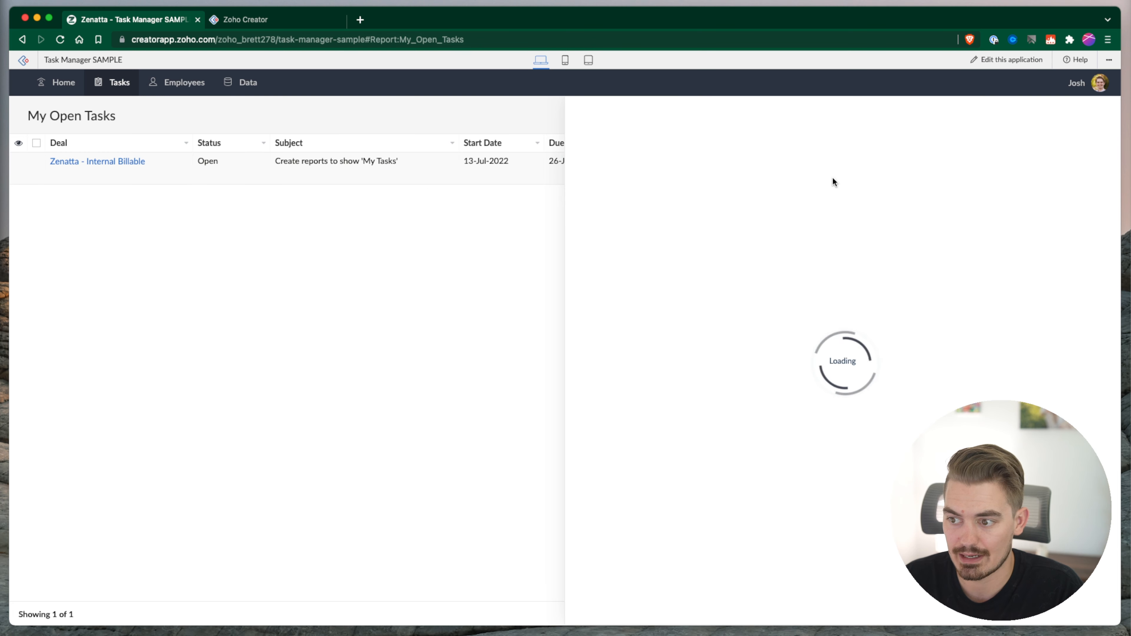
{"action": "left_click", "coordinate": [60, 40]}
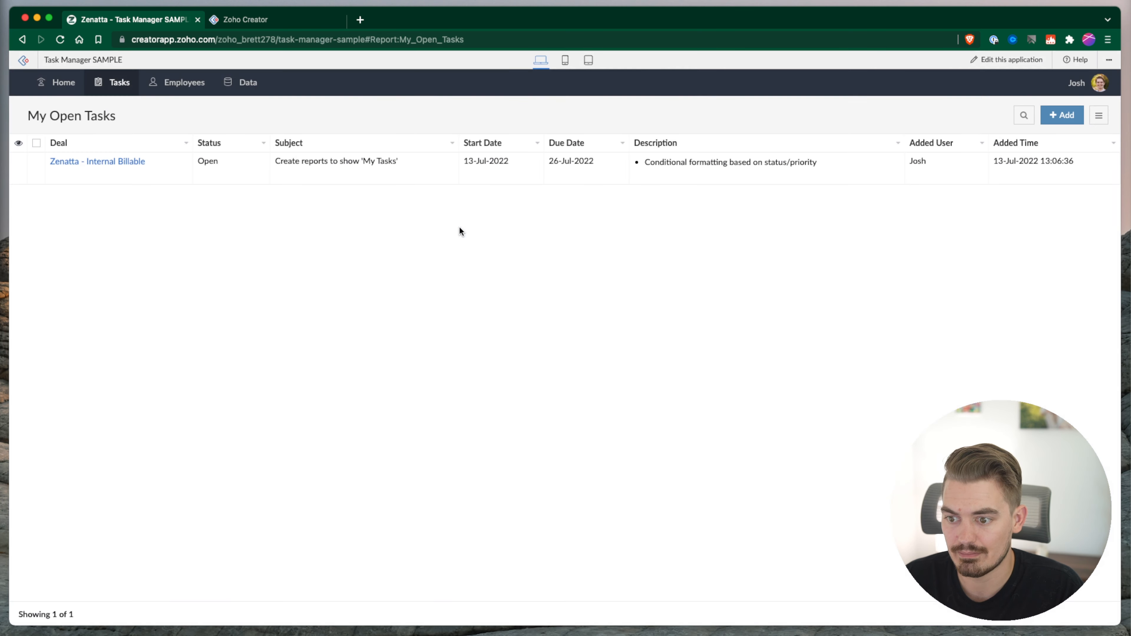
{"action": "left_click", "coordinate": [397, 175]}
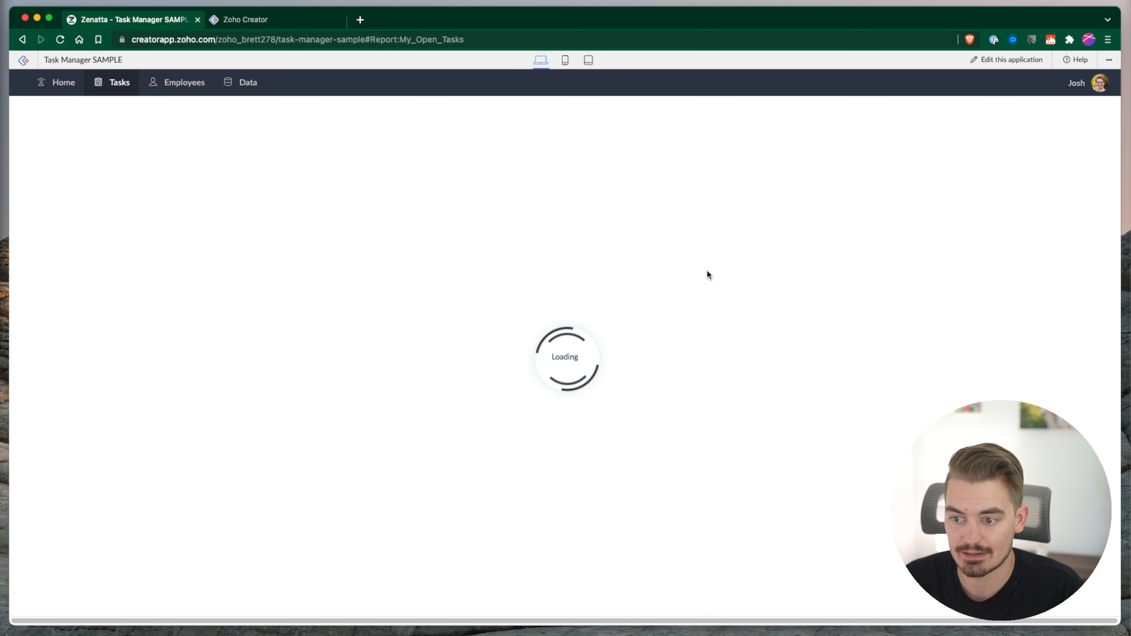
{"action": "scroll", "coordinate": [645, 345], "scroll_direction": "down", "scroll_amount": 8}
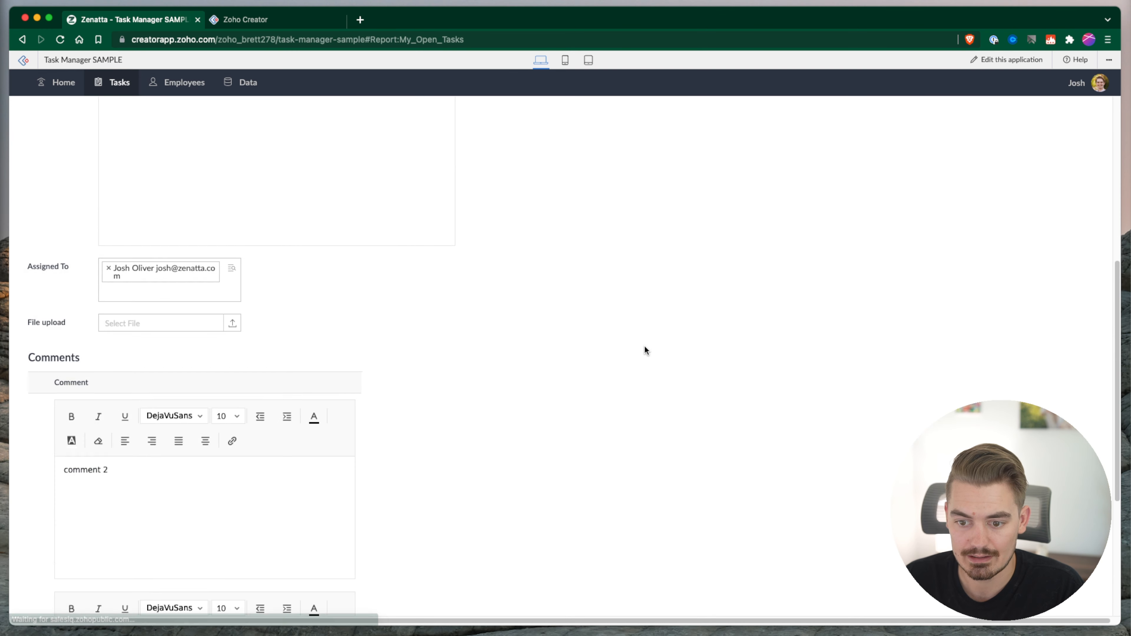
{"action": "scroll", "coordinate": [646, 346], "scroll_direction": "up", "scroll_amount": 7}
{"action": "scroll", "coordinate": [645, 350], "scroll_direction": "up", "scroll_amount": 1}
{"action": "left_click", "coordinate": [1093, 114]}
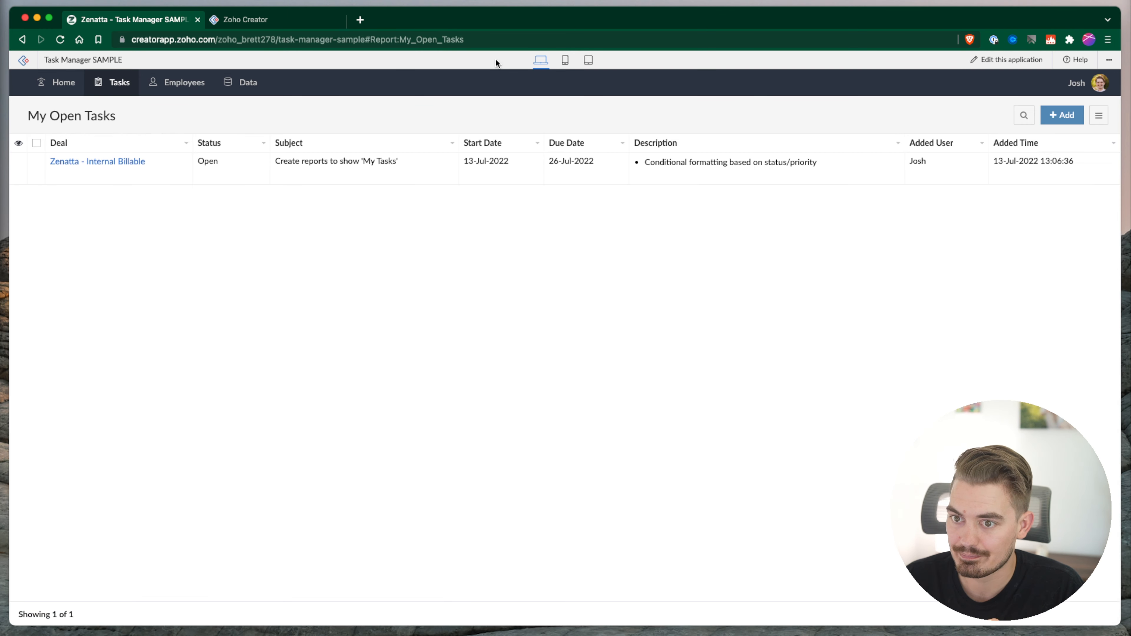
In the application editor, set On Click of a Record back to View Record and review the other Quick View actions
{"action": "left_click", "coordinate": [308, 20]}
{"action": "left_click", "coordinate": [1098, 190]}
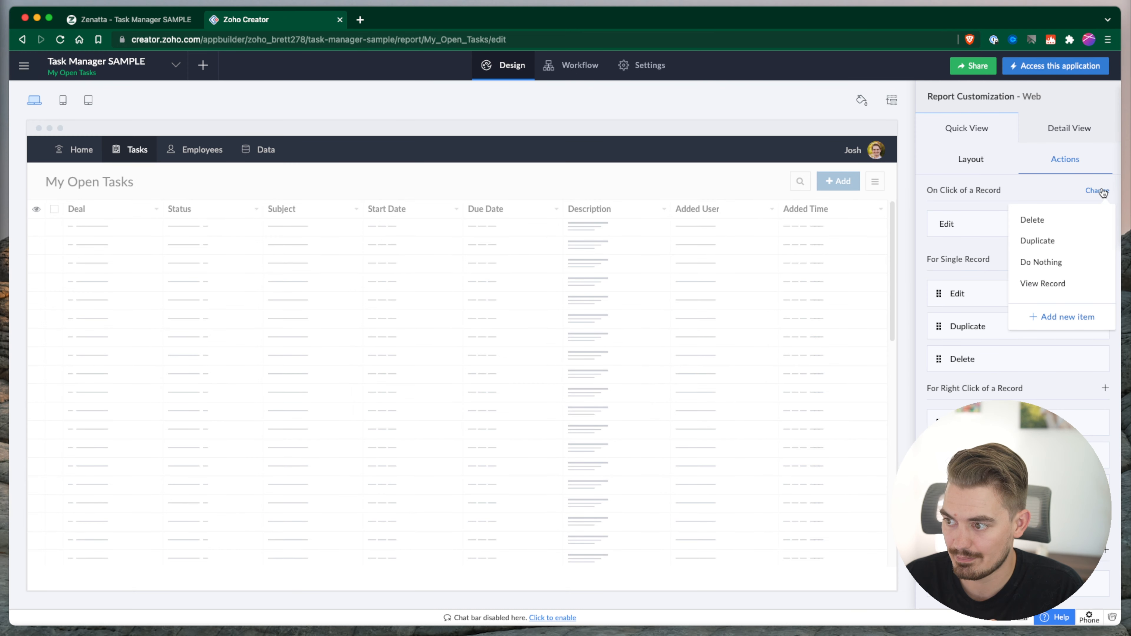
{"action": "left_click", "coordinate": [1063, 285]}
{"action": "scroll", "coordinate": [1020, 311], "scroll_direction": "down", "scroll_amount": 2}
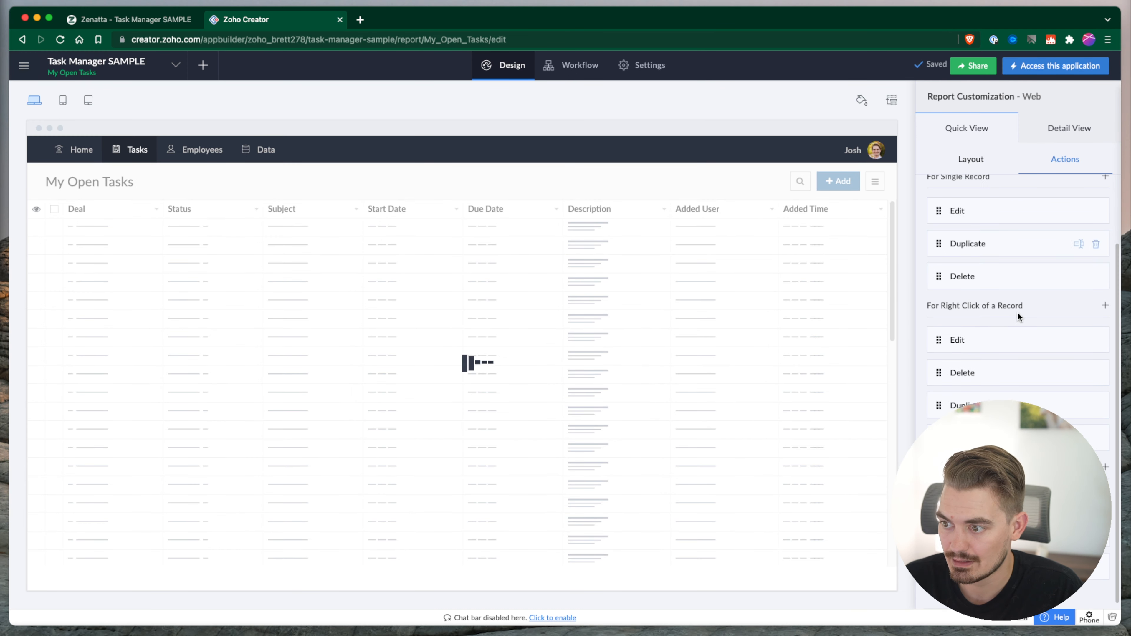
{"action": "scroll", "coordinate": [1016, 310], "scroll_direction": "up", "scroll_amount": 1}
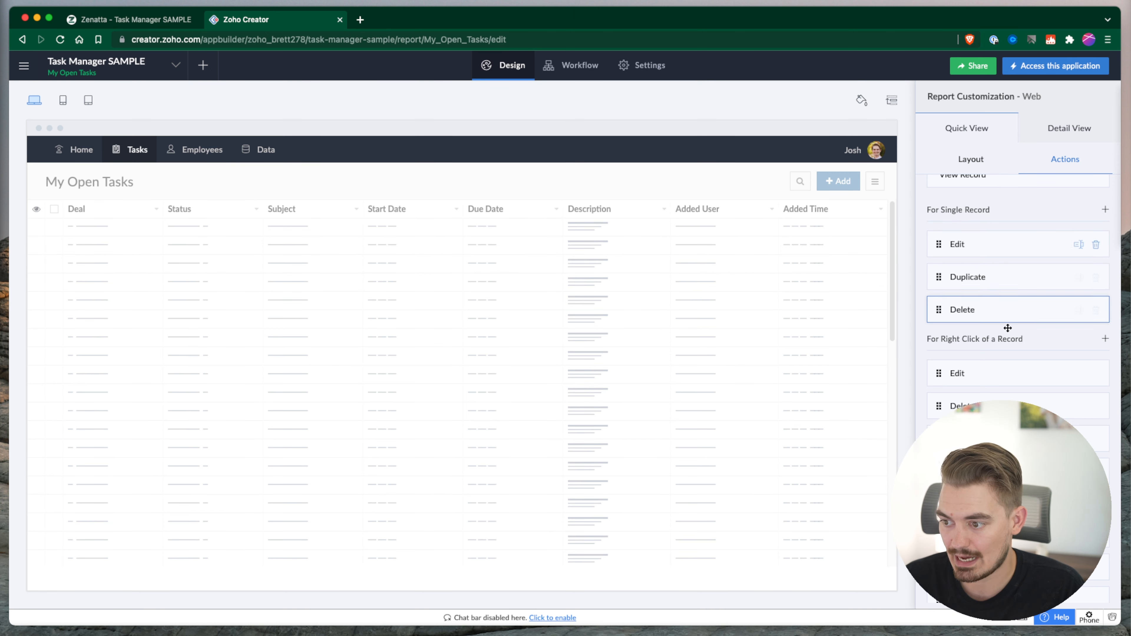
{"action": "scroll", "coordinate": [1007, 330], "scroll_direction": "down", "scroll_amount": 1}
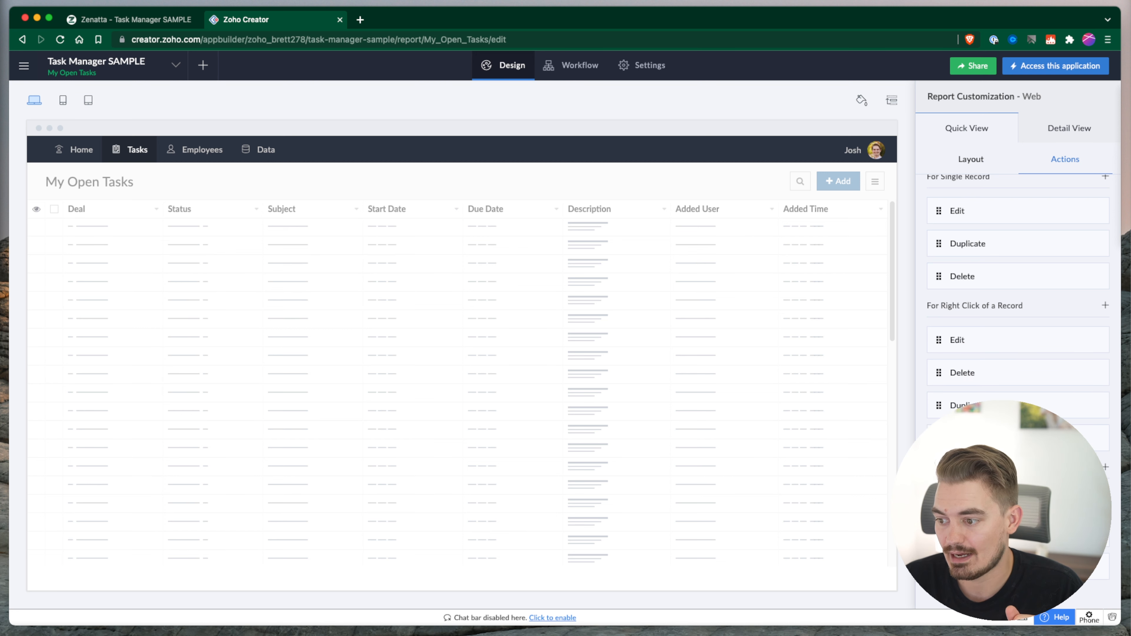
{"action": "scroll", "coordinate": [1061, 254], "scroll_direction": "up", "scroll_amount": 3}
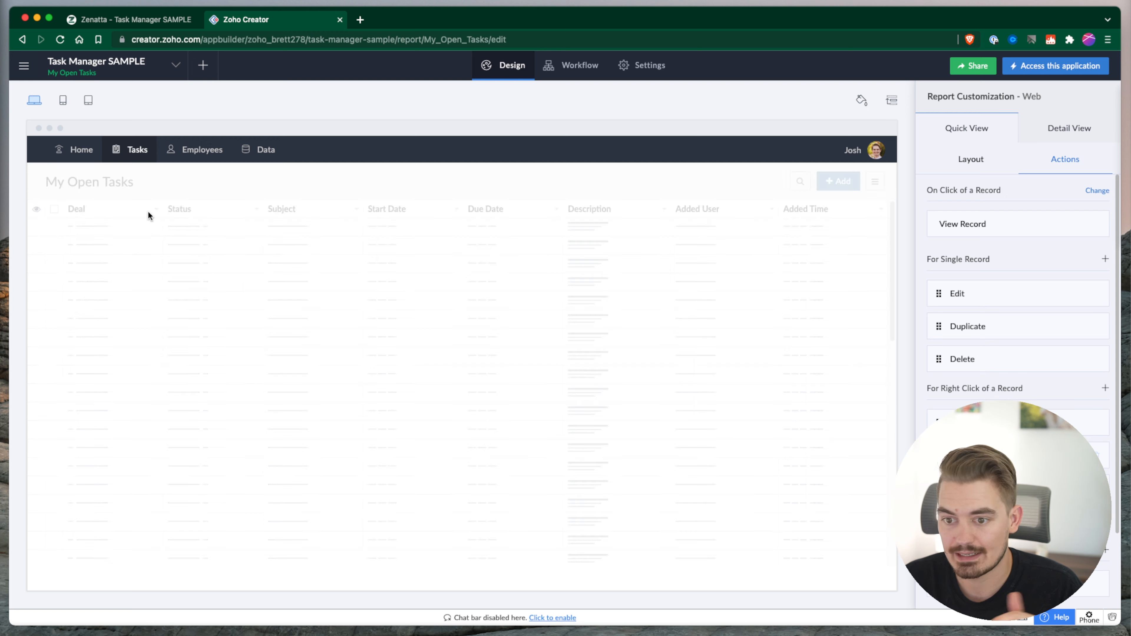
Examine the phone Quick View's tap, long-press and swipe actions, and return to the web Quick View's actions
{"action": "left_click", "coordinate": [64, 101]}
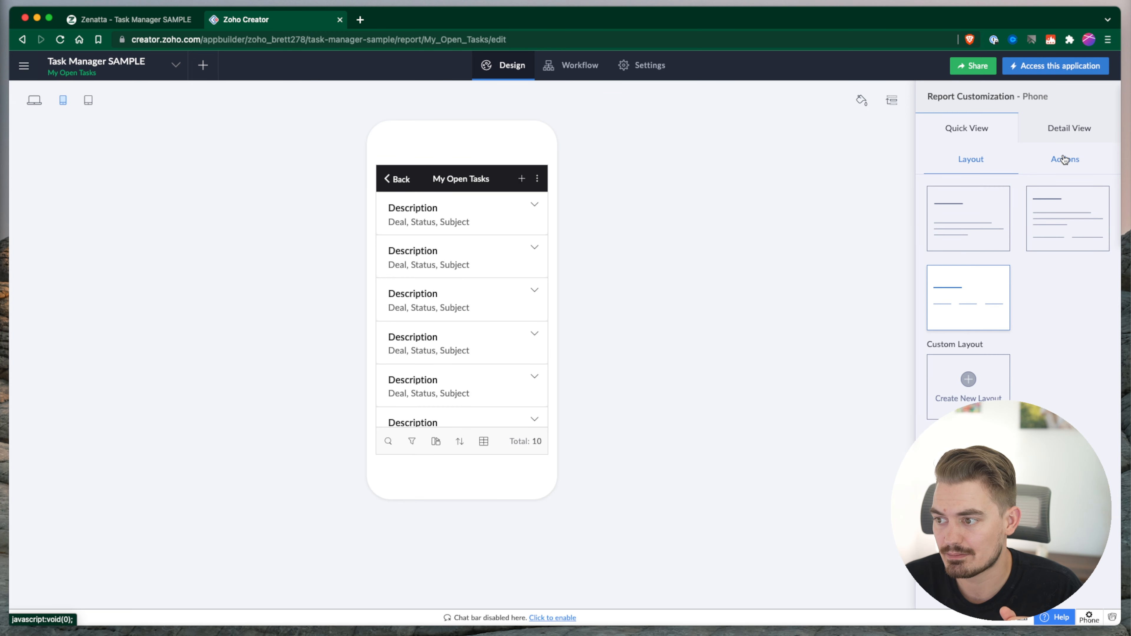
{"action": "left_click", "coordinate": [1062, 158]}
{"action": "scroll", "coordinate": [1017, 346], "scroll_direction": "down", "scroll_amount": 5}
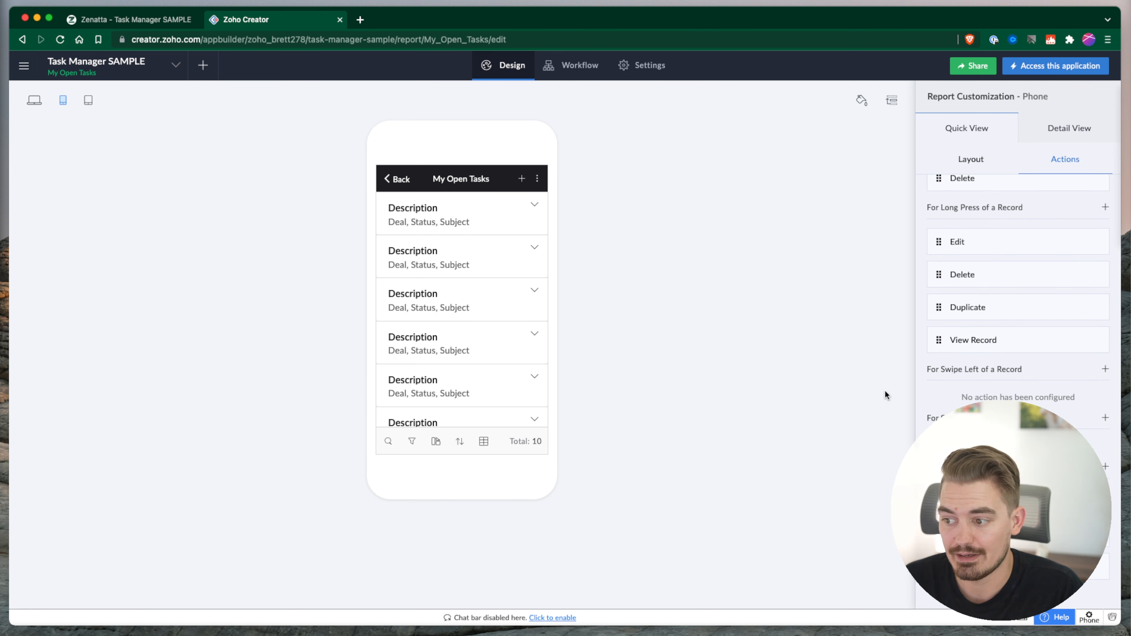
{"action": "scroll", "coordinate": [953, 369], "scroll_direction": "up", "scroll_amount": 4}
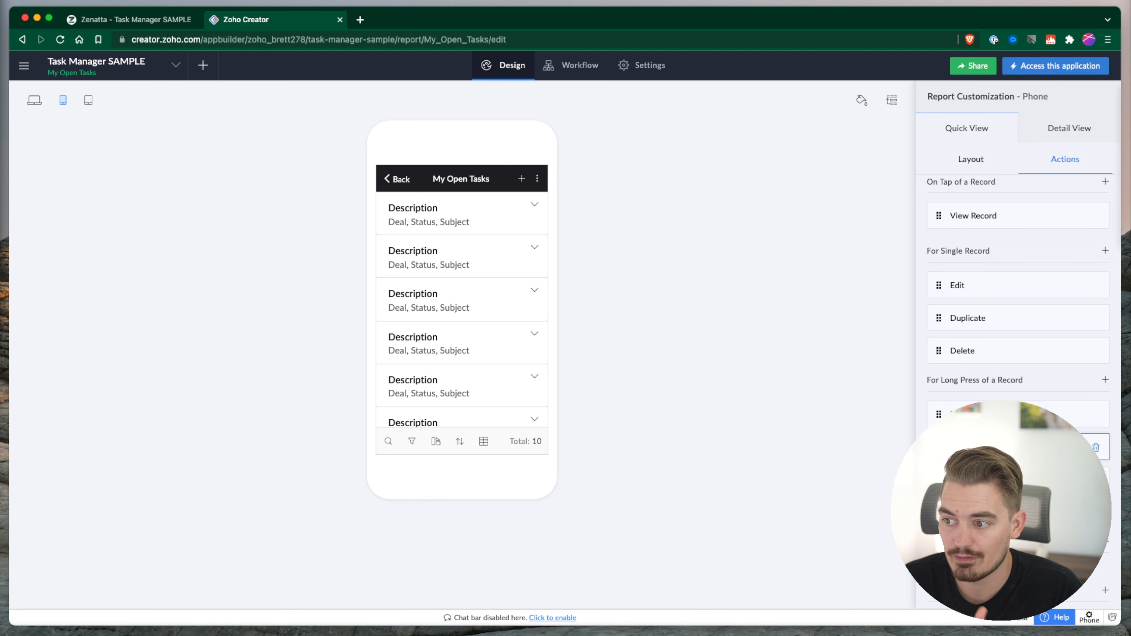
{"action": "left_click", "coordinate": [88, 100]}
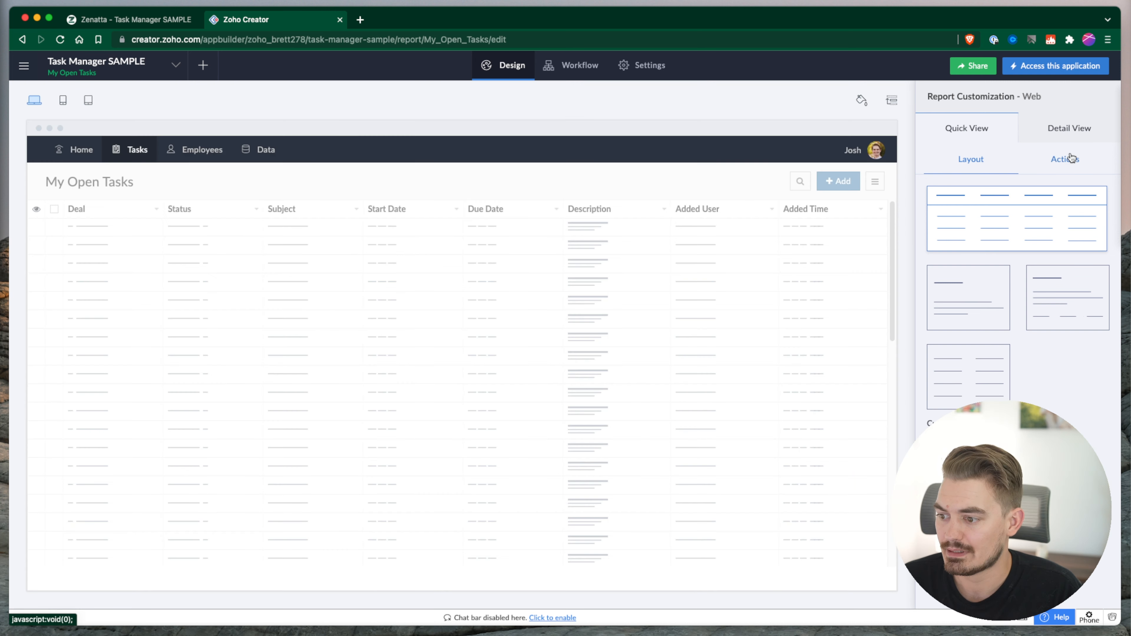
{"action": "left_click", "coordinate": [1065, 159]}
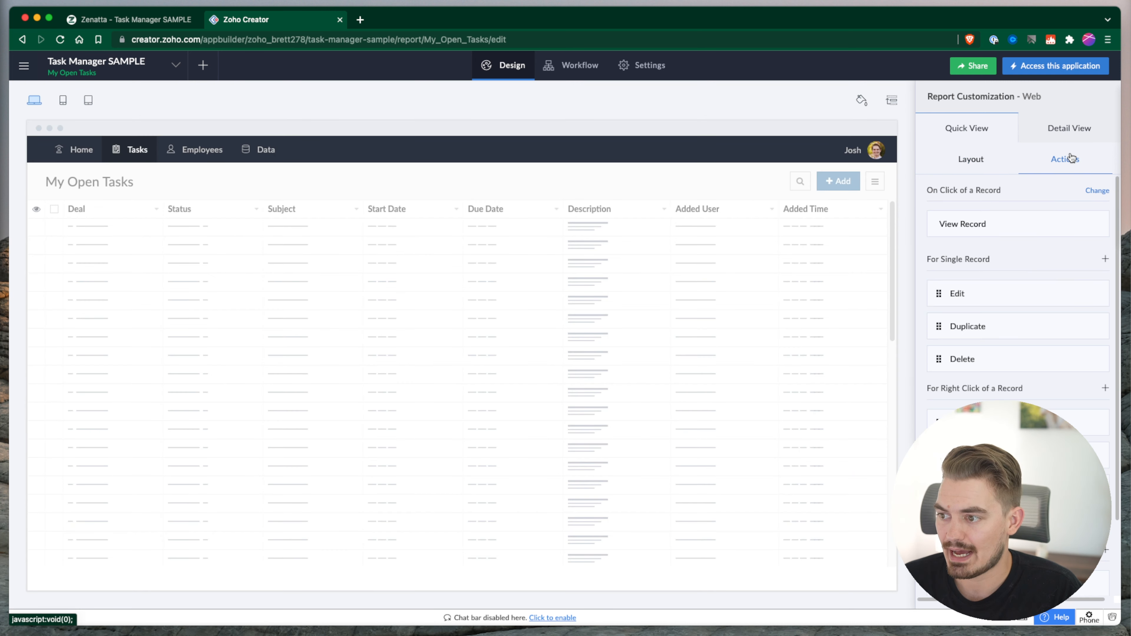
{"action": "scroll", "coordinate": [1007, 284], "scroll_direction": "down", "scroll_amount": 1}
Open the field configuration of the web Quick View layout and add a new action item named Close Task
{"action": "left_click", "coordinate": [970, 166]}
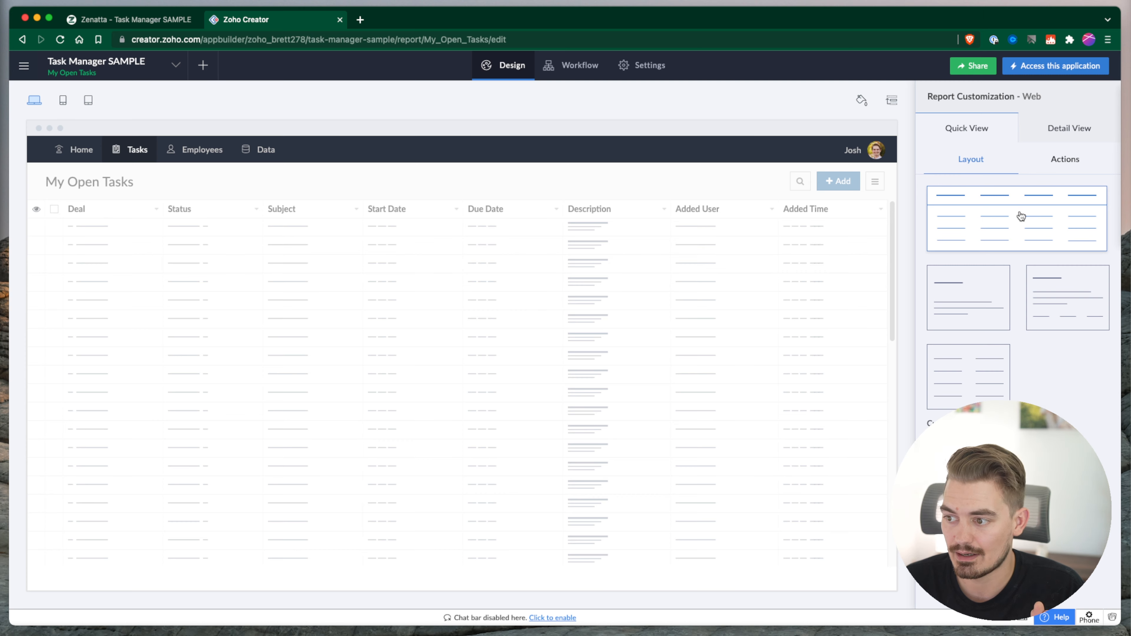
{"action": "left_click", "coordinate": [1009, 227]}
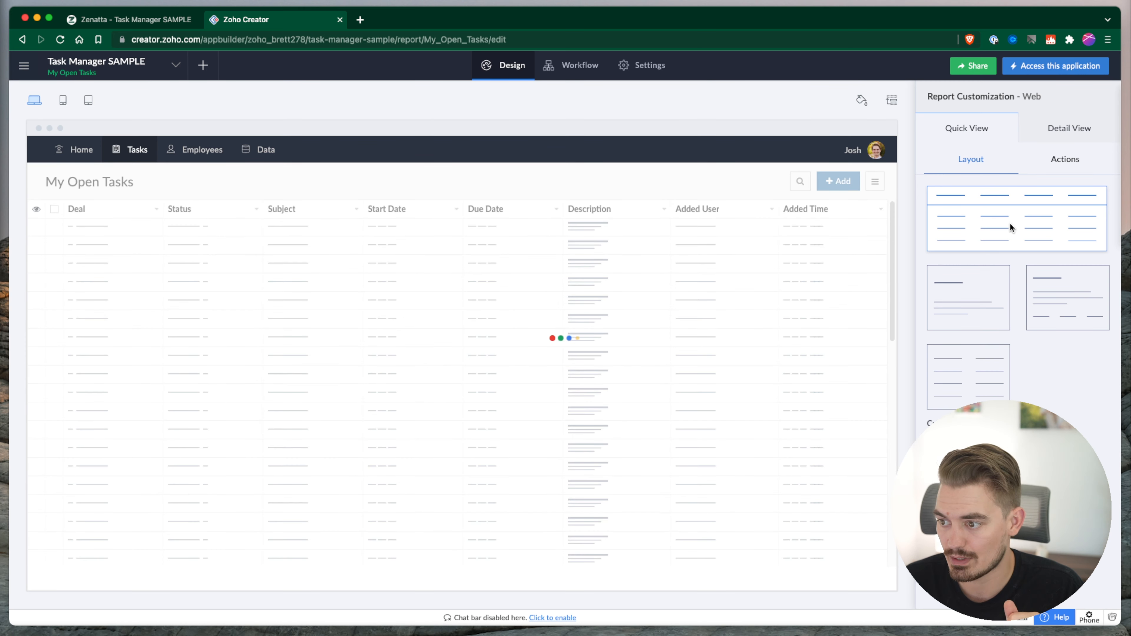
{"action": "left_click", "coordinate": [579, 432]}
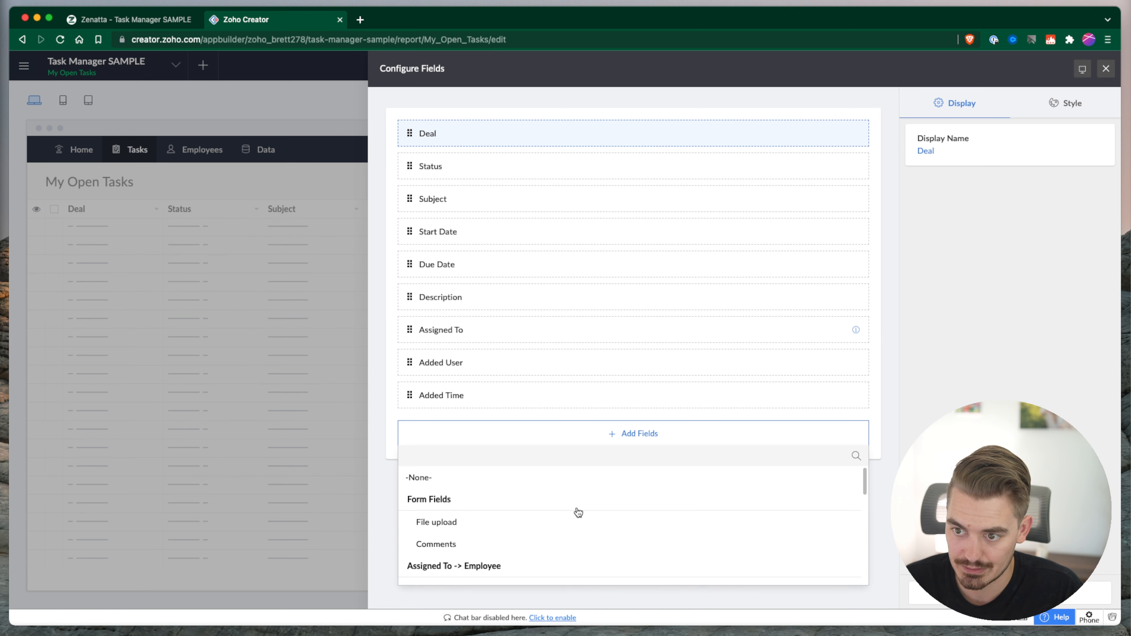
{"action": "scroll", "coordinate": [576, 512], "scroll_direction": "down", "scroll_amount": 5}
{"action": "left_click", "coordinate": [473, 575]}
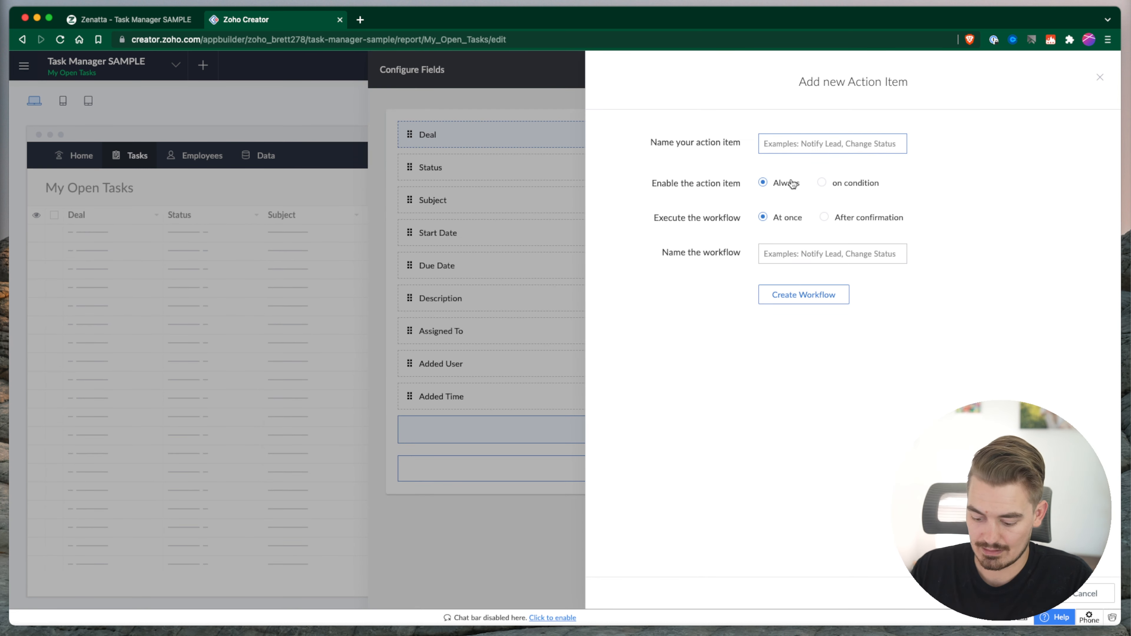
{"action": "type", "text": "Close Task"}
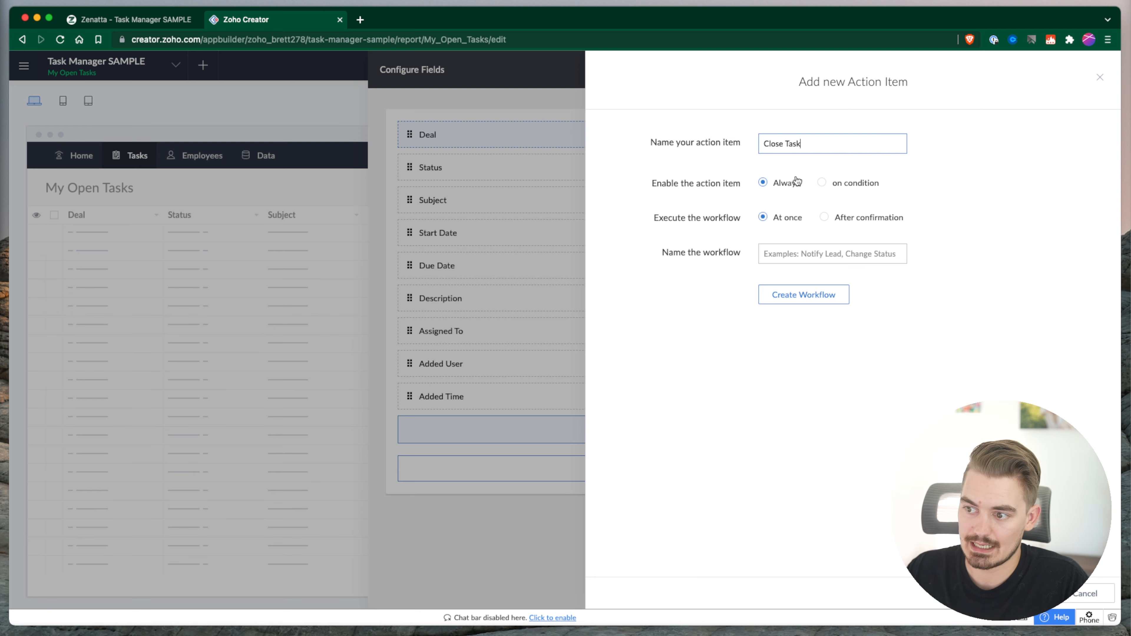
Enable the Close Task action item only on the condition that Status is not equal to Closed
{"action": "left_click", "coordinate": [864, 184]}
{"action": "left_click", "coordinate": [407, 322]}
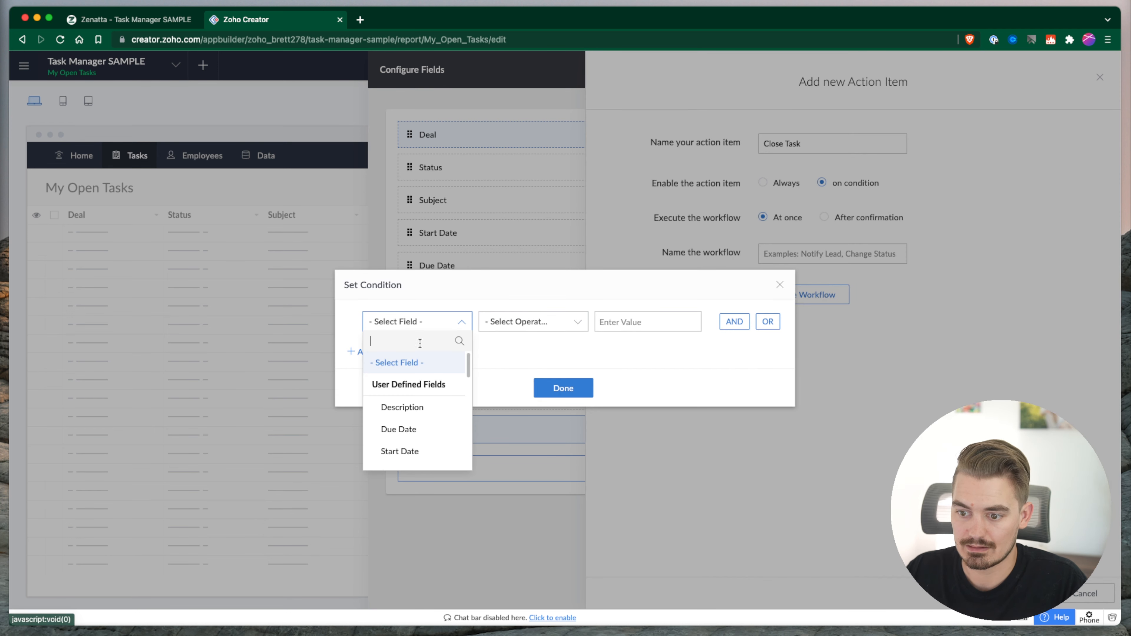
{"action": "type", "text": "stat"}
{"action": "left_click", "coordinate": [413, 391]}
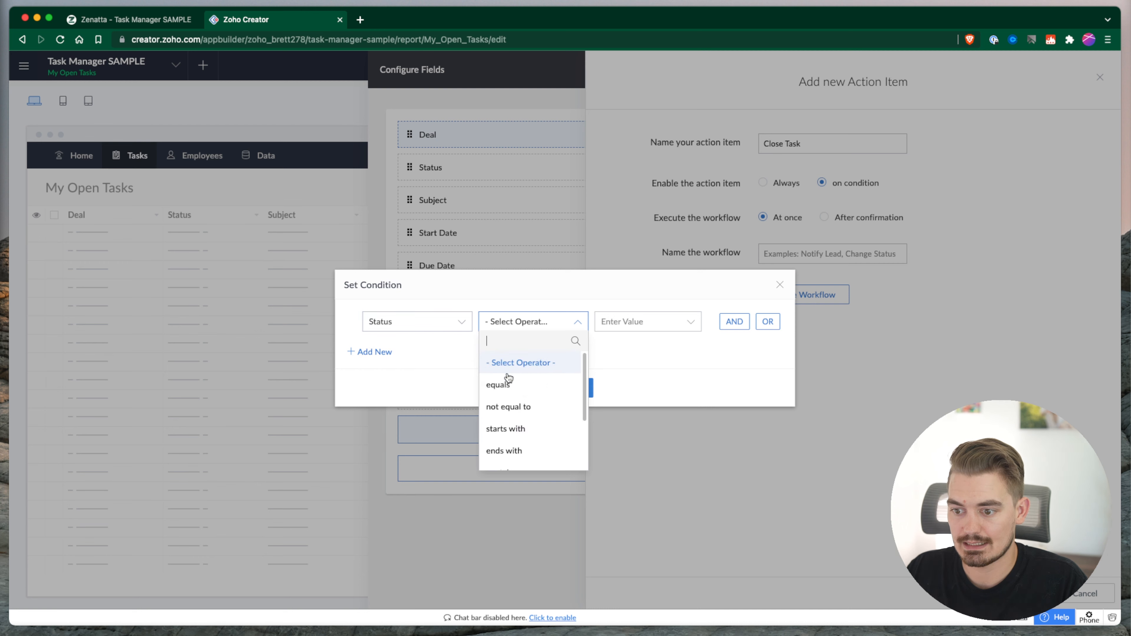
{"action": "left_click", "coordinate": [521, 386]}
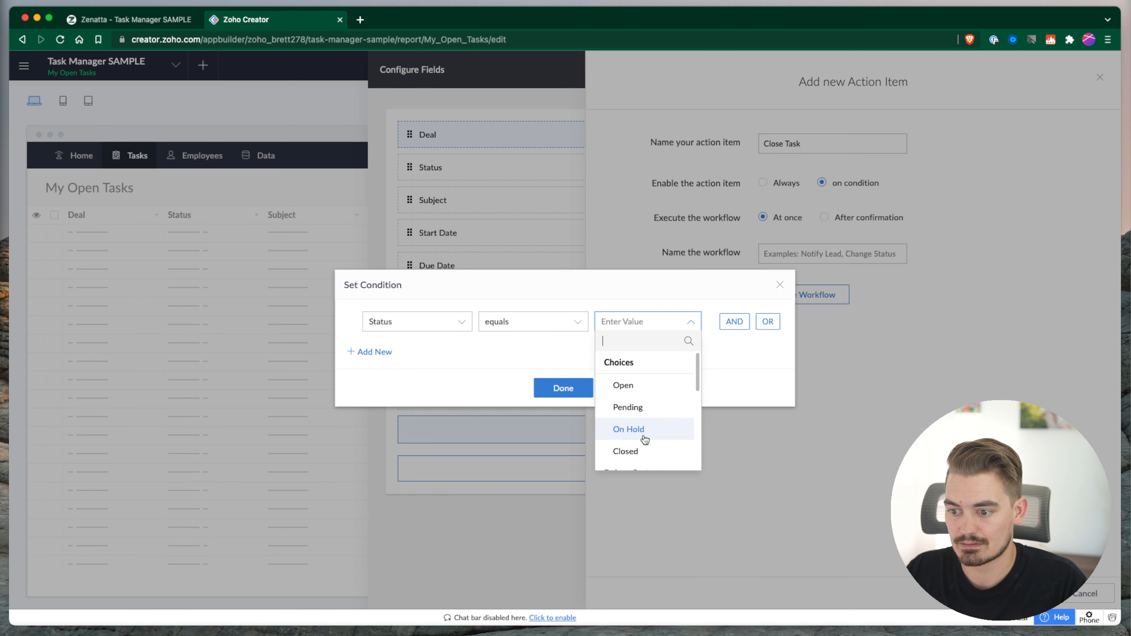
{"action": "left_click", "coordinate": [512, 321]}
{"action": "left_click", "coordinate": [522, 318]}
{"action": "left_click", "coordinate": [529, 407]}
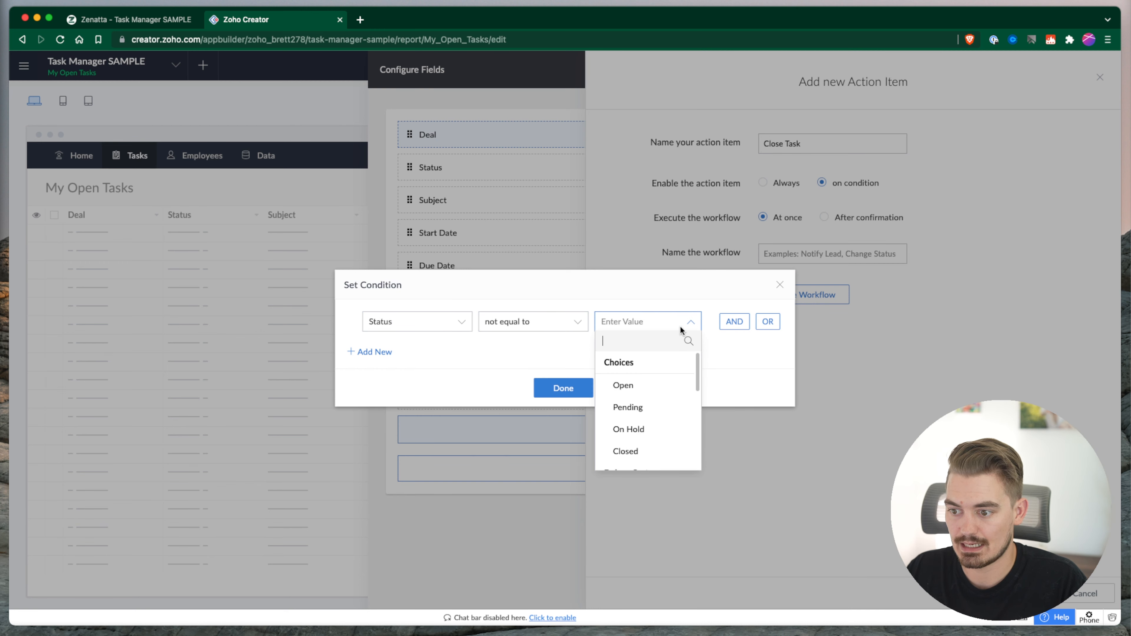
{"action": "left_click", "coordinate": [633, 449]}
{"action": "left_click", "coordinate": [573, 389]}
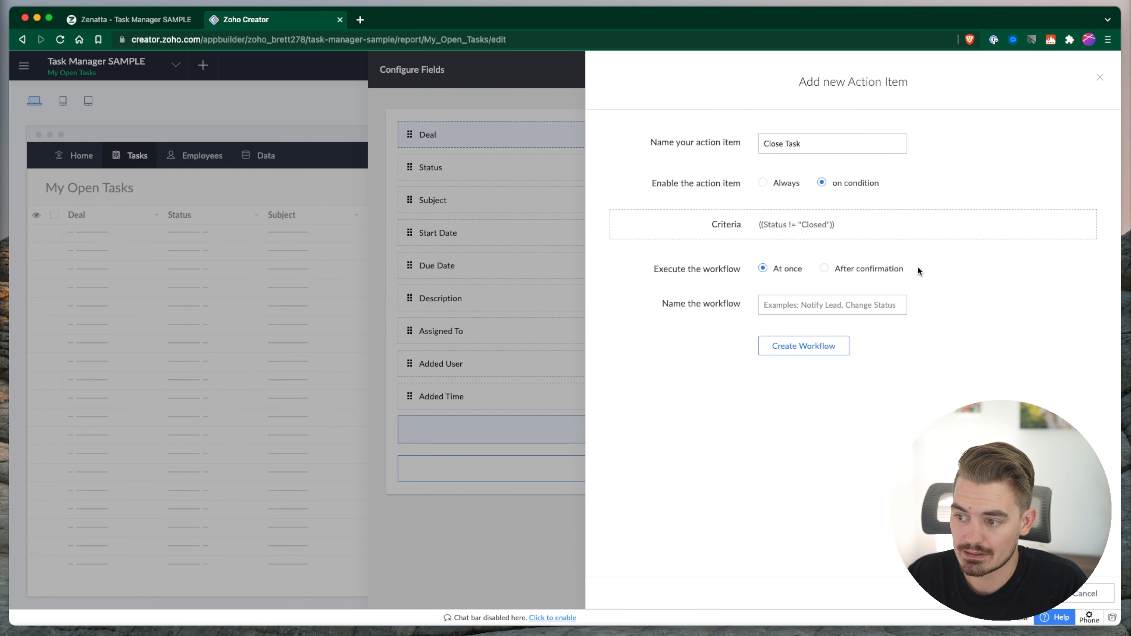
Make the action item execute after confirmation with the default message, and create its workflow under the name Close Task
{"action": "left_click", "coordinate": [879, 268]}
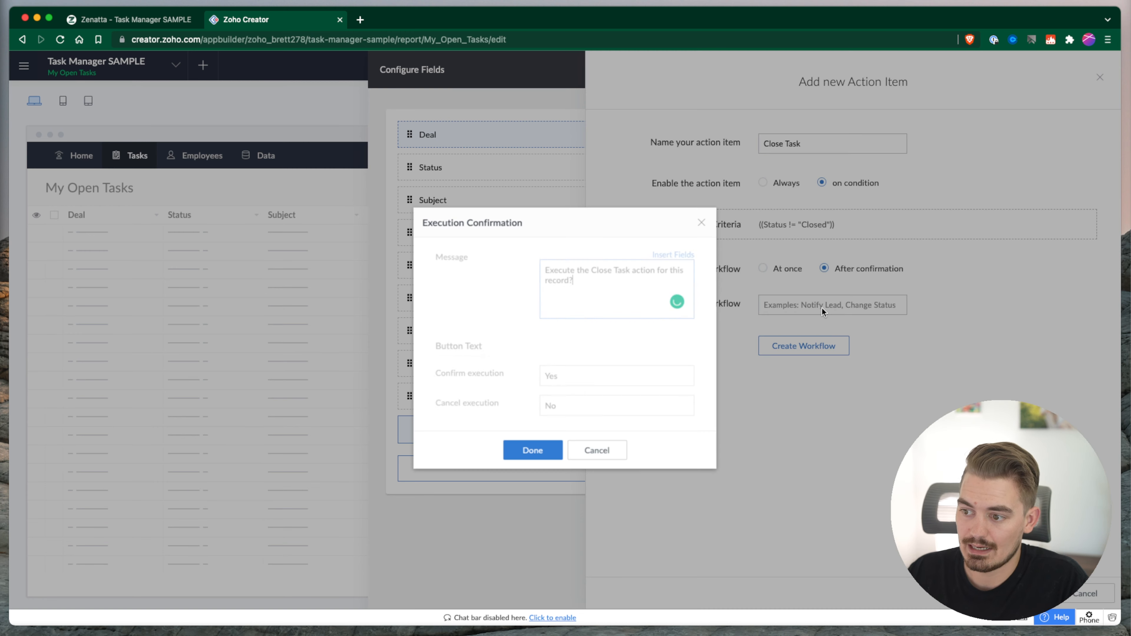
{"action": "left_click", "coordinate": [529, 452]}
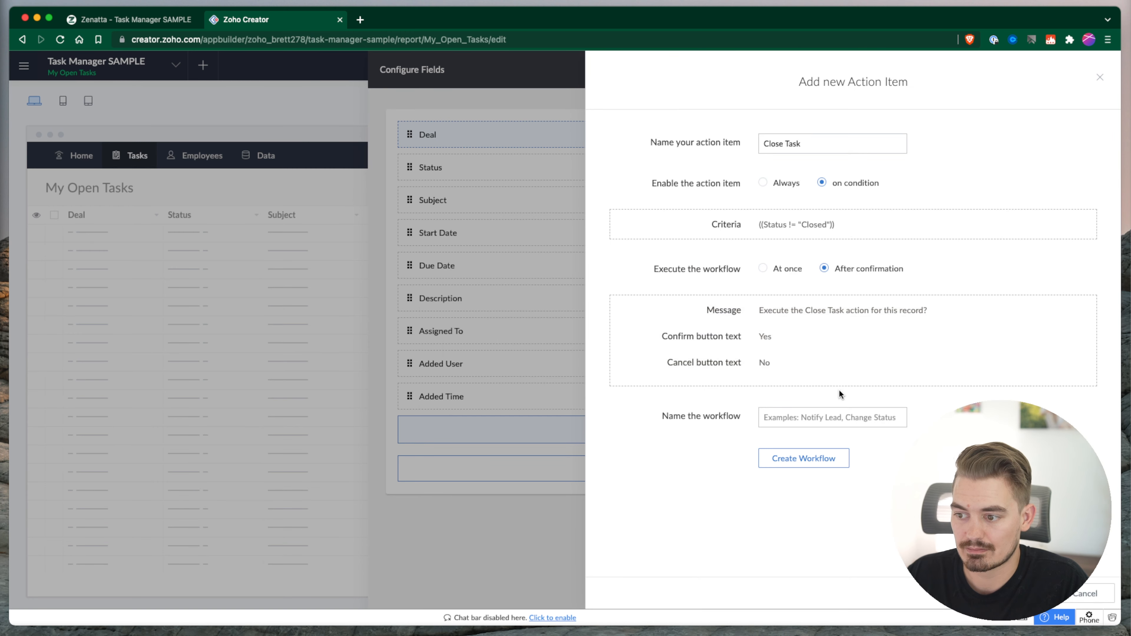
{"action": "left_click", "coordinate": [806, 413]}
{"action": "type", "text": "Close Task"}
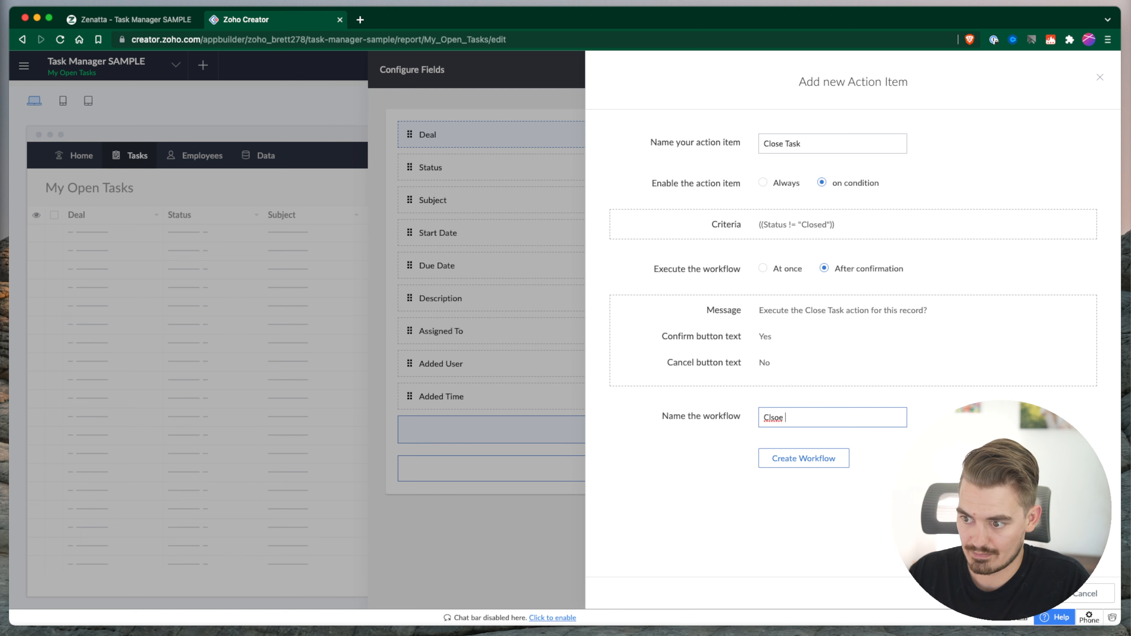
{"action": "key", "text": "BackSpace"}
{"action": "key", "text": "BackSpace"}
{"action": "key", "text": "BackSpace"}
{"action": "key", "text": "BackSpace"}
{"action": "key", "text": "BackSpace"}
{"action": "key", "text": "BackSpace"}
{"action": "key", "text": "BackSpace"}
{"action": "key", "text": "BackSpace"}
{"action": "key", "text": "BackSpace"}
{"action": "key", "text": "BackSpace"}
{"action": "type", "text": "Clos"}
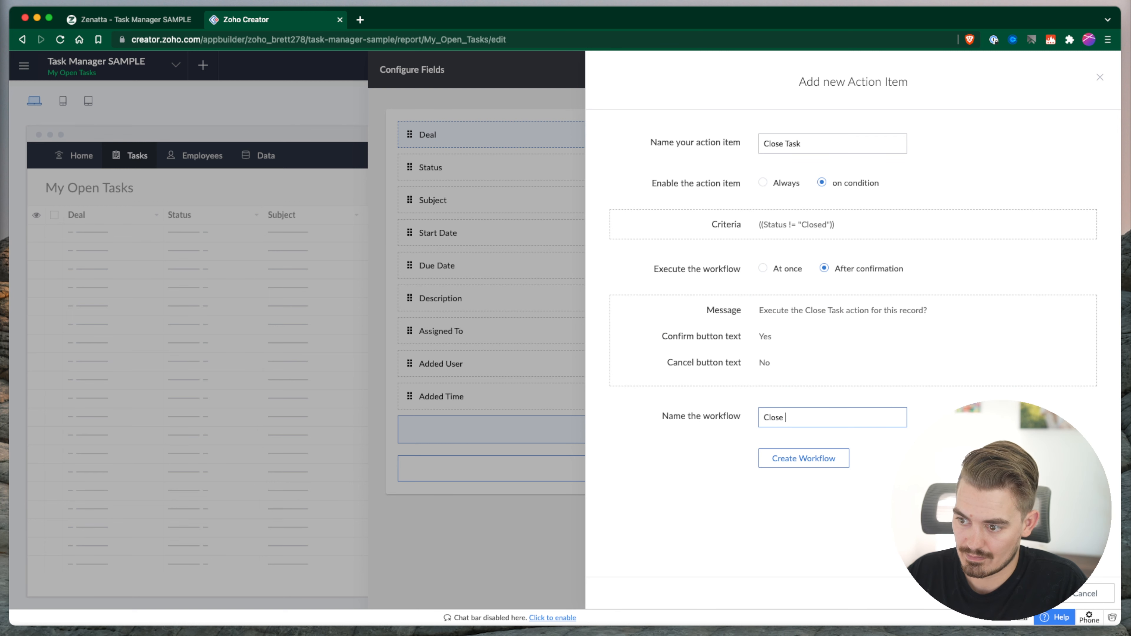
{"action": "type", "text": "e Task"}
{"action": "left_click", "coordinate": [805, 459]}
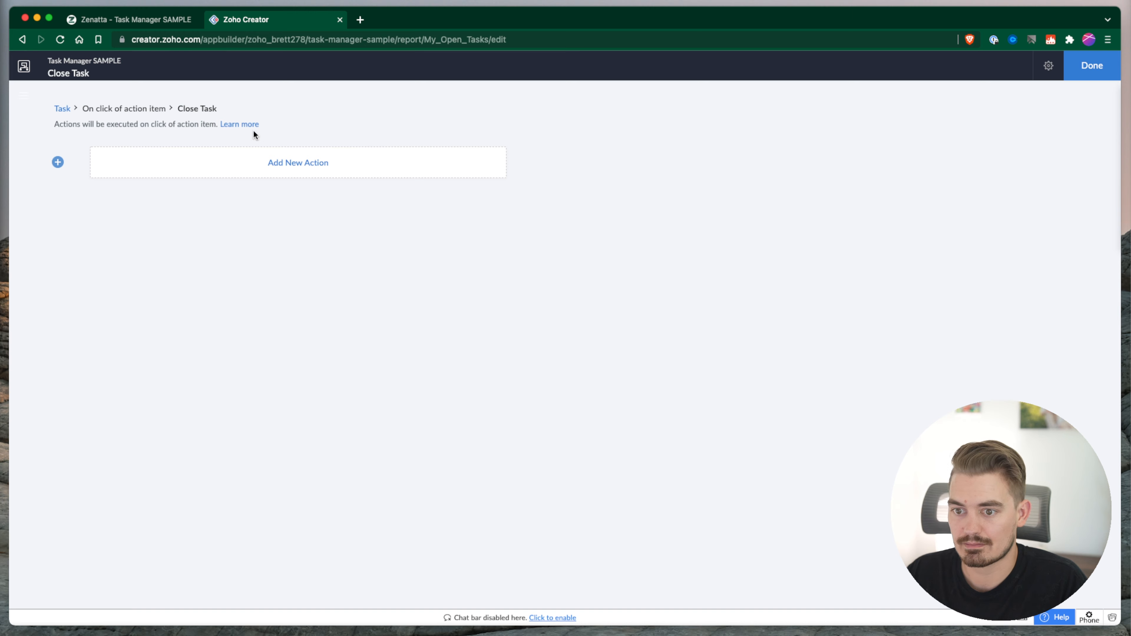
Add a custom Deluge script action to the Close Task workflow containing input.Status = "Closed";
{"action": "left_click", "coordinate": [356, 162]}
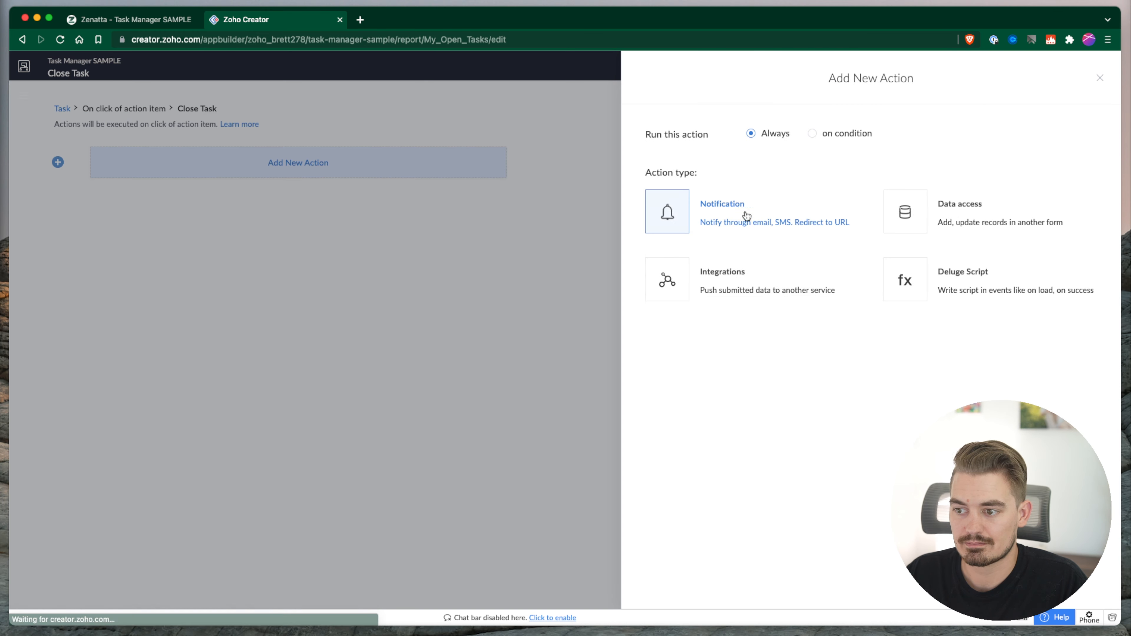
{"action": "left_click", "coordinate": [987, 287]}
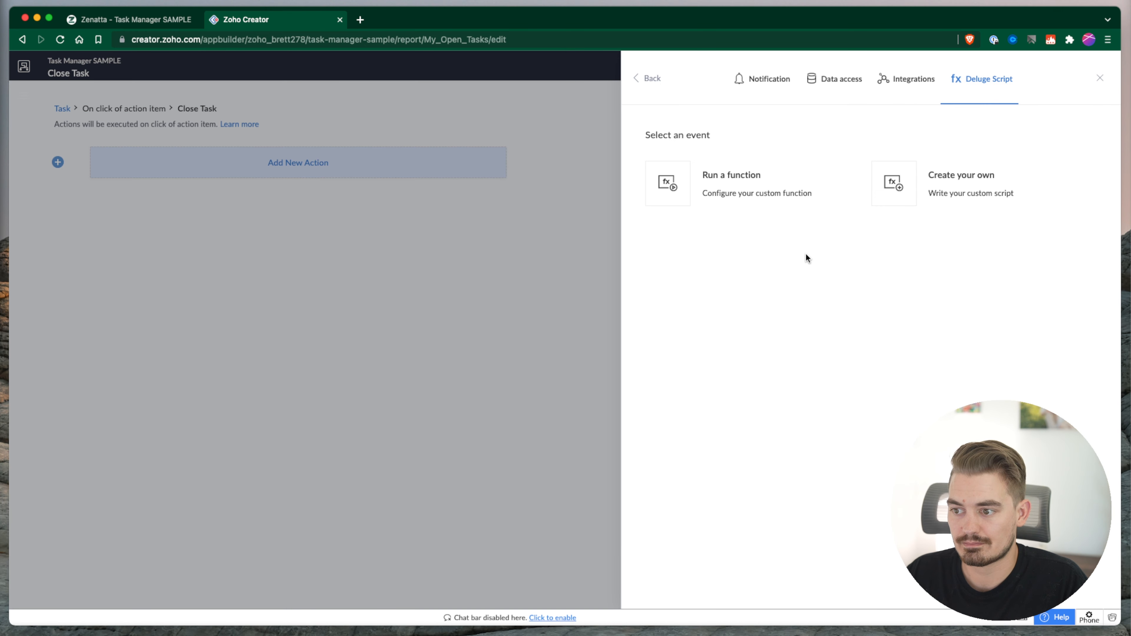
{"action": "left_click", "coordinate": [648, 79]}
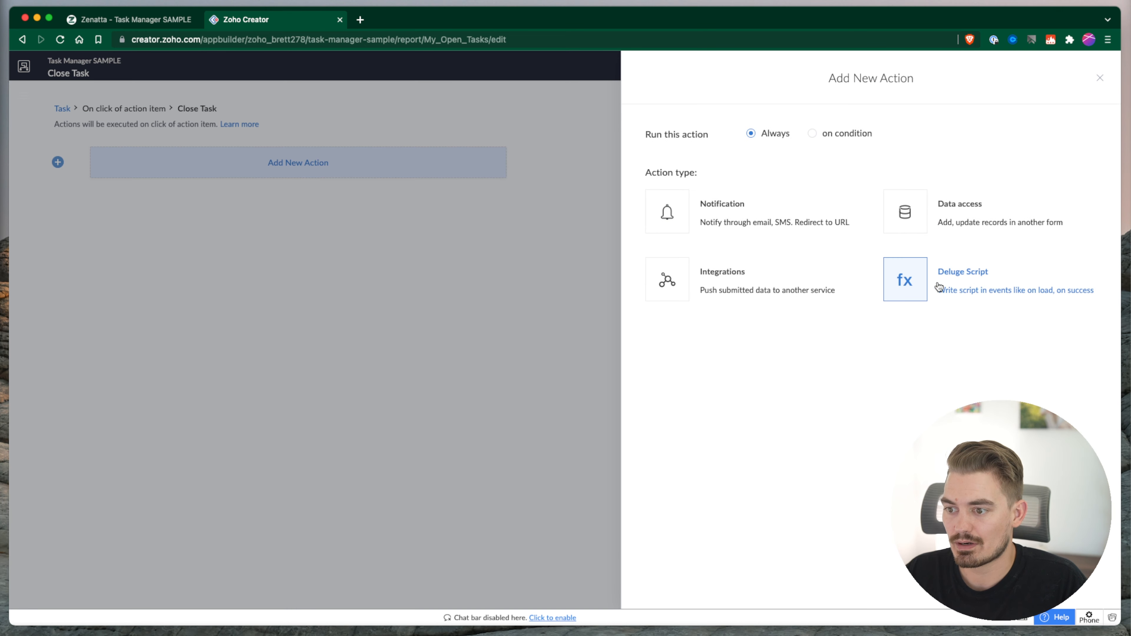
{"action": "left_click", "coordinate": [957, 277]}
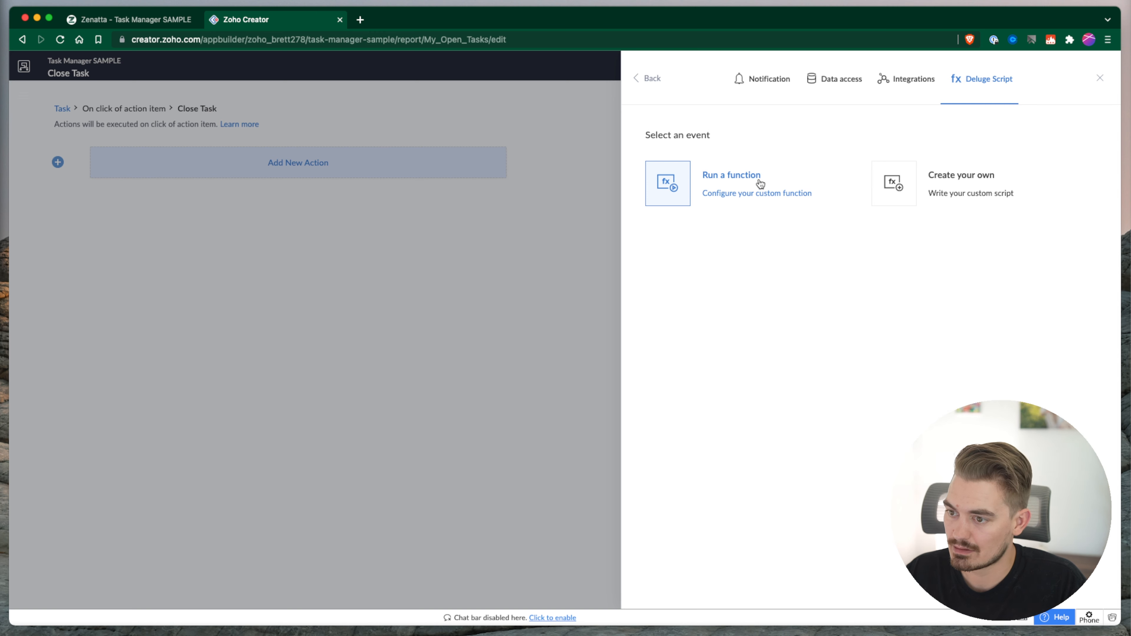
{"action": "left_click", "coordinate": [960, 187]}
{"action": "type", "text": "input."}
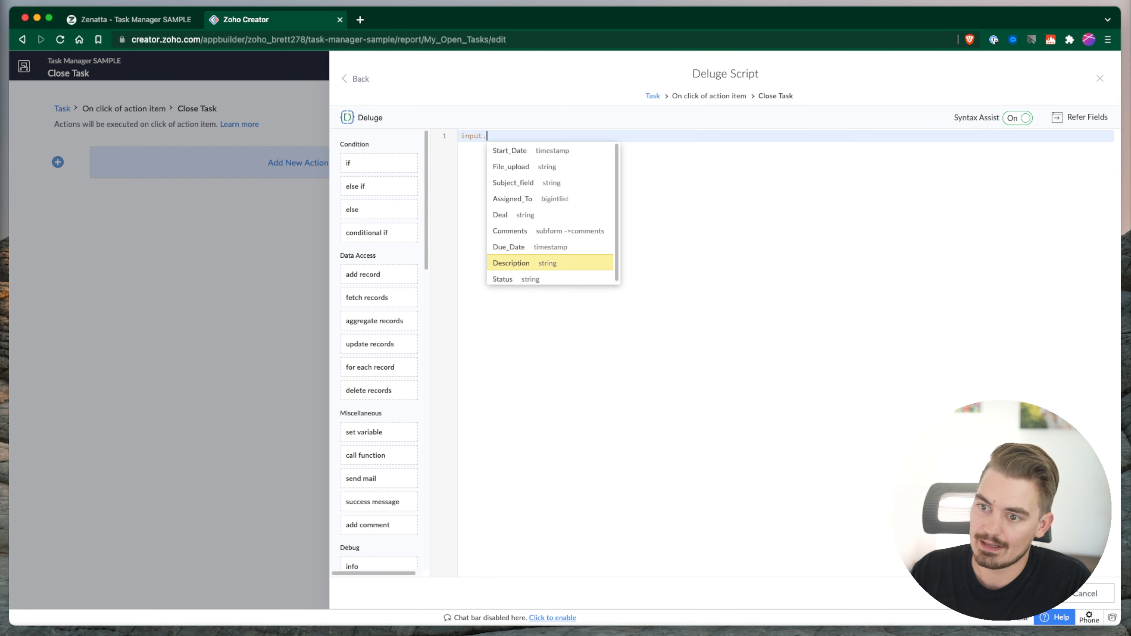
{"action": "type", "text": "Status = \"Closed\";"}
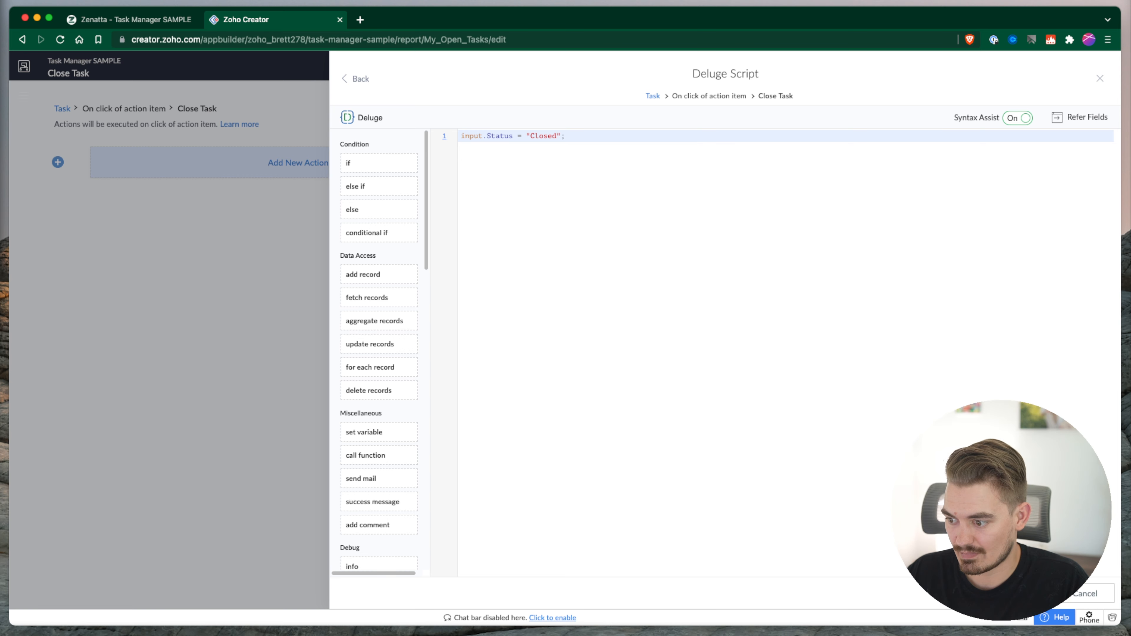
{"action": "left_click", "coordinate": [1099, 81]}
Finish the workflow, save the Close Task action item, and place it first among the Quick View fields
{"action": "left_click", "coordinate": [1096, 75]}
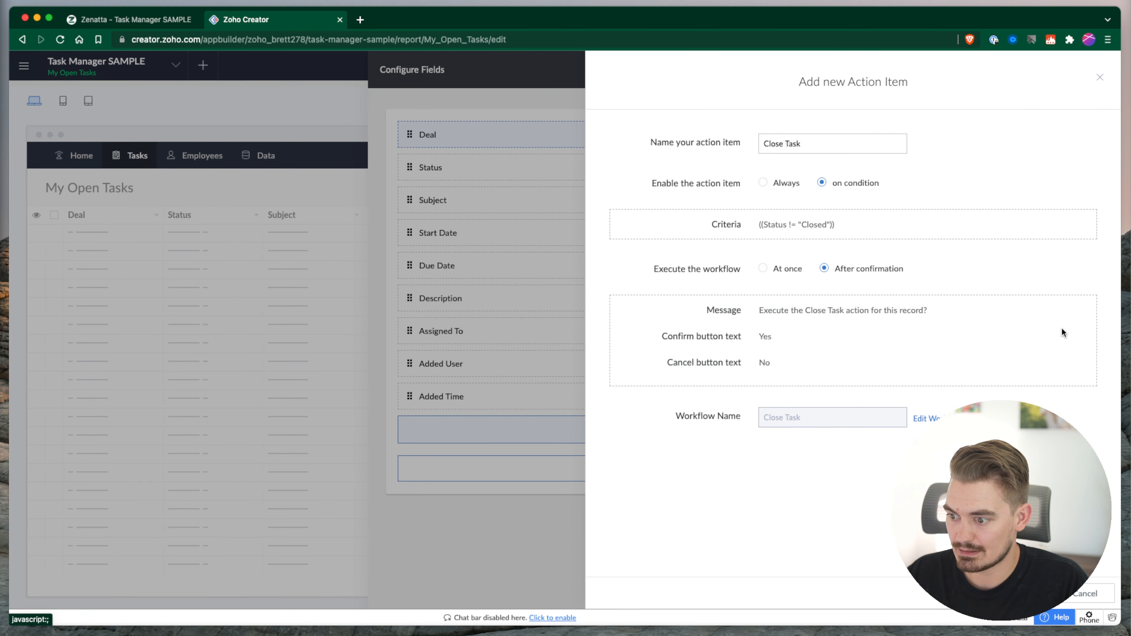
{"action": "left_click", "coordinate": [1028, 594]}
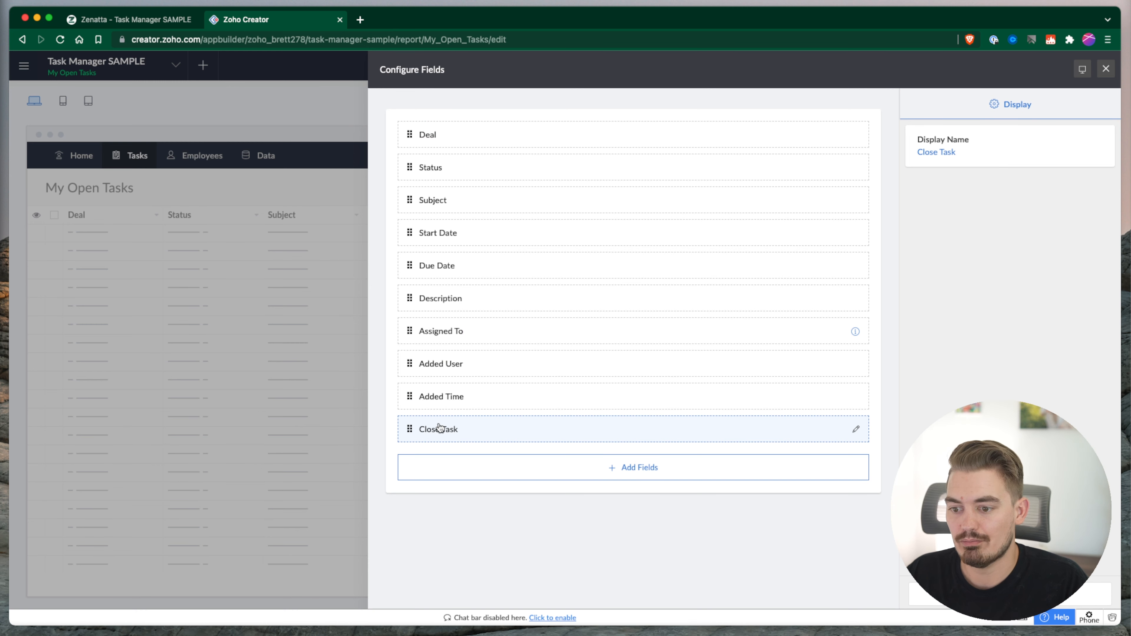
{"action": "left_click_drag", "start_coordinate": [439, 426], "coordinate": [454, 141]}
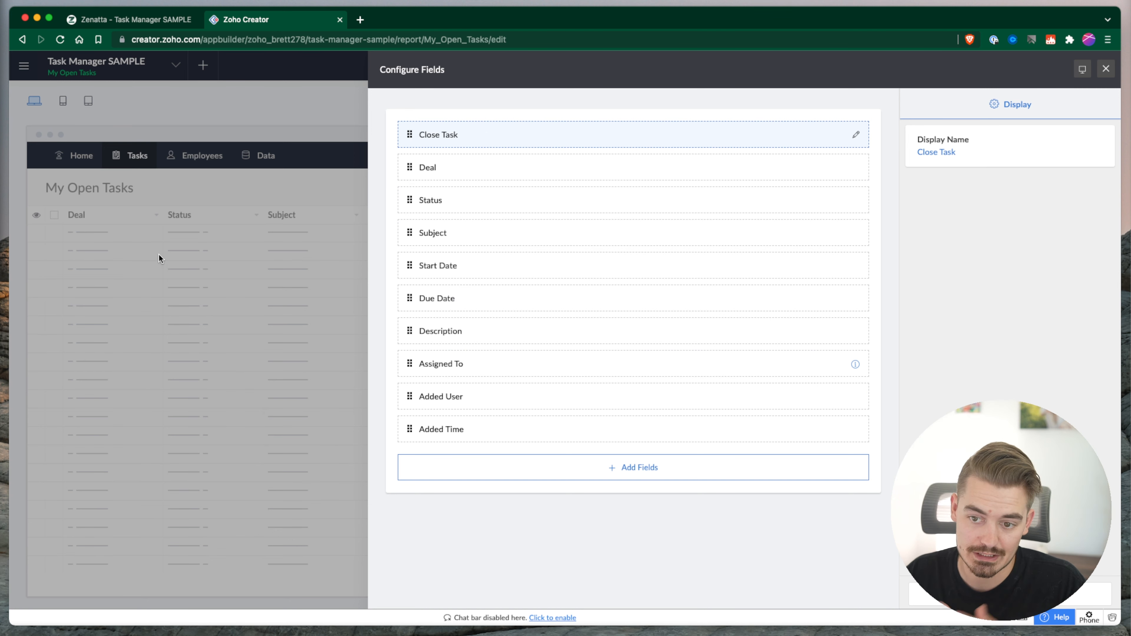
Reload the live My Open Tasks report, run Close Task on the task "Create reports to show 'My Tasks'", and confirm it
{"action": "left_click", "coordinate": [134, 19]}
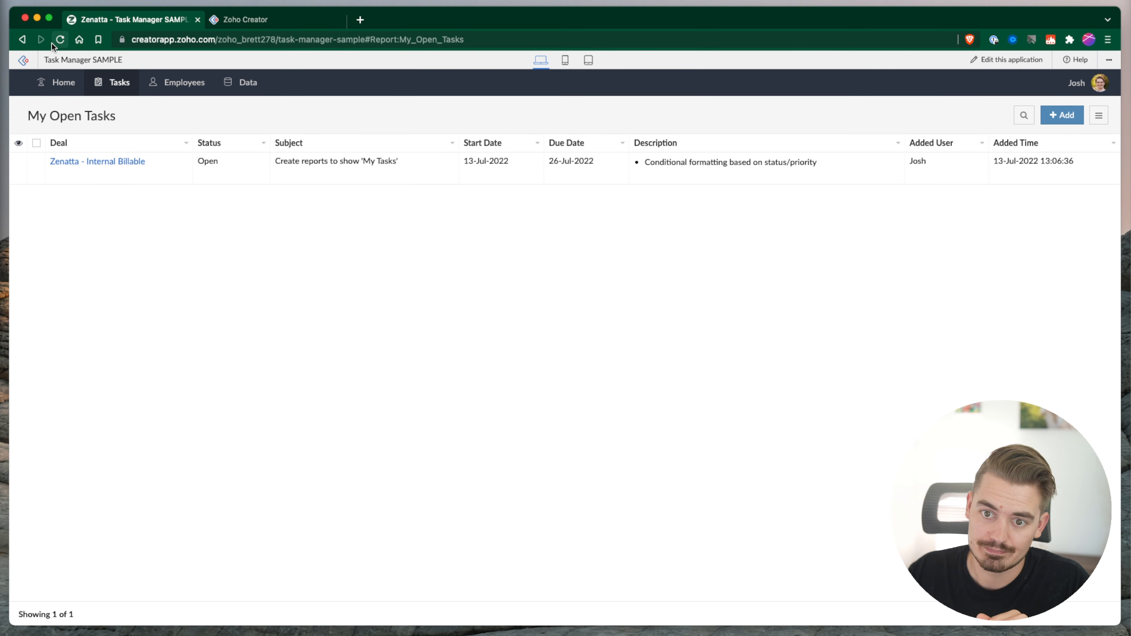
{"action": "left_click", "coordinate": [60, 39]}
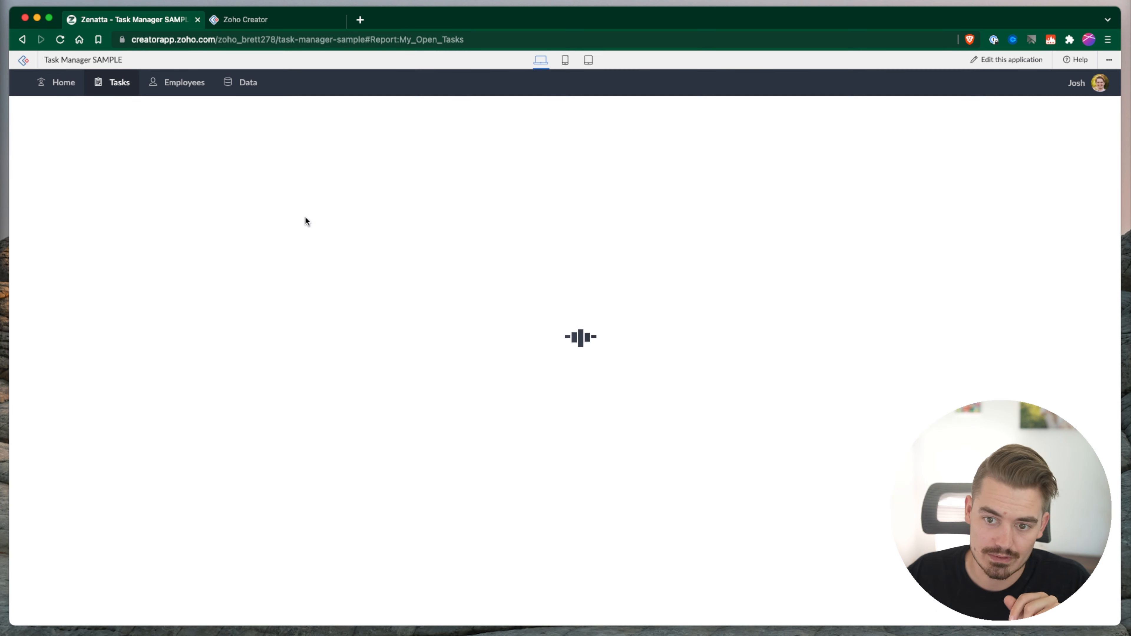
{"action": "left_click", "coordinate": [71, 166]}
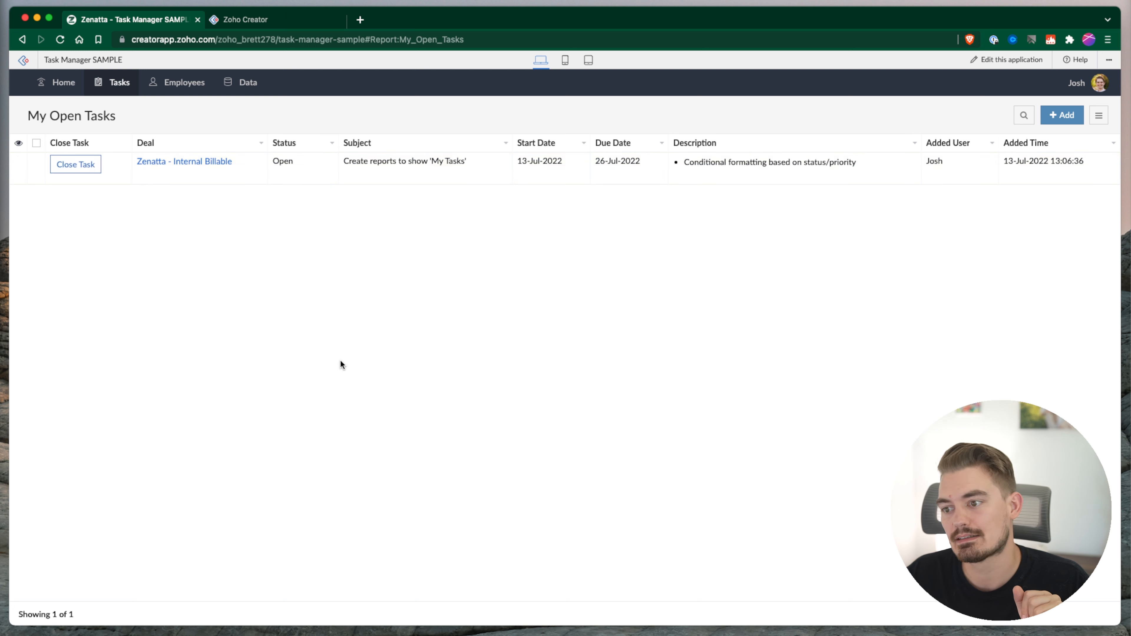
{"action": "left_click", "coordinate": [75, 165]}
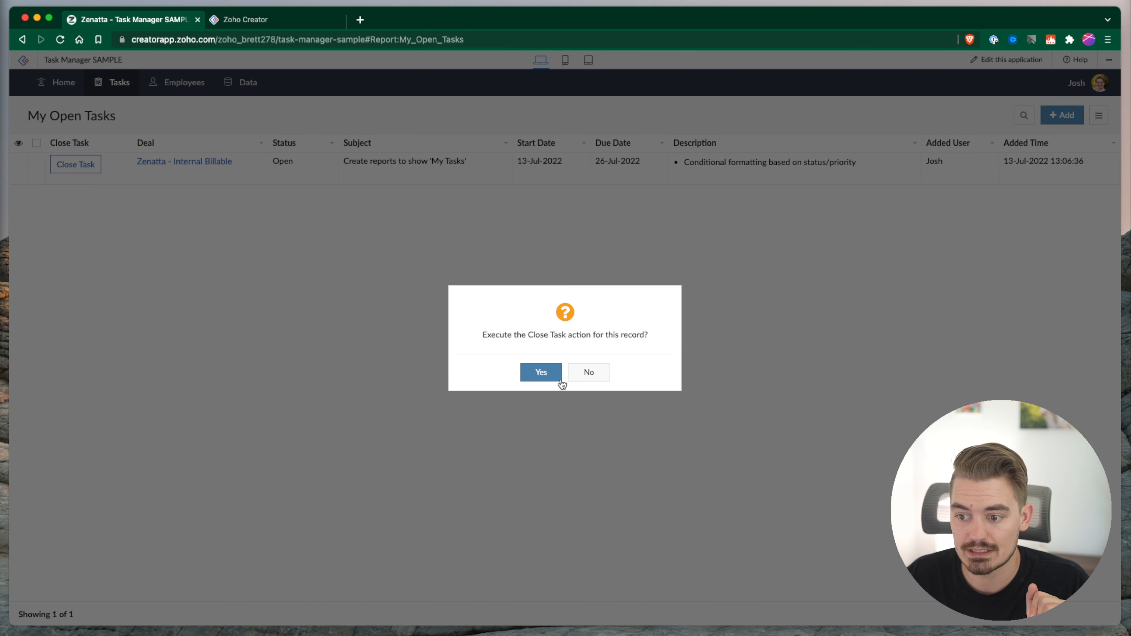
{"action": "left_click", "coordinate": [542, 373]}
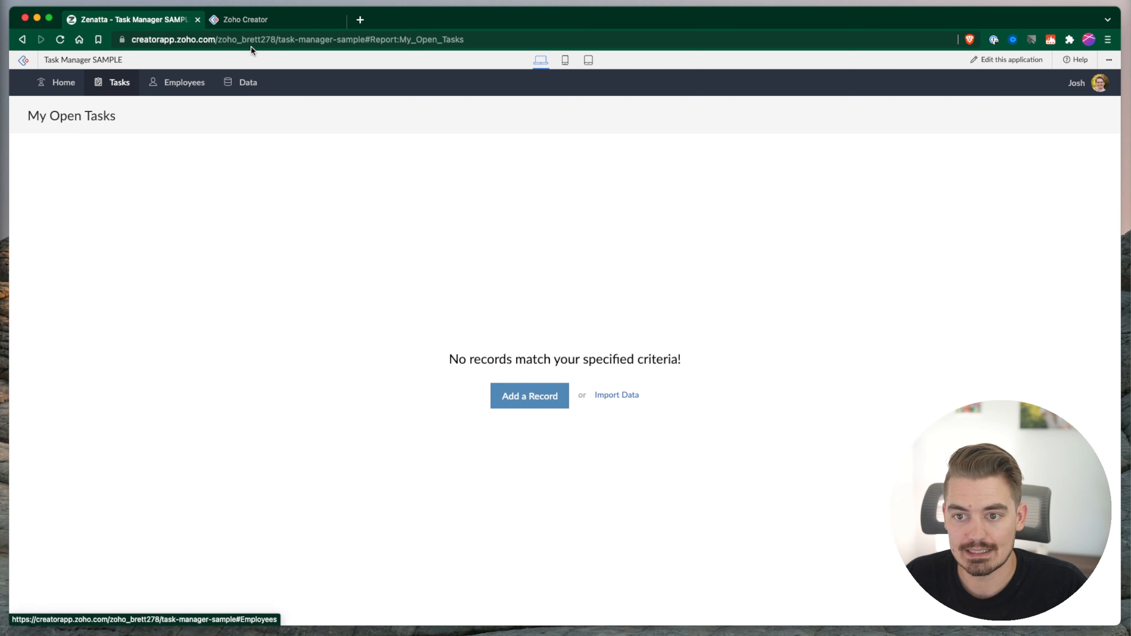
{"action": "mouse_move", "coordinate": [109, 92]}
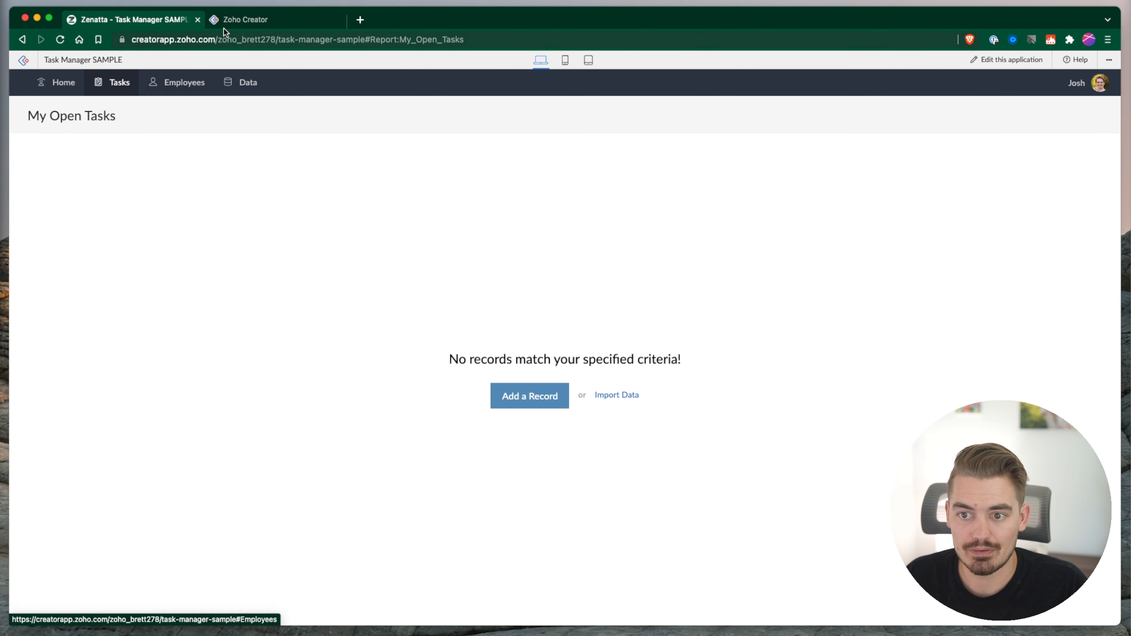
Return to the report builder, leave the field configuration, and add Close Task to the web Quick View's single-record actions
{"action": "left_click", "coordinate": [231, 26]}
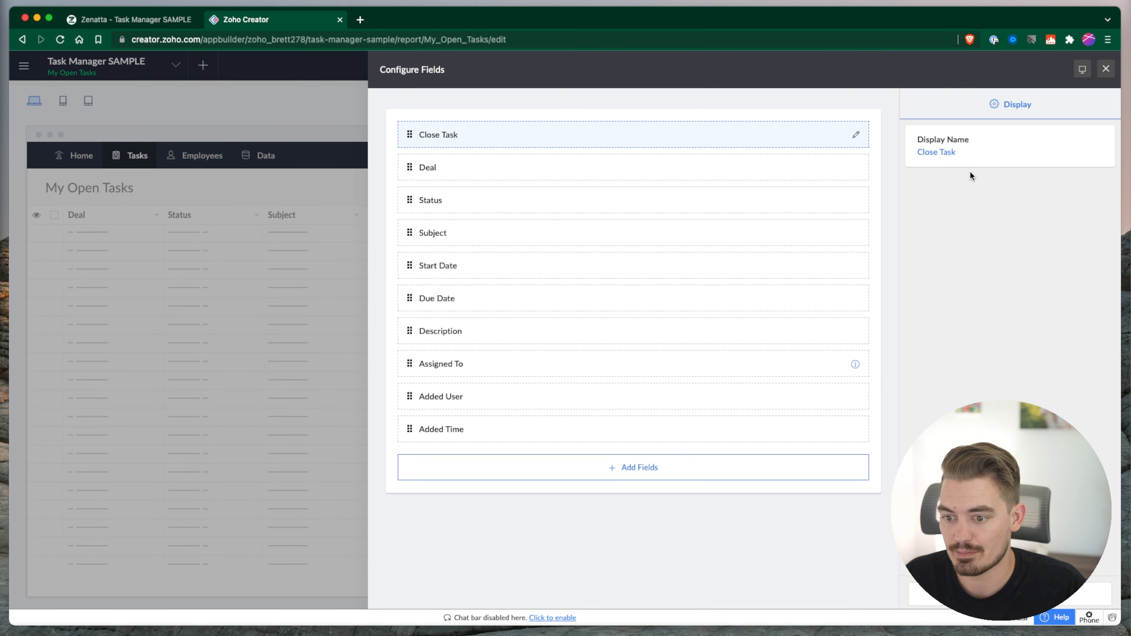
{"action": "left_click", "coordinate": [1105, 68]}
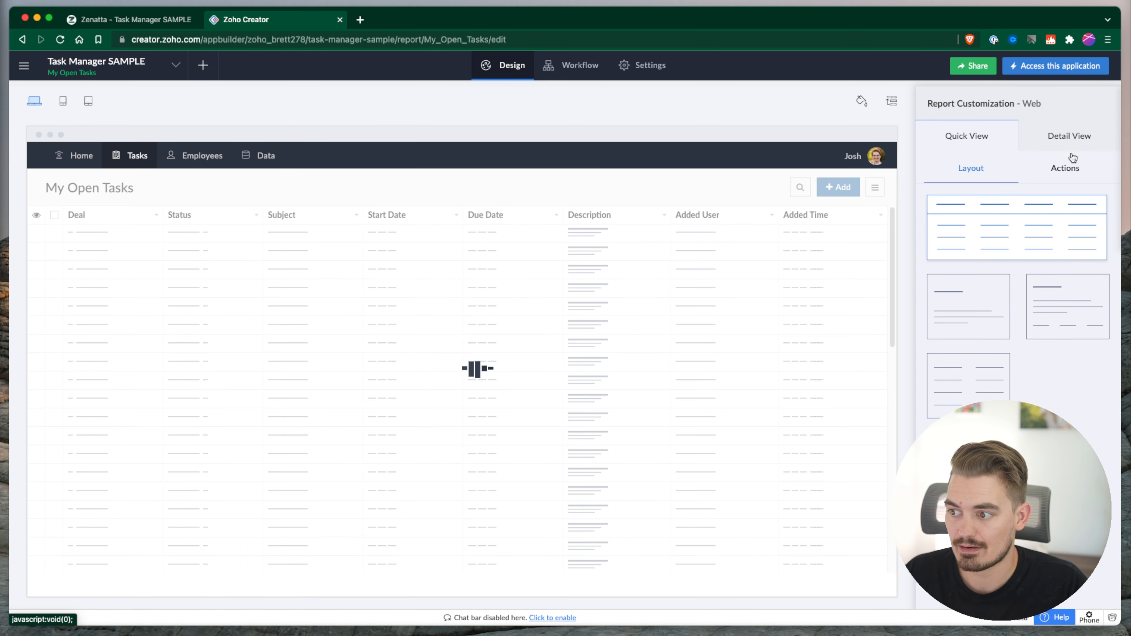
{"action": "left_click", "coordinate": [1072, 171]}
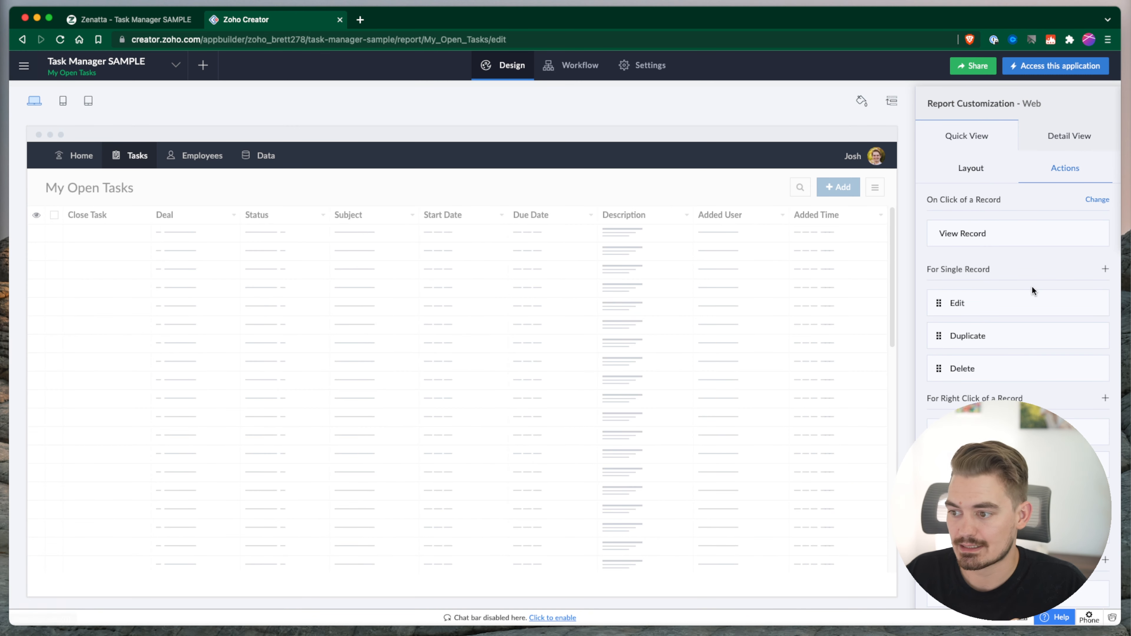
{"action": "left_click", "coordinate": [1104, 270]}
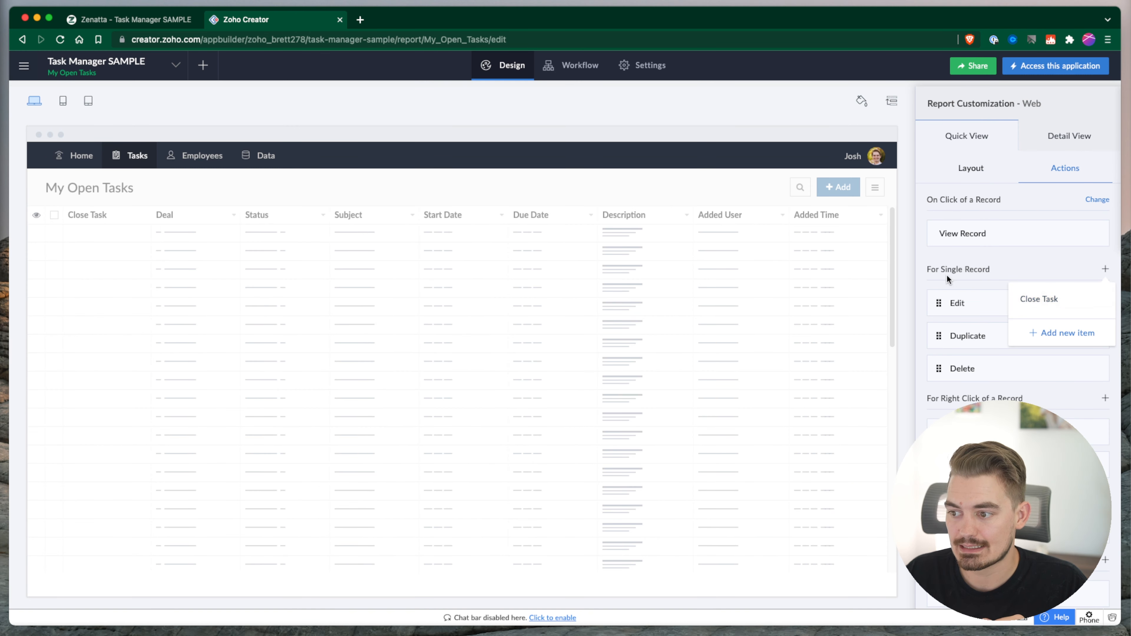
{"action": "left_click", "coordinate": [1041, 308]}
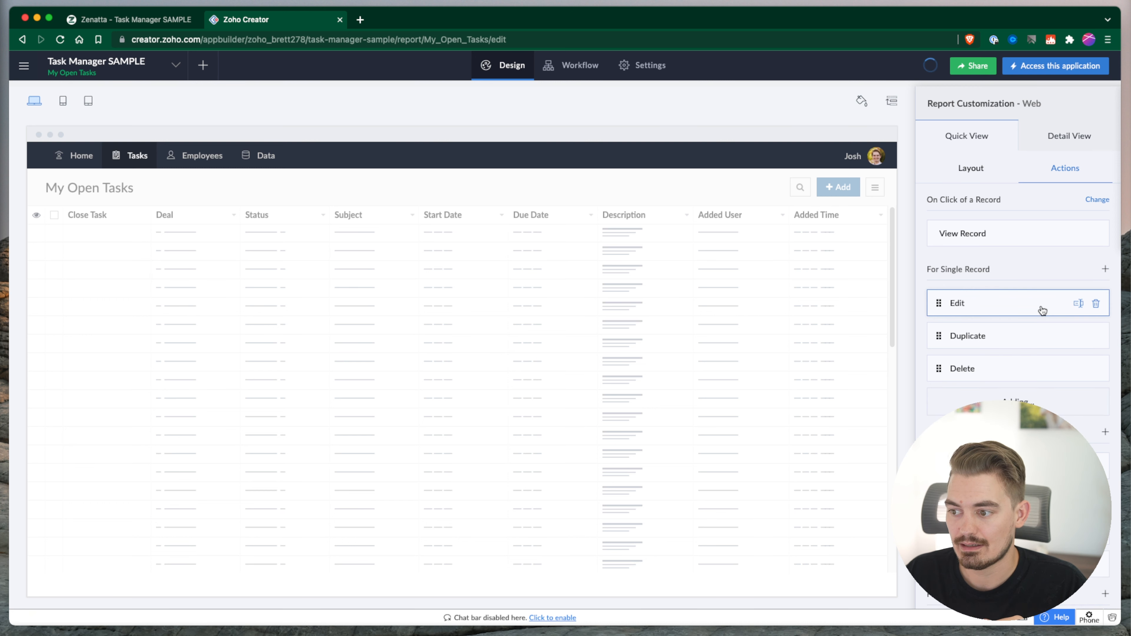
Add Close Task to the web Quick View's actions for right click of a record
{"action": "scroll", "coordinate": [1050, 356], "scroll_direction": "down", "scroll_amount": 3}
{"action": "left_click", "coordinate": [1104, 332]}
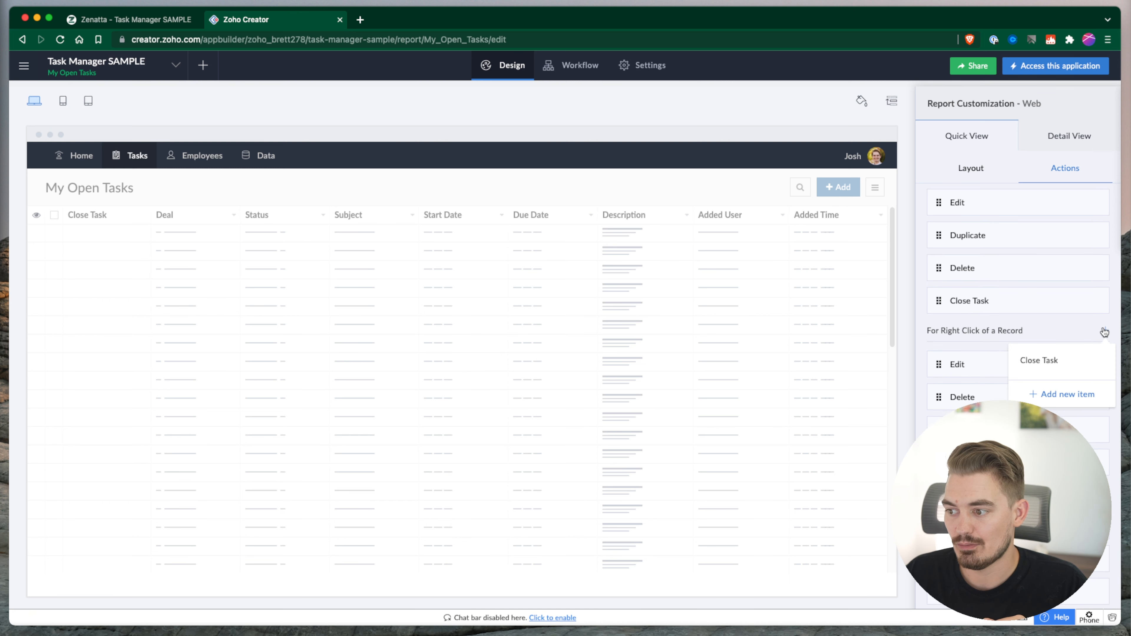
{"action": "left_click", "coordinate": [1039, 360]}
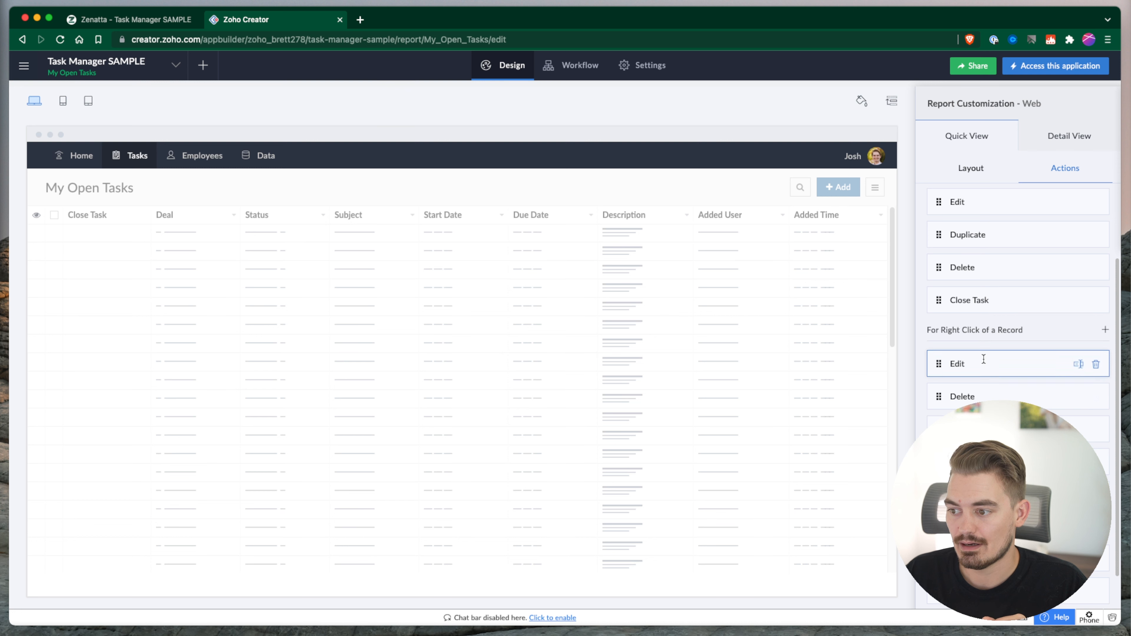
{"action": "scroll", "coordinate": [984, 361], "scroll_direction": "down", "scroll_amount": 1}
Add Close Task as the first selected-record action of the web Detail View
{"action": "scroll", "coordinate": [974, 388], "scroll_direction": "up", "scroll_amount": 4}
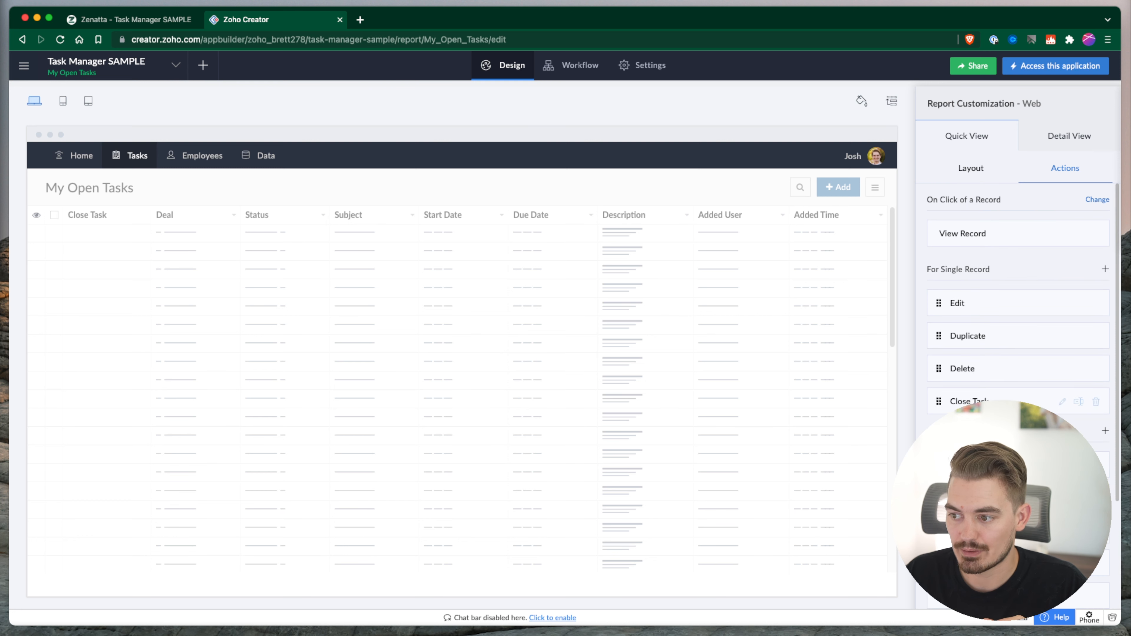
{"action": "left_click", "coordinate": [1068, 137]}
{"action": "left_click", "coordinate": [1076, 176]}
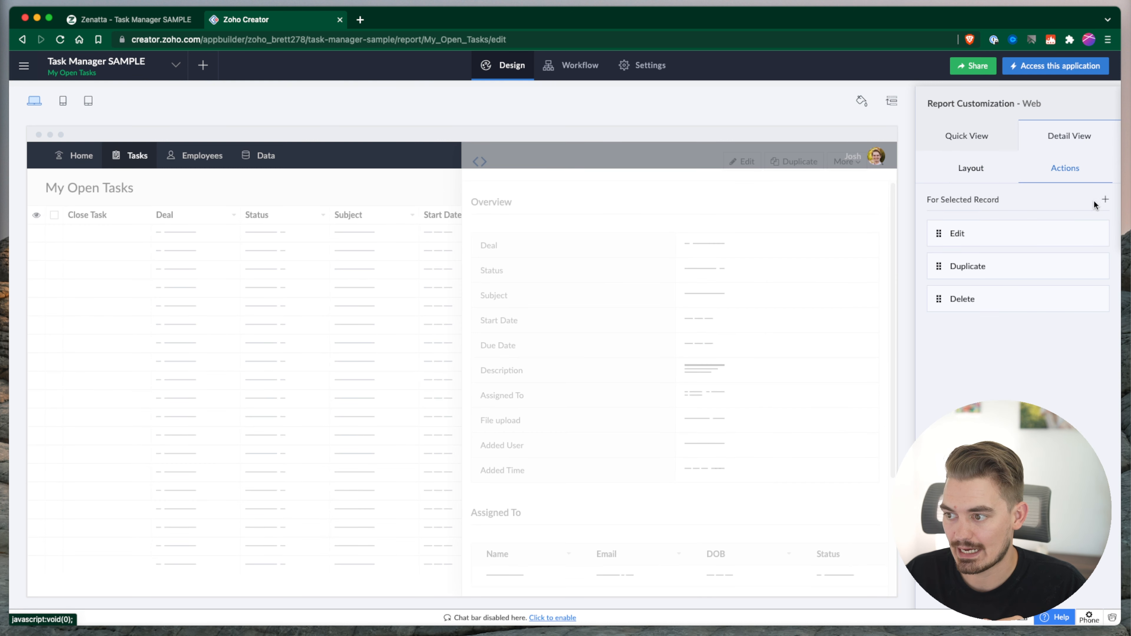
{"action": "left_click", "coordinate": [1105, 199]}
{"action": "left_click", "coordinate": [1056, 234]}
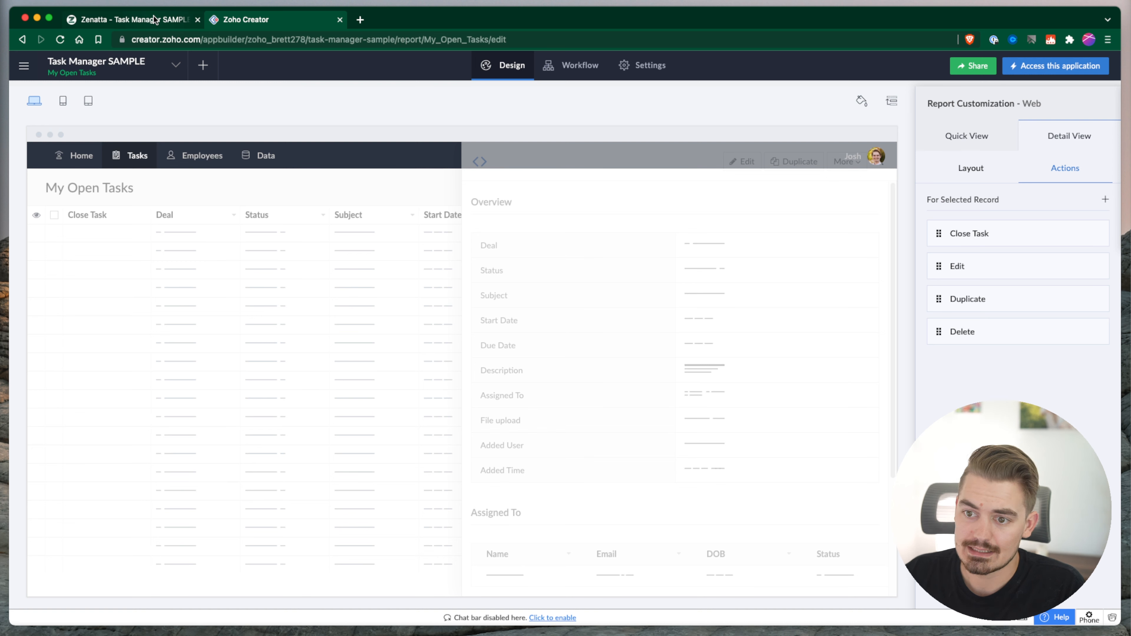
Rearrange the web navigation so that My Open Tasks comes first in the Tasks section, above My Tasks
{"action": "mouse_move", "coordinate": [124, 162]}
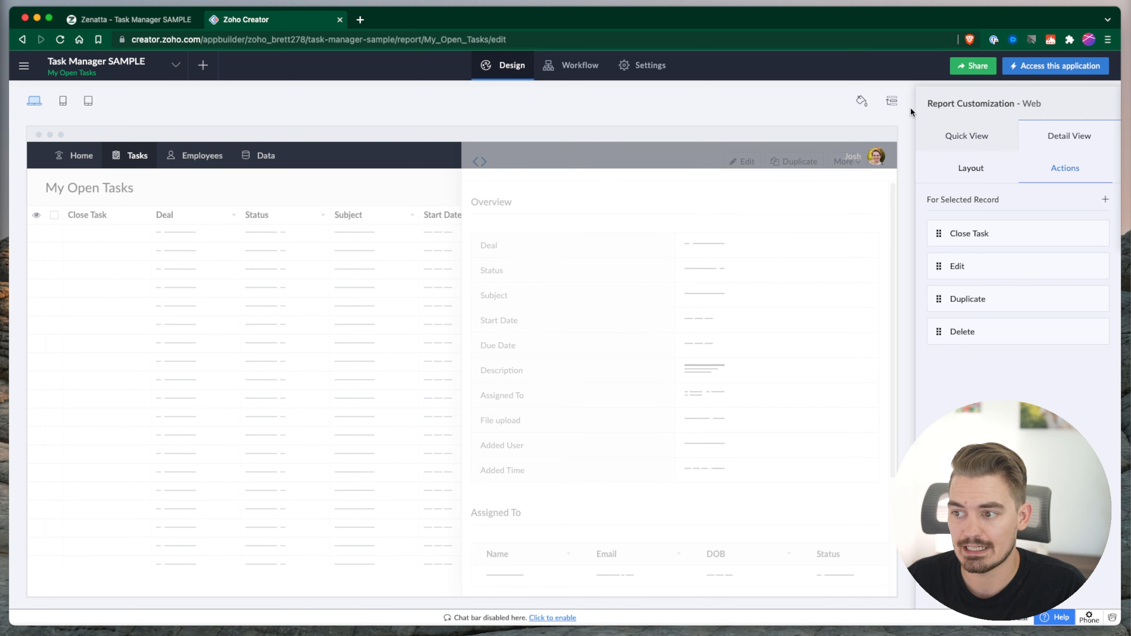
{"action": "left_click", "coordinate": [892, 100]}
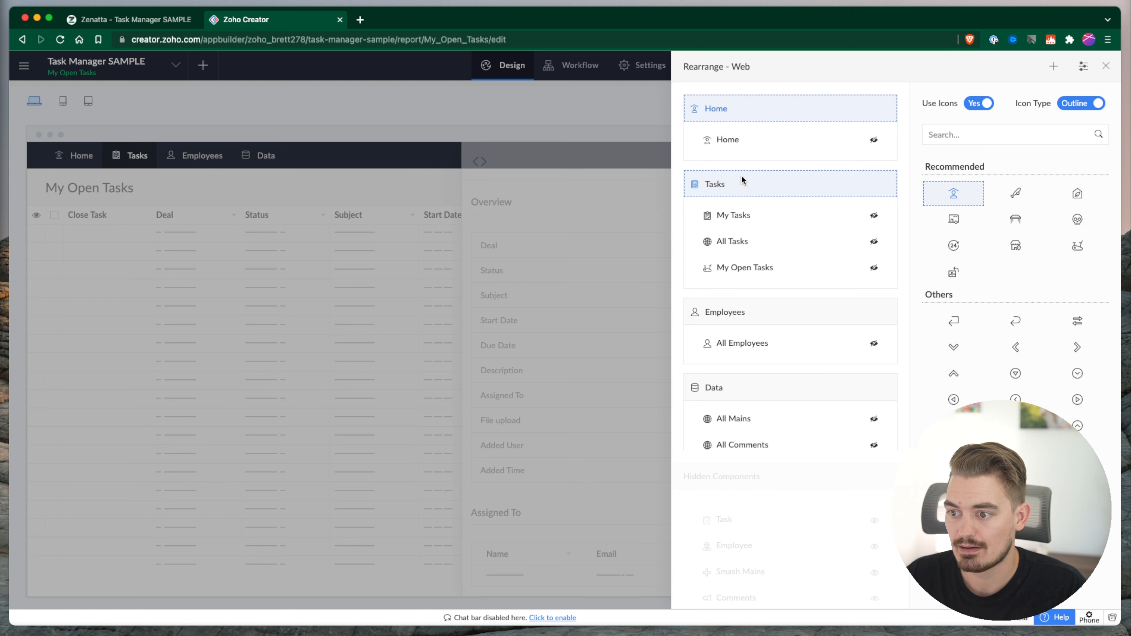
{"action": "left_click_drag", "start_coordinate": [757, 267], "coordinate": [760, 217]}
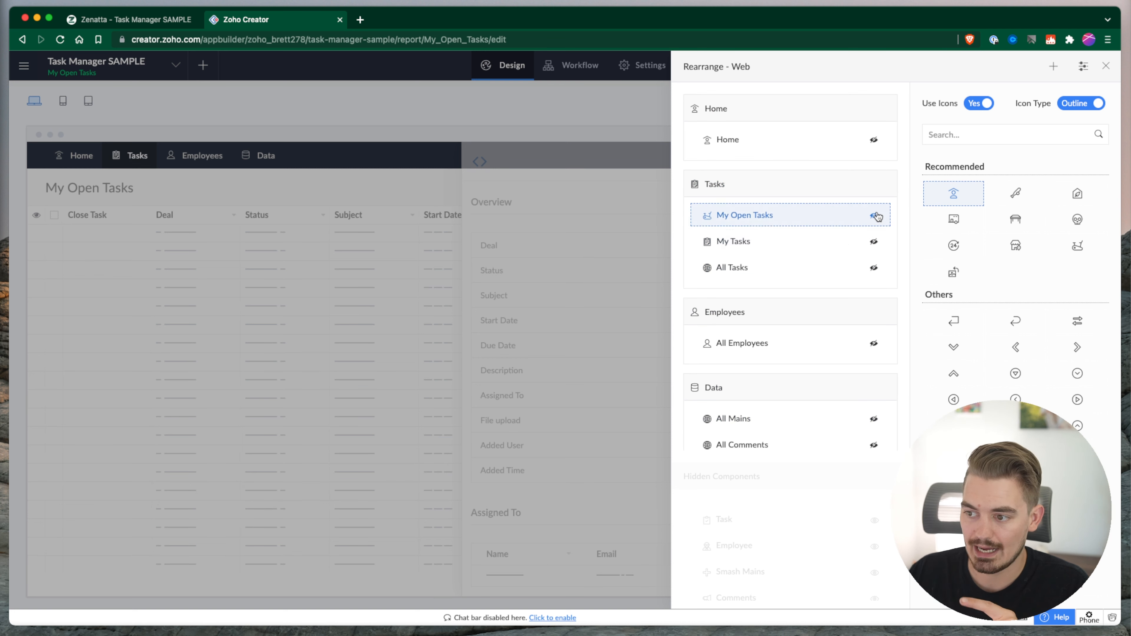
{"action": "scroll", "coordinate": [762, 550], "scroll_direction": "down", "scroll_amount": 1}
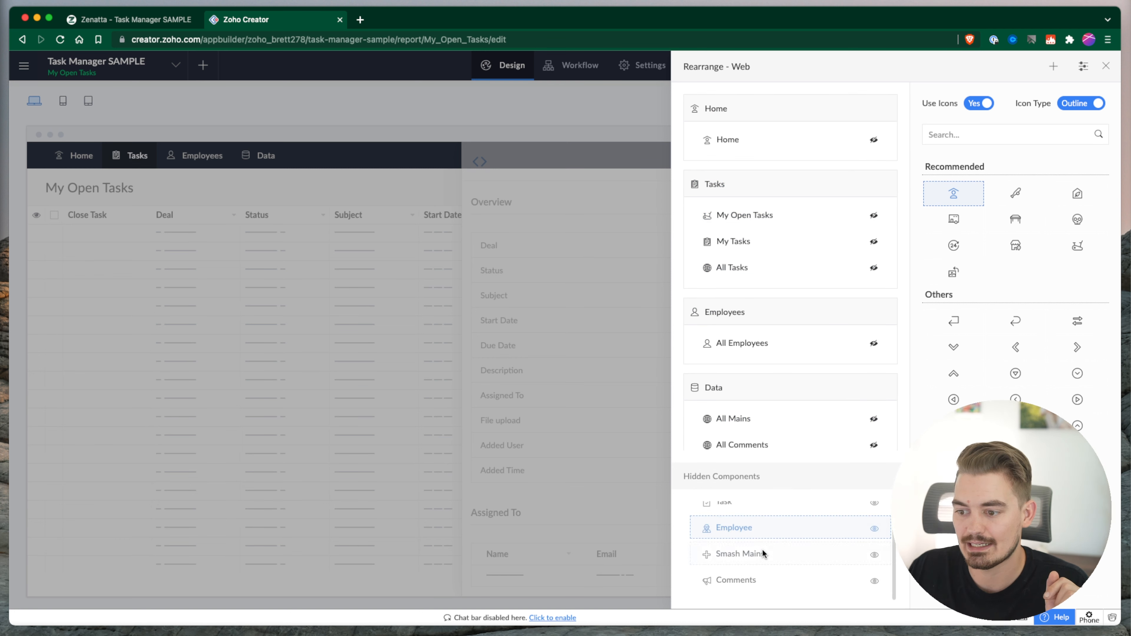
{"action": "scroll", "coordinate": [781, 537], "scroll_direction": "up", "scroll_amount": 1}
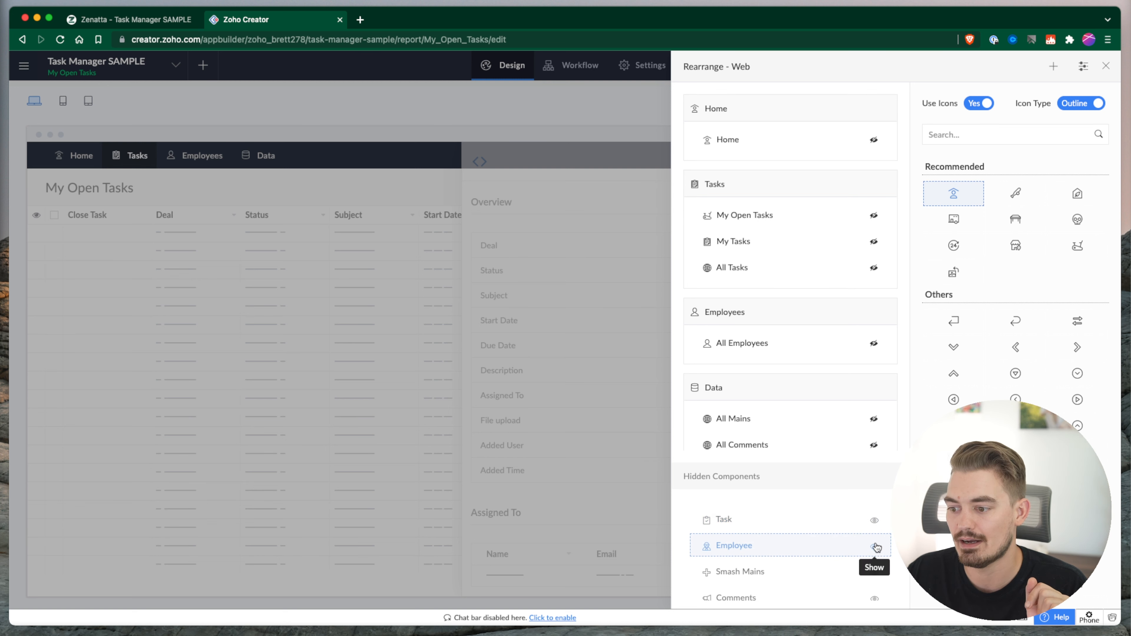
{"action": "left_click_drag", "start_coordinate": [796, 500], "coordinate": [743, 226]}
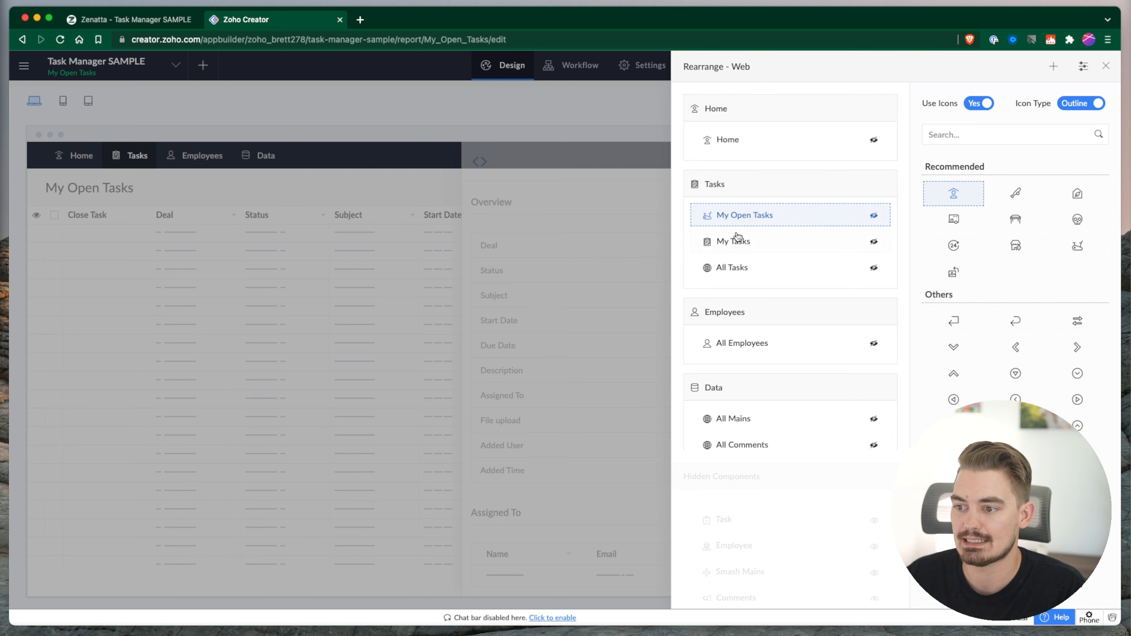
{"action": "left_click", "coordinate": [1108, 65]}
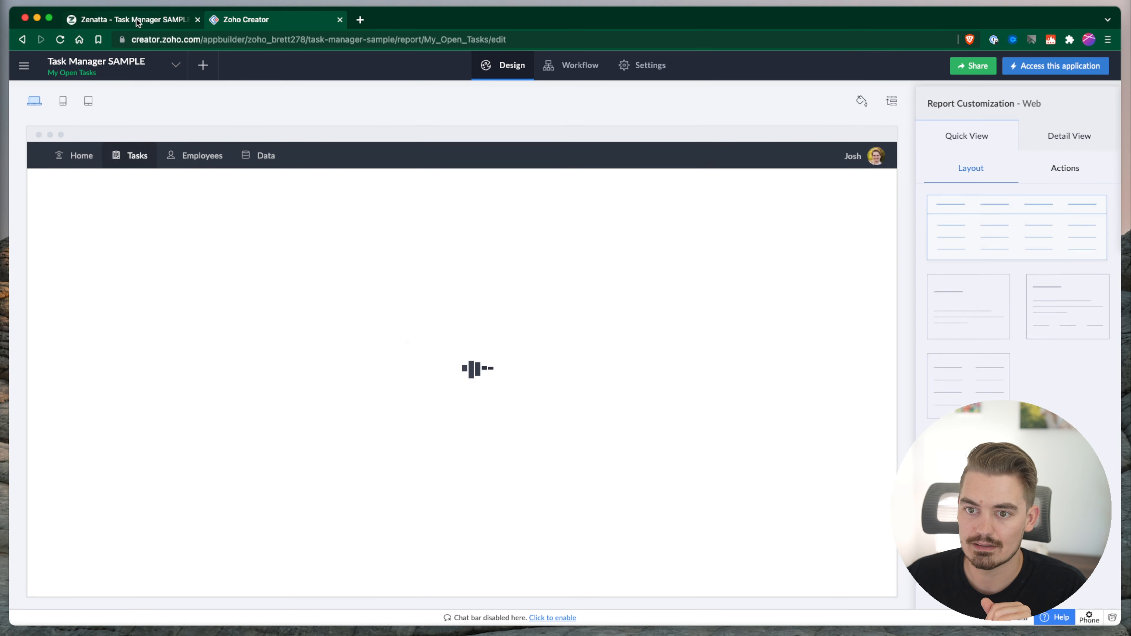
Reload the live application and open the My Open Tasks report from the Tasks section
{"action": "left_click", "coordinate": [137, 22]}
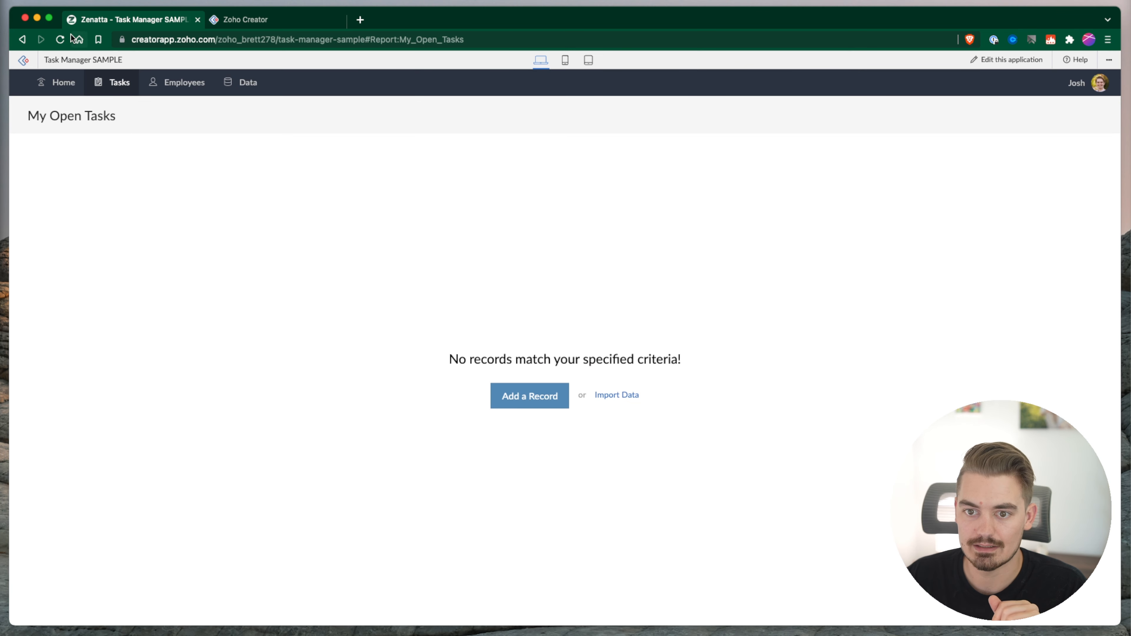
{"action": "left_click", "coordinate": [60, 40]}
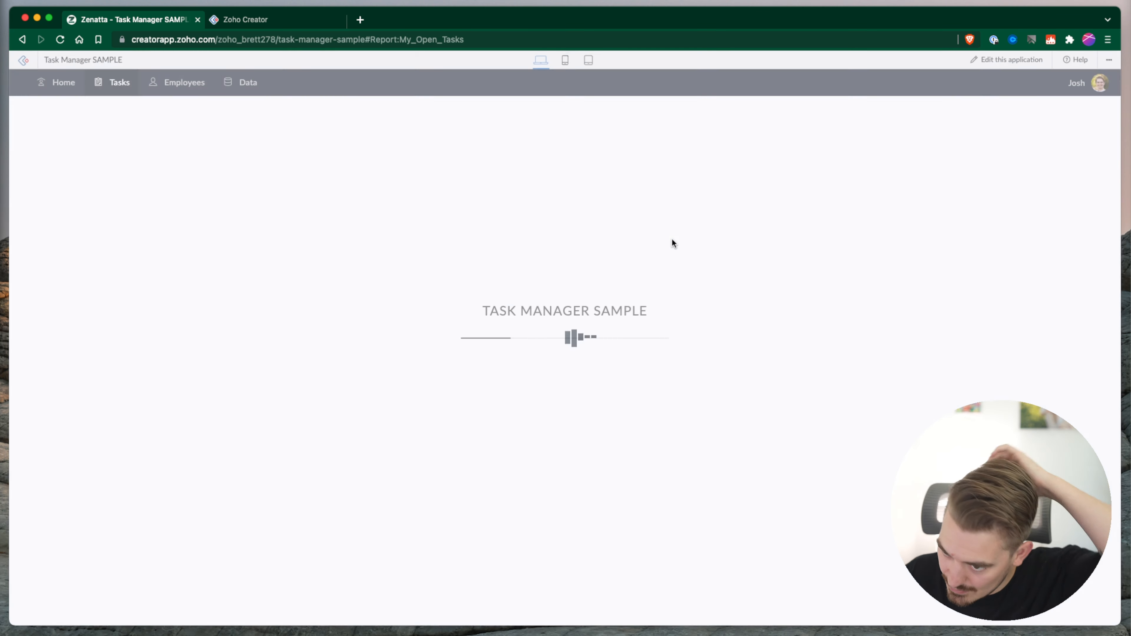
{"action": "mouse_move", "coordinate": [109, 83]}
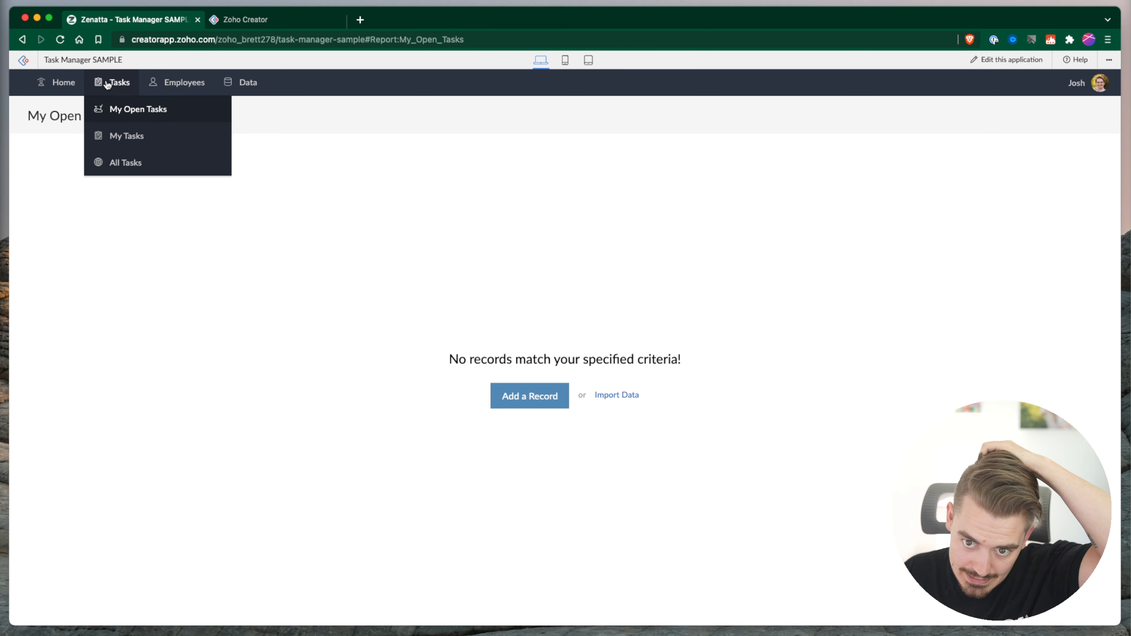
{"action": "left_click", "coordinate": [153, 108]}
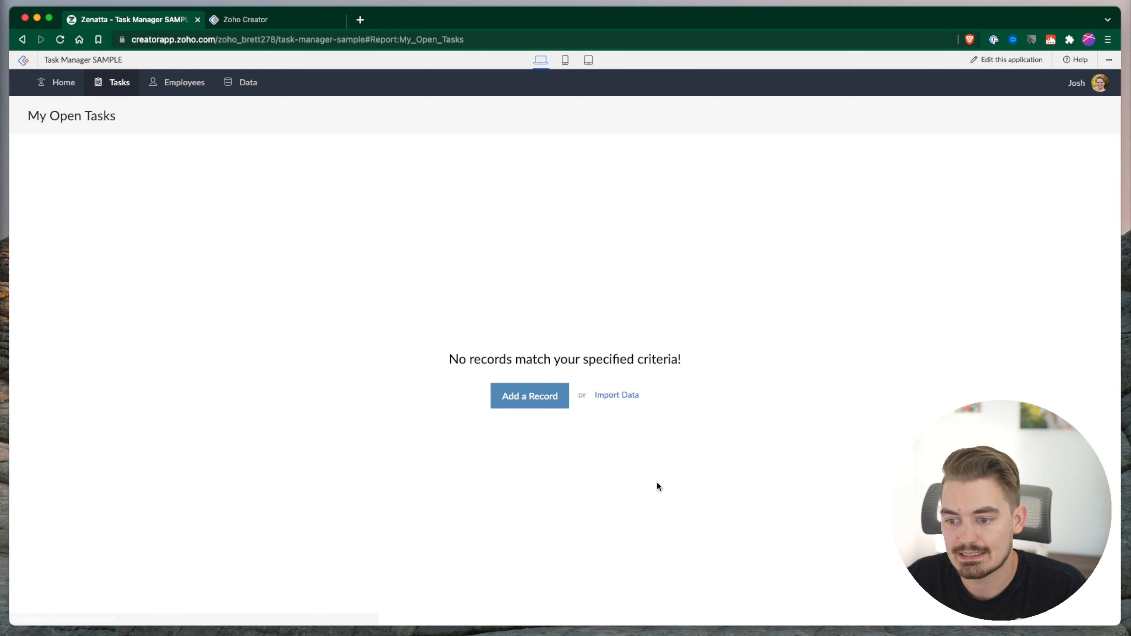
Re-open the task Set up User Permissions and Roles in the My Tasks report, and return to My Open Tasks
{"action": "mouse_move", "coordinate": [127, 93]}
{"action": "left_click", "coordinate": [140, 138]}
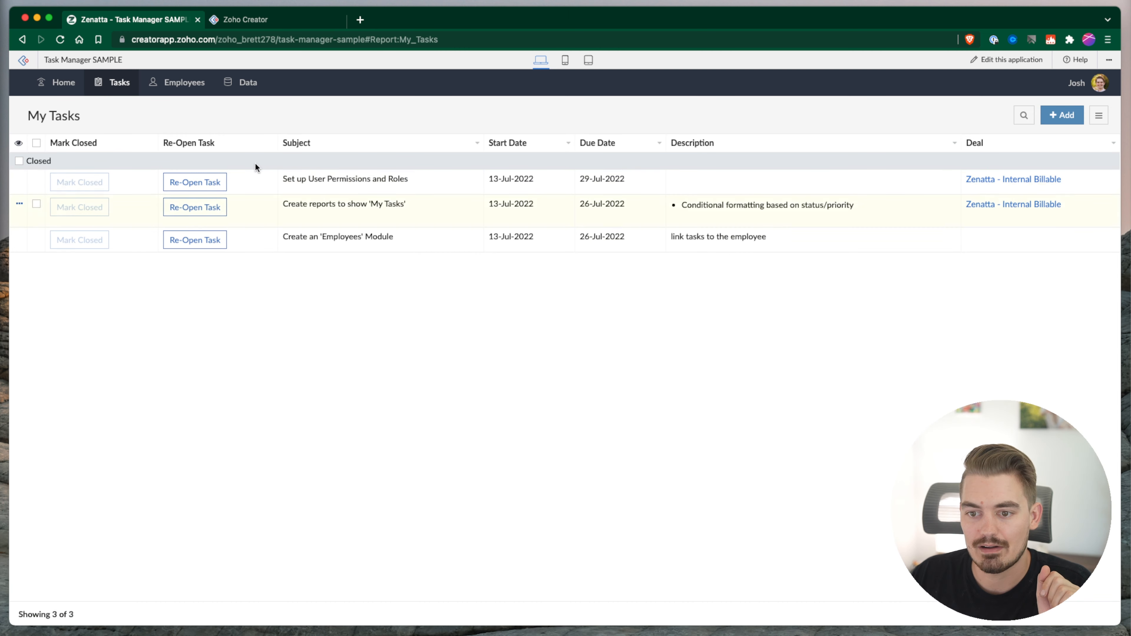
{"action": "left_click", "coordinate": [350, 401]}
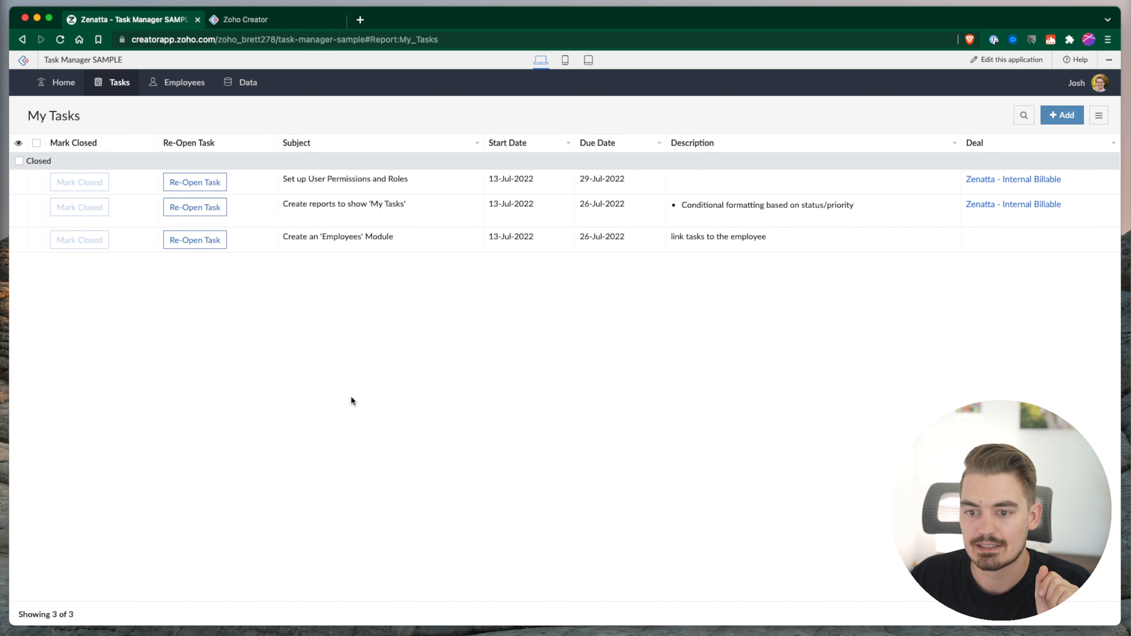
{"action": "left_click", "coordinate": [183, 179]}
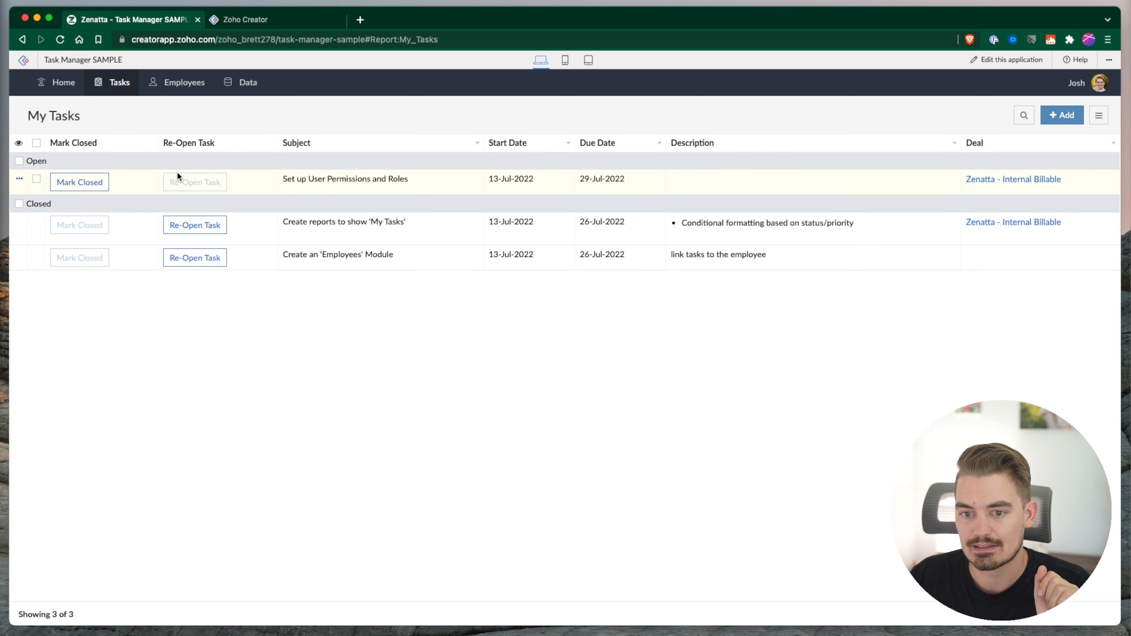
{"action": "mouse_move", "coordinate": [112, 82]}
{"action": "left_click", "coordinate": [142, 109]}
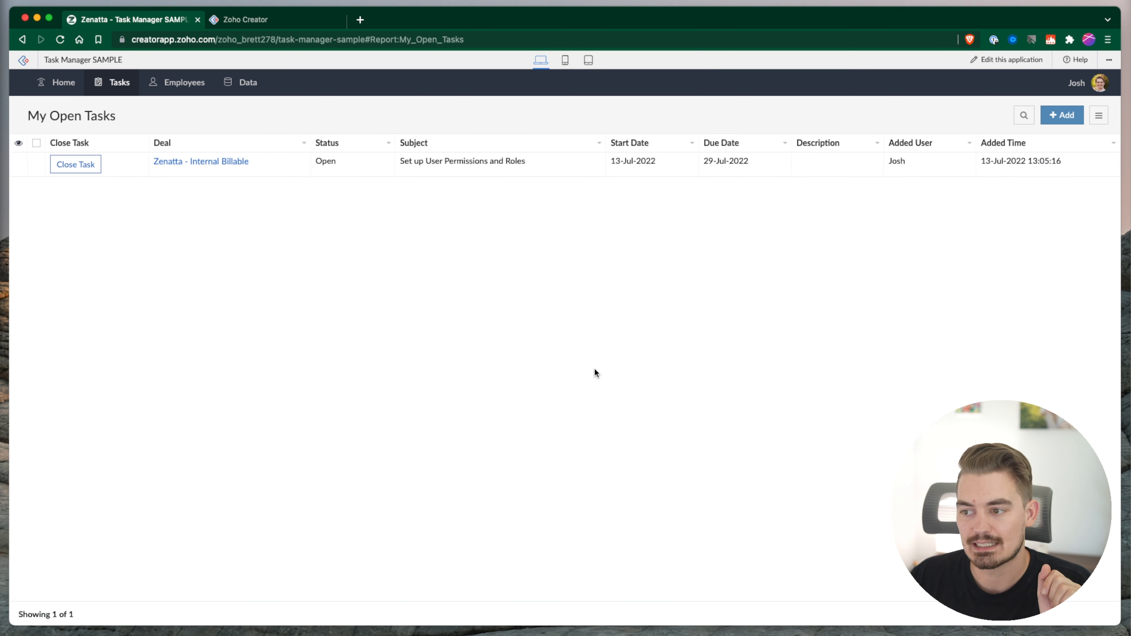